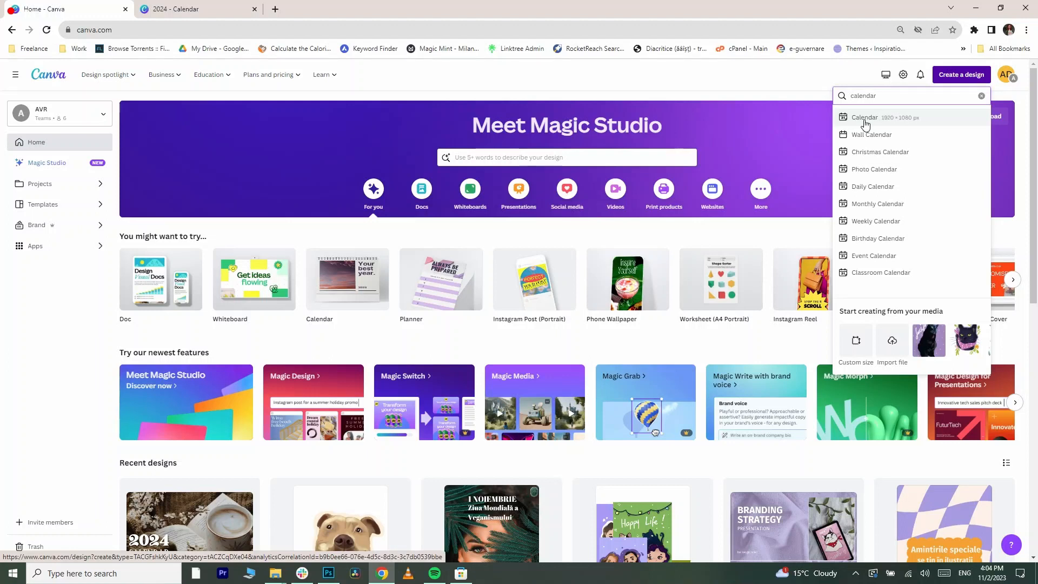
- Start a new Photo Calendar design from the calendar search suggestions and scroll through its templates
{"action": "left_click", "coordinate": [871, 170]}
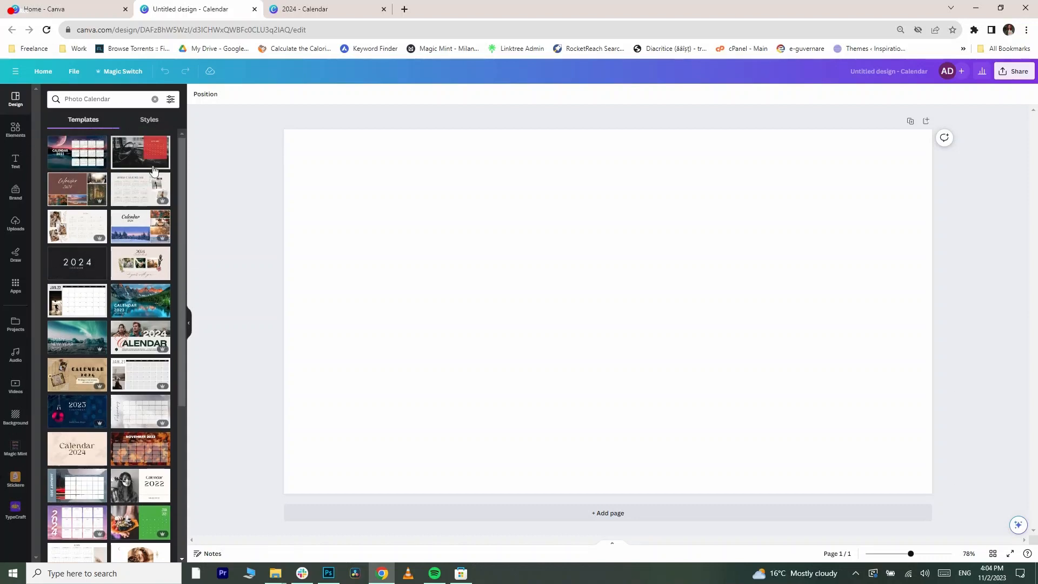
{"action": "scroll", "coordinate": [125, 242], "scroll_direction": "down", "scroll_amount": 5}
{"action": "scroll", "coordinate": [114, 240], "scroll_direction": "up", "scroll_amount": 5}
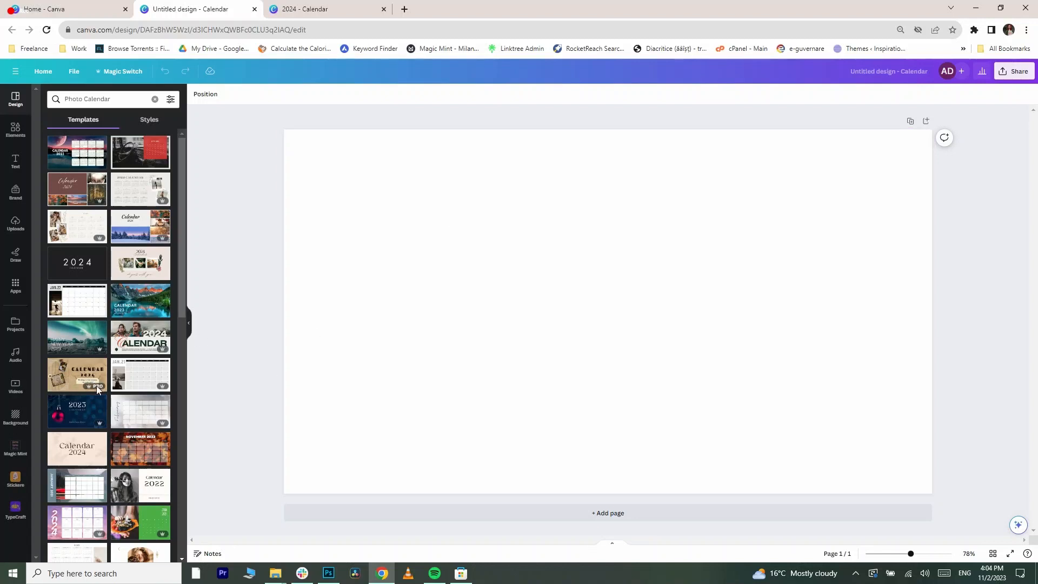
- Browse the Styles section's color and font combinations, then return to the calendar templates
{"action": "scroll", "coordinate": [111, 377], "scroll_direction": "down", "scroll_amount": 3}
{"action": "scroll", "coordinate": [110, 373], "scroll_direction": "up", "scroll_amount": 3}
{"action": "left_click", "coordinate": [146, 123]}
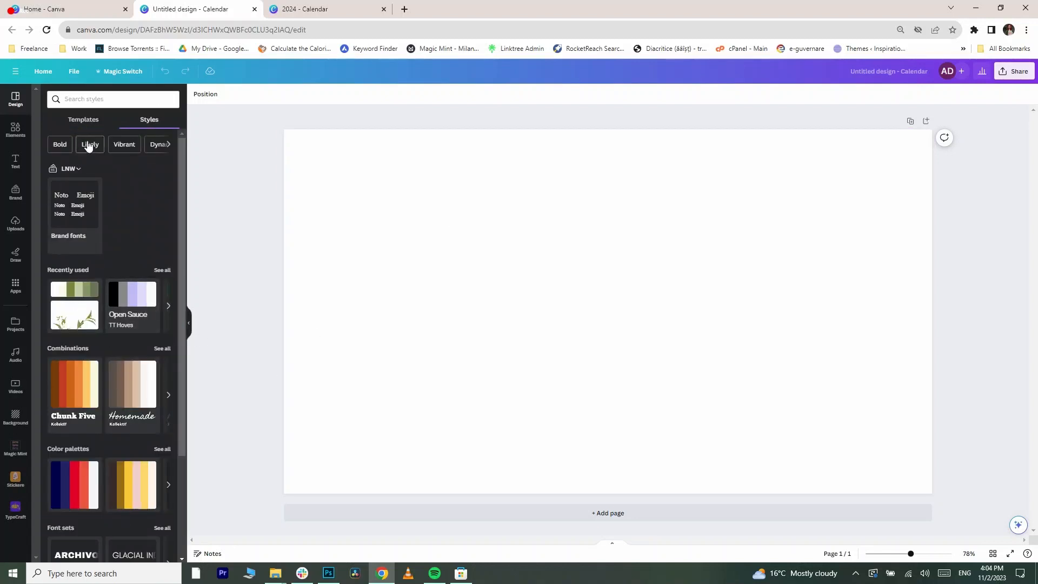
{"action": "scroll", "coordinate": [111, 292], "scroll_direction": "down", "scroll_amount": 3}
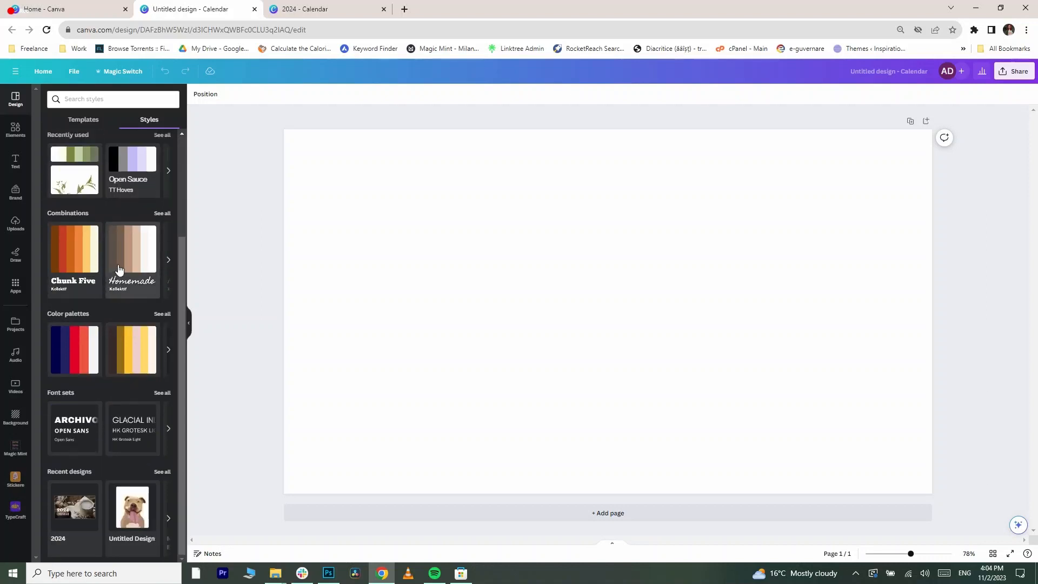
{"action": "left_click", "coordinate": [167, 259]}
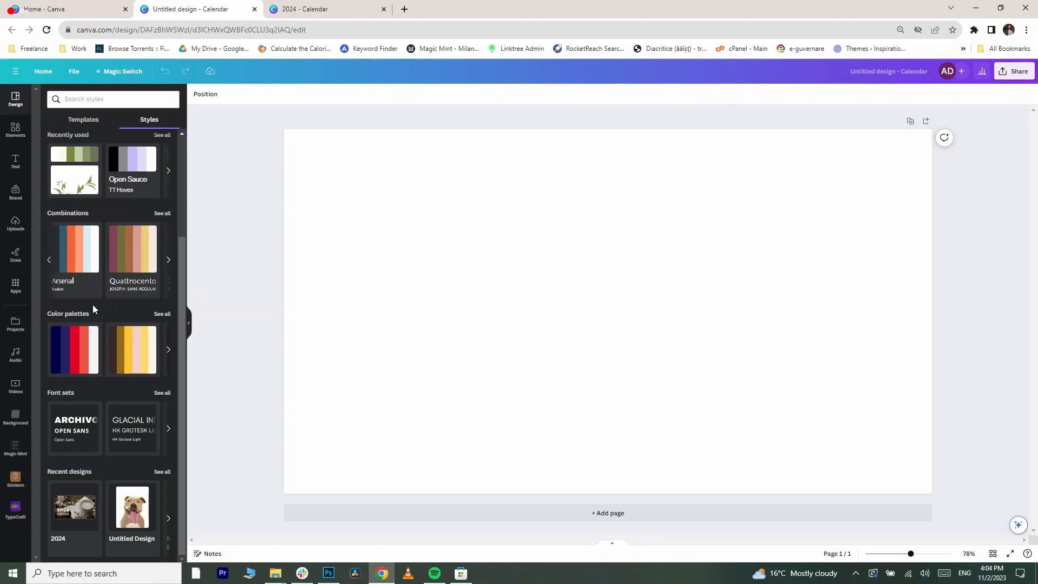
{"action": "scroll", "coordinate": [102, 305], "scroll_direction": "up", "scroll_amount": 3}
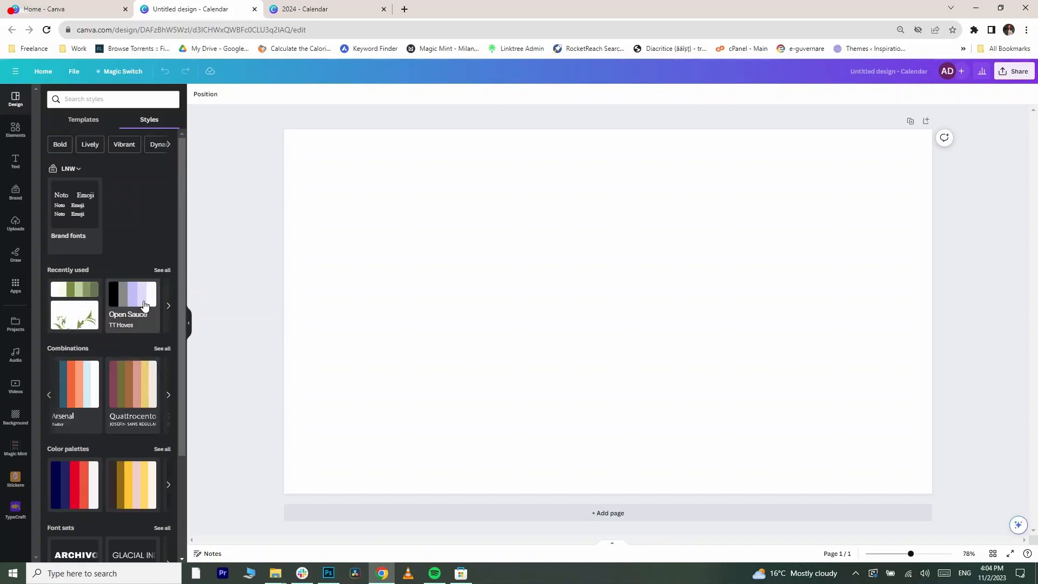
{"action": "left_click", "coordinate": [90, 124]}
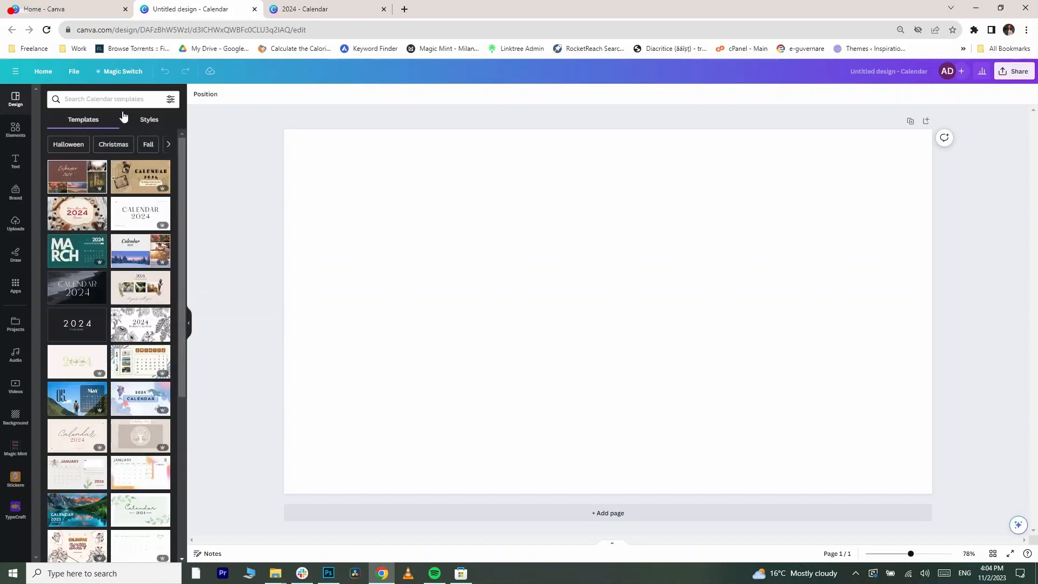
- Filter the calendar templates by Christmas and scroll through the results
{"action": "left_click", "coordinate": [122, 148]}
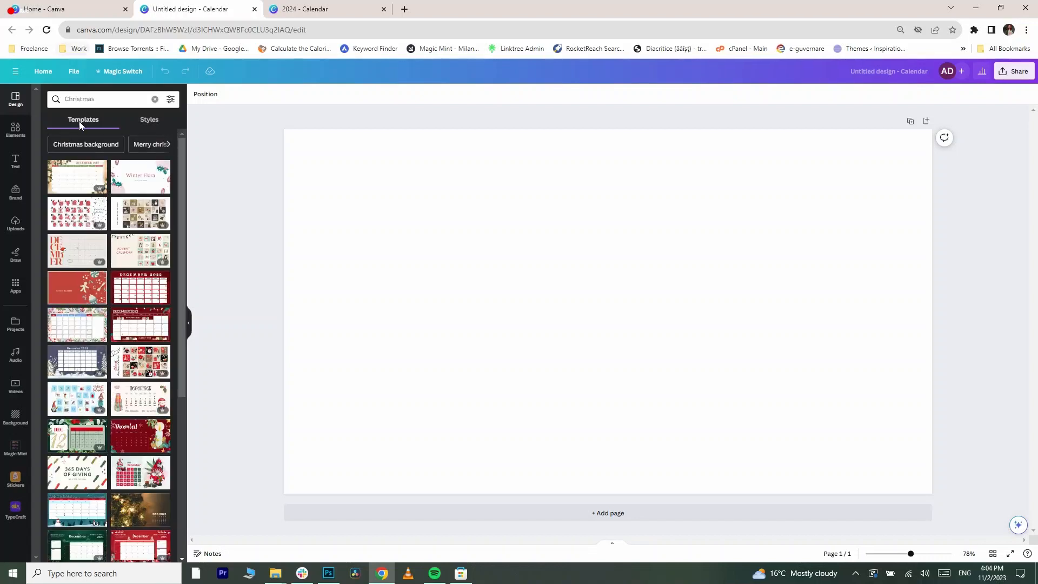
{"action": "scroll", "coordinate": [118, 230], "scroll_direction": "down", "scroll_amount": 5}
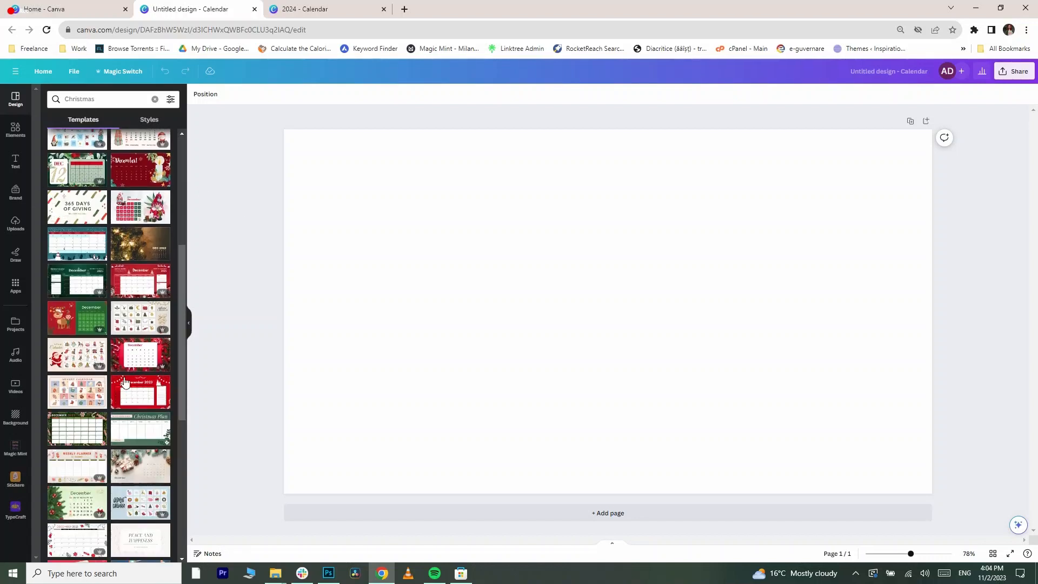
{"action": "scroll", "coordinate": [102, 405], "scroll_direction": "up", "scroll_amount": 5}
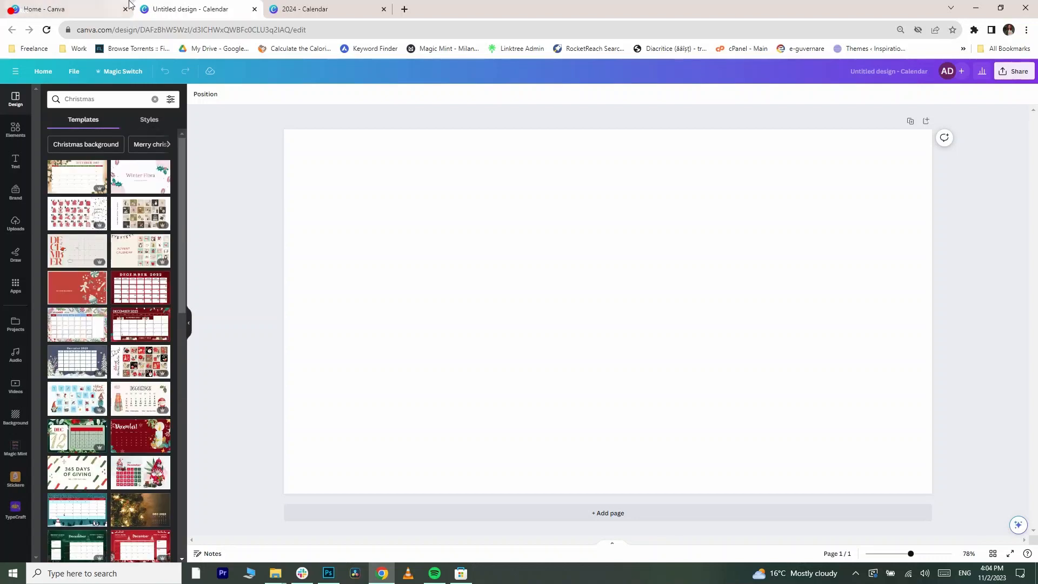
- Switch to the 2024 Calendar design and look through its monthly pages
{"action": "left_click", "coordinate": [297, 6]}
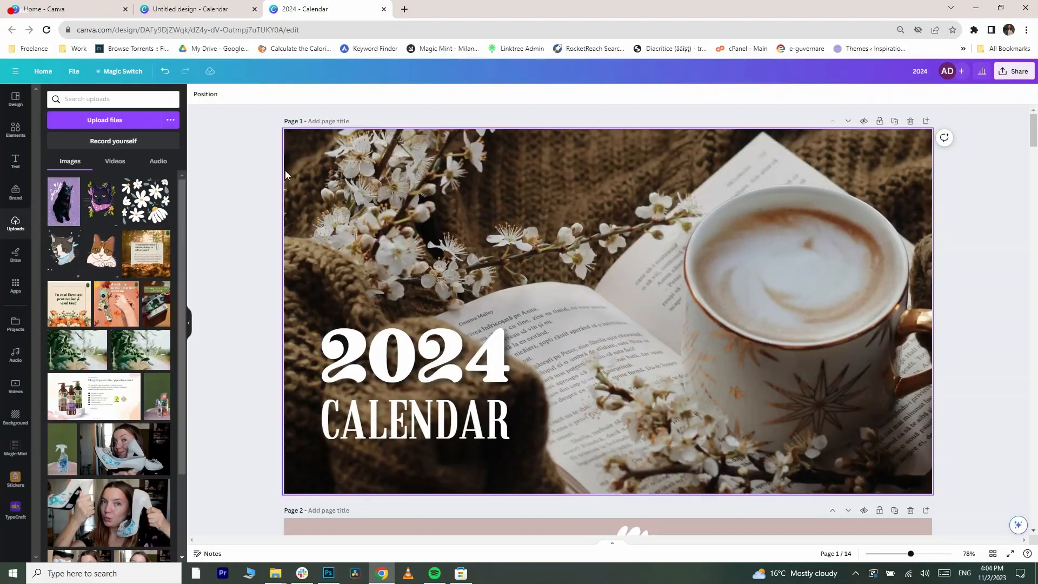
{"action": "scroll", "coordinate": [665, 243], "scroll_direction": "down", "scroll_amount": 5}
{"action": "scroll", "coordinate": [595, 244], "scroll_direction": "up", "scroll_amount": 5}
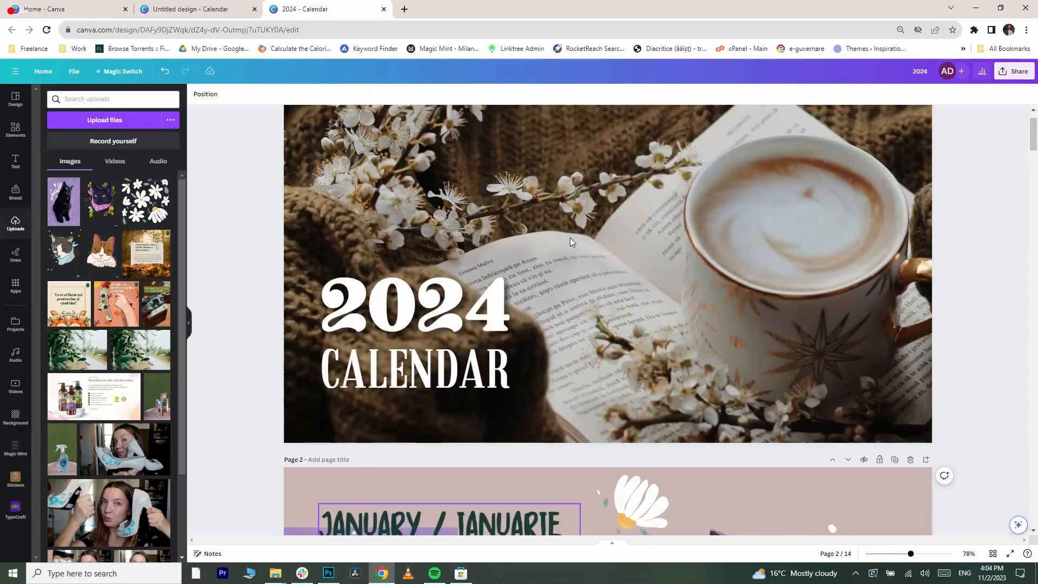
{"action": "scroll", "coordinate": [800, 284], "scroll_direction": "down", "scroll_amount": 3}
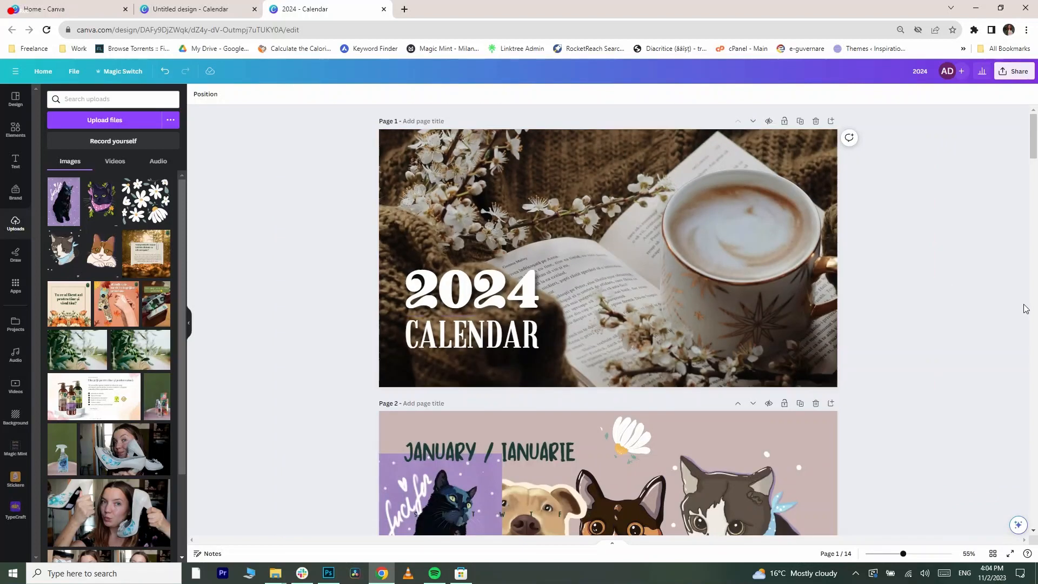
{"action": "scroll", "coordinate": [823, 242], "scroll_direction": "down", "scroll_amount": 1}
{"action": "scroll", "coordinate": [823, 242], "scroll_direction": "down", "scroll_amount": 9}
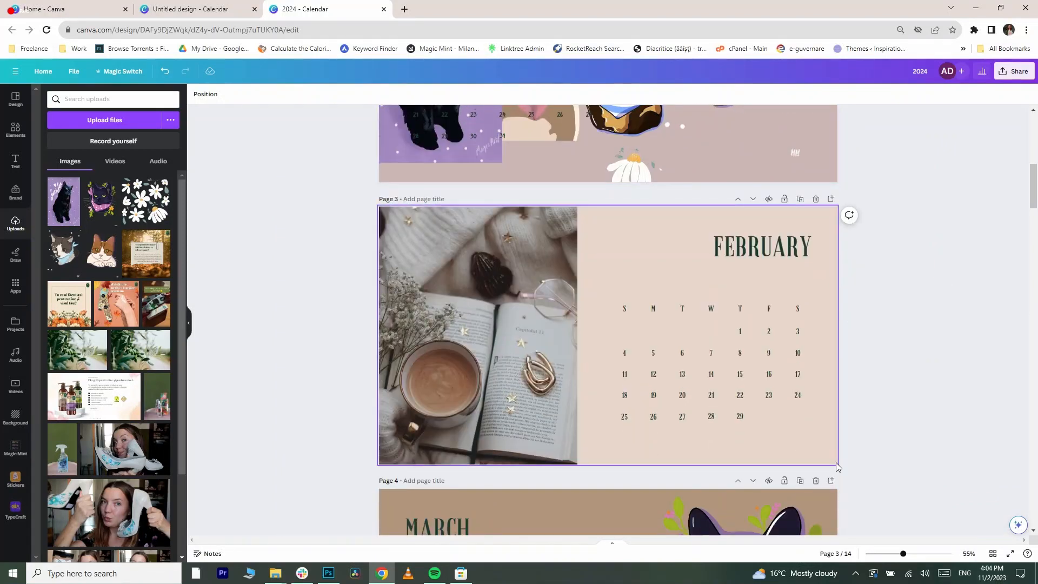
{"action": "left_click_drag", "start_coordinate": [845, 461], "coordinate": [625, 335]}
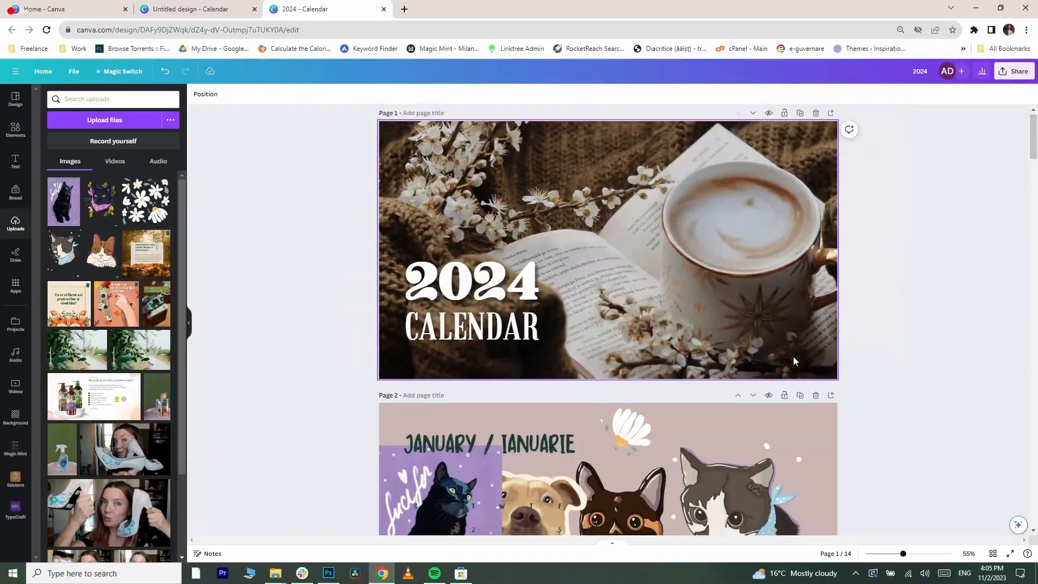
{"action": "scroll", "coordinate": [794, 352], "scroll_direction": "down", "scroll_amount": 5}
{"action": "scroll", "coordinate": [811, 363], "scroll_direction": "up", "scroll_amount": 3}
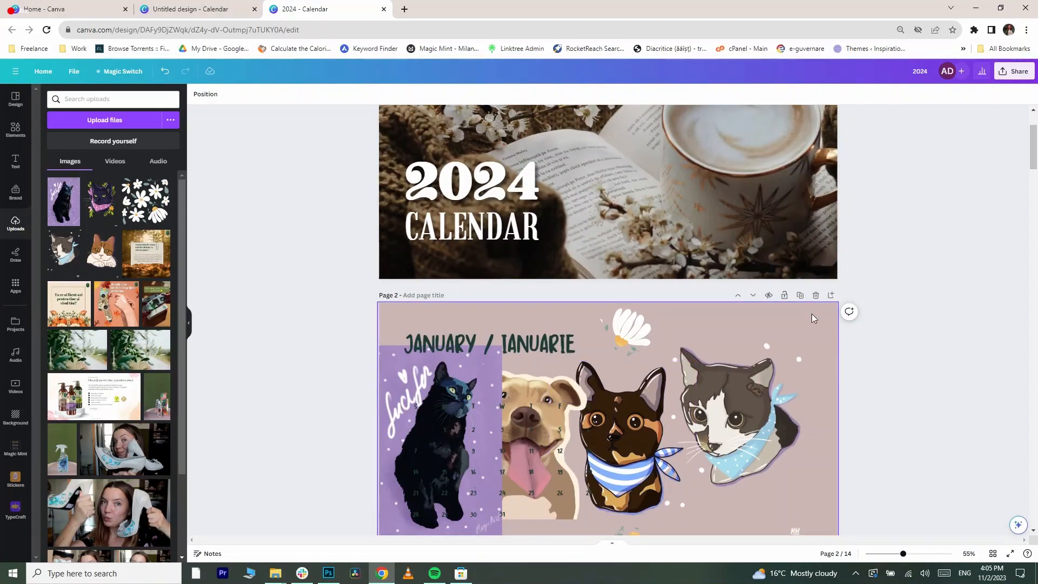
- Try deleting the January page and undo the deletion
{"action": "left_click", "coordinate": [818, 296]}
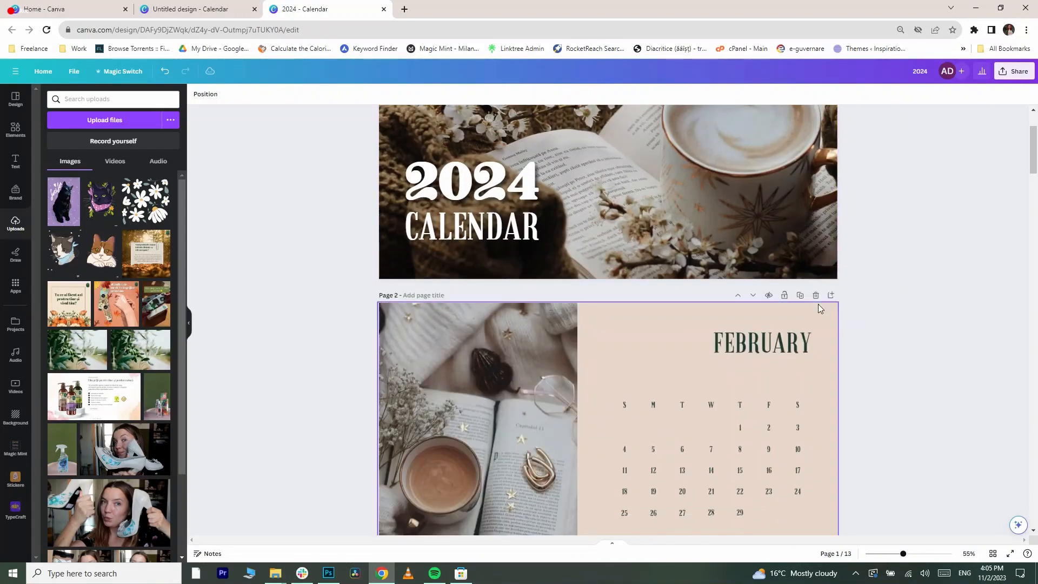
{"action": "key", "text": "ctrl+z"}
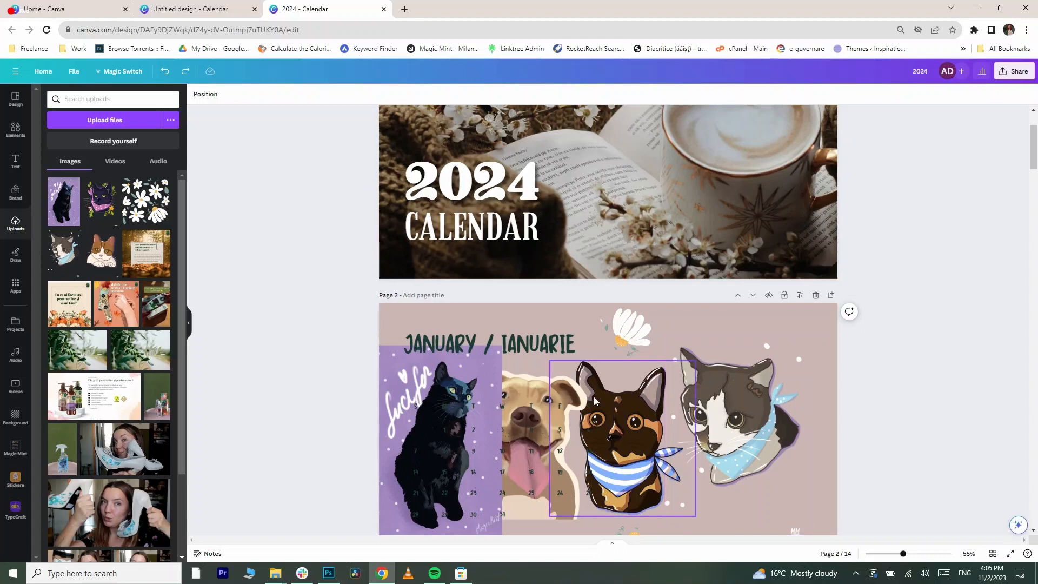
- Delete the four pet illustrations from the January page
{"action": "left_click", "coordinate": [651, 397]}
{"action": "key", "text": "Delete"}
{"action": "left_click", "coordinate": [397, 356]}
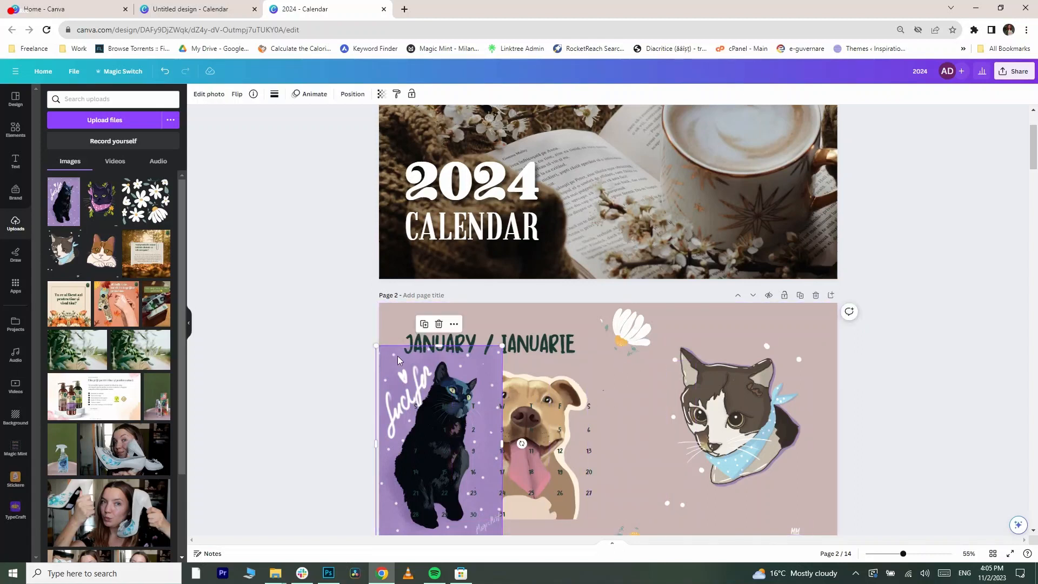
{"action": "key", "text": "Delete"}
{"action": "left_click", "coordinate": [541, 433]}
{"action": "key", "text": "Delete"}
{"action": "left_click", "coordinate": [786, 415]}
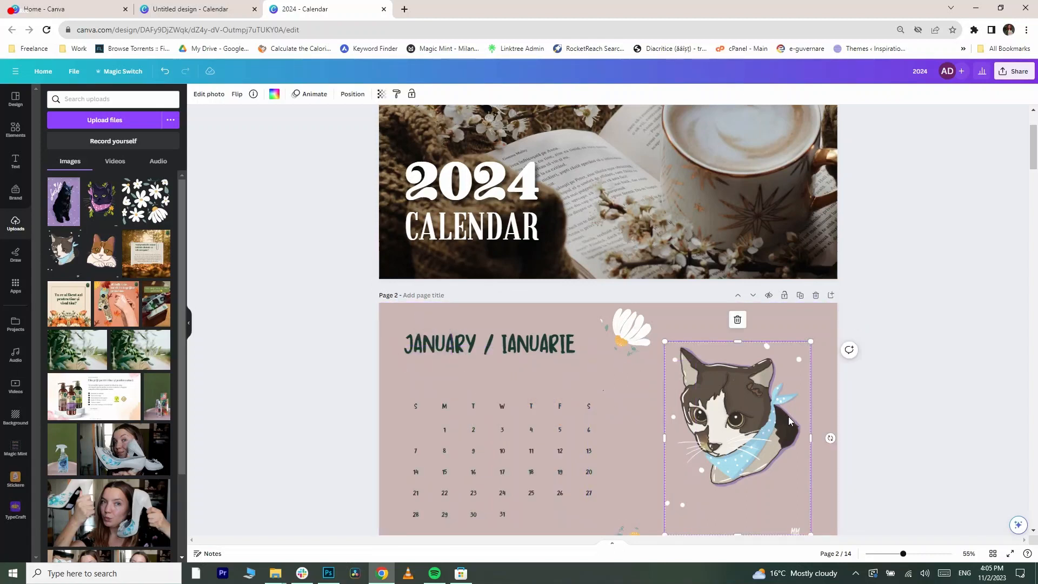
{"action": "key", "text": "Delete"}
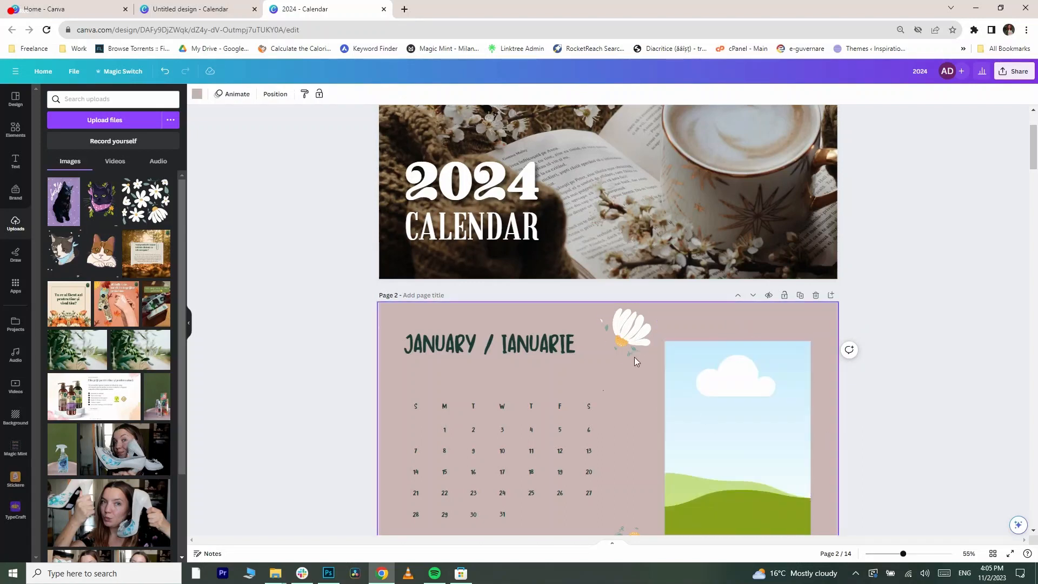
- Delete the daisy flower illustrations from the top of the January page
{"action": "left_click", "coordinate": [634, 357]}
{"action": "scroll", "coordinate": [636, 379], "scroll_direction": "down", "scroll_amount": 5}
{"action": "scroll", "coordinate": [635, 361], "scroll_direction": "up", "scroll_amount": 7}
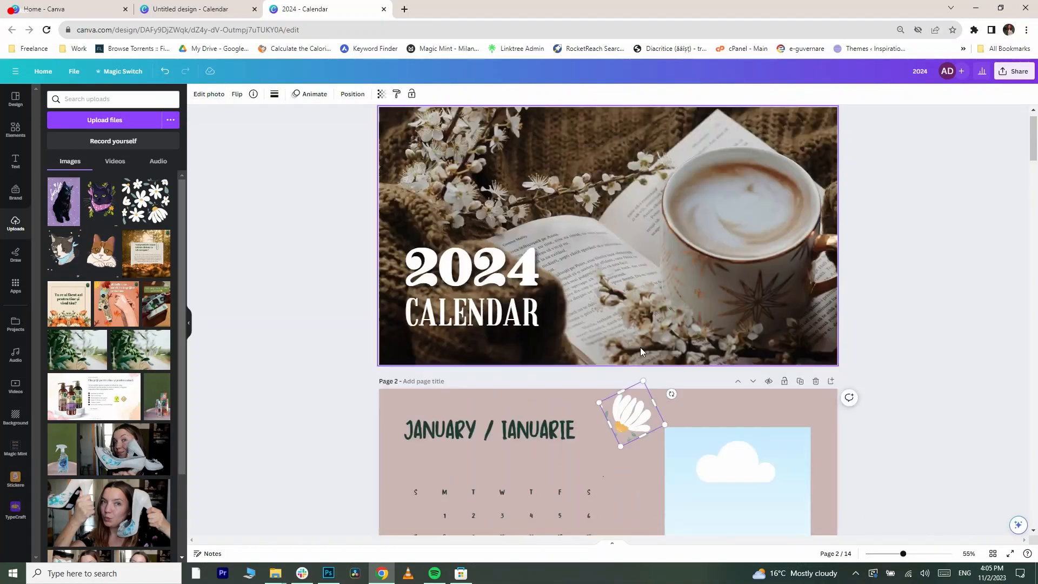
{"action": "key", "text": "Delete"}
{"action": "scroll", "coordinate": [647, 406], "scroll_direction": "down", "scroll_amount": 6}
{"action": "left_click", "coordinate": [635, 342]}
{"action": "key", "text": "Delete"}
- Change the font of the cover's 2024 and CALENDAR titles to Kandy Yum
{"action": "scroll", "coordinate": [638, 340], "scroll_direction": "down", "scroll_amount": 3}
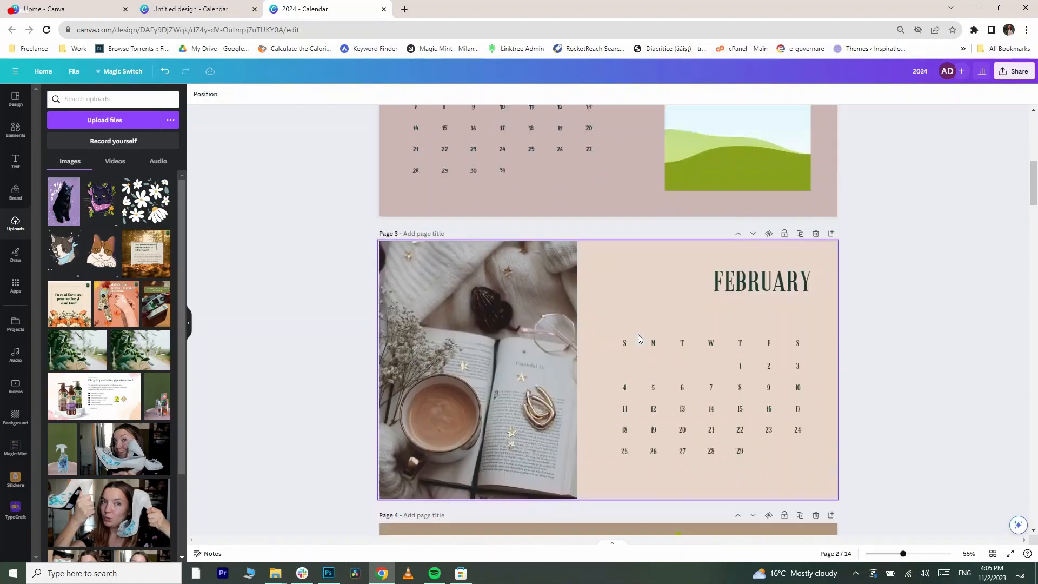
{"action": "scroll", "coordinate": [665, 348], "scroll_direction": "up", "scroll_amount": 4}
{"action": "scroll", "coordinate": [687, 379], "scroll_direction": "up", "scroll_amount": 5}
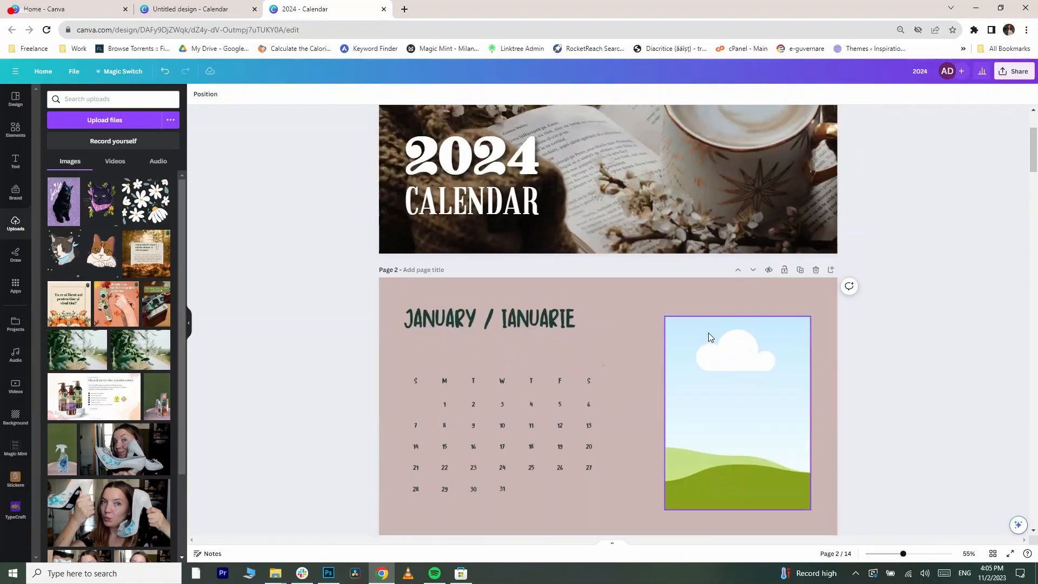
{"action": "left_click", "coordinate": [706, 333]}
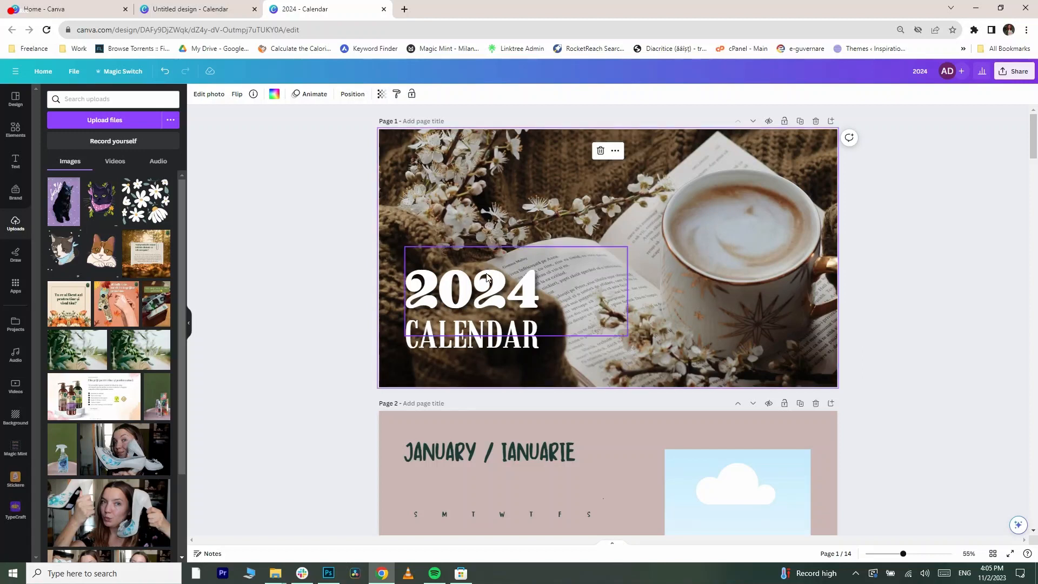
{"action": "scroll", "coordinate": [462, 337], "scroll_direction": "down", "scroll_amount": 1}
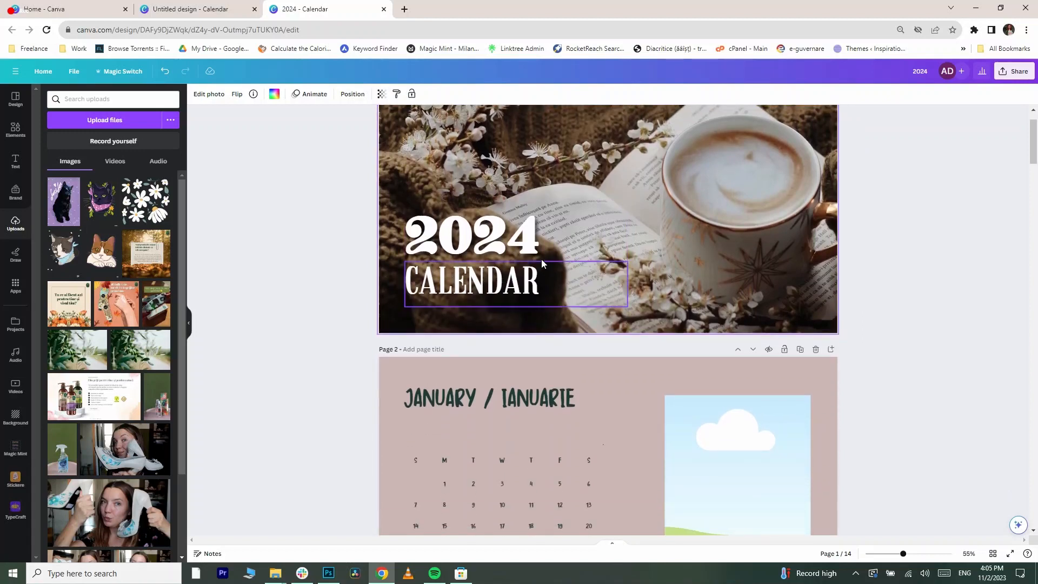
{"action": "left_click", "coordinate": [512, 233]}
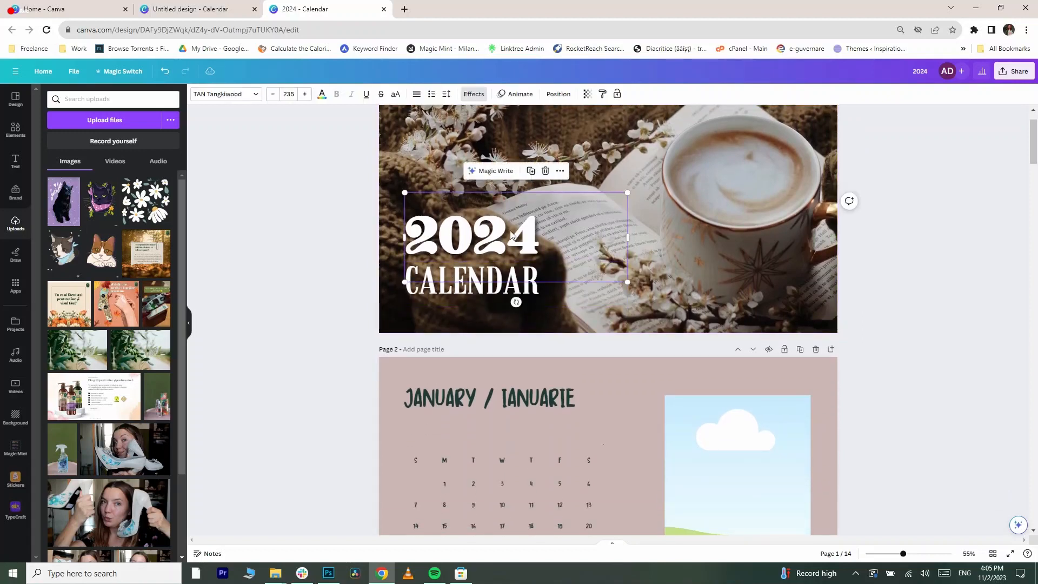
{"action": "left_click", "coordinate": [220, 97]}
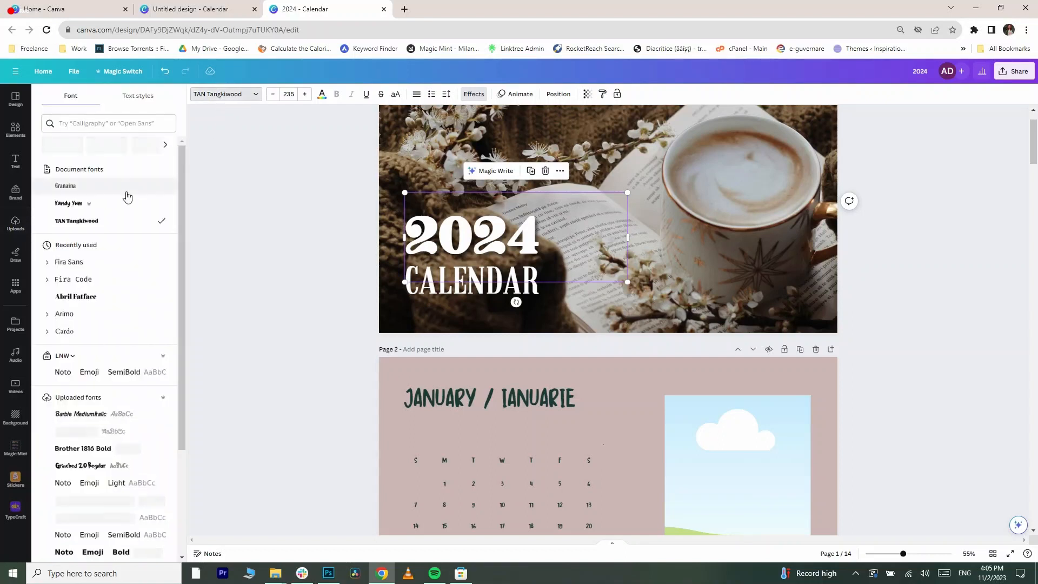
{"action": "left_click", "coordinate": [102, 206]}
{"action": "left_click", "coordinate": [476, 282]}
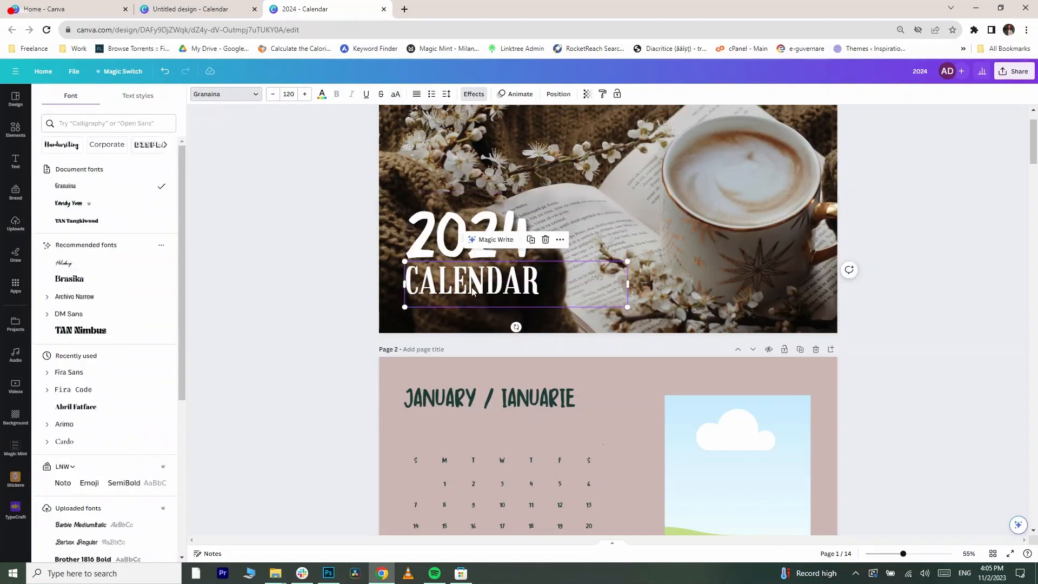
{"action": "left_click", "coordinate": [105, 203]}
{"action": "left_click", "coordinate": [187, 287]}
{"action": "scroll", "coordinate": [313, 271], "scroll_direction": "up", "scroll_amount": 1}
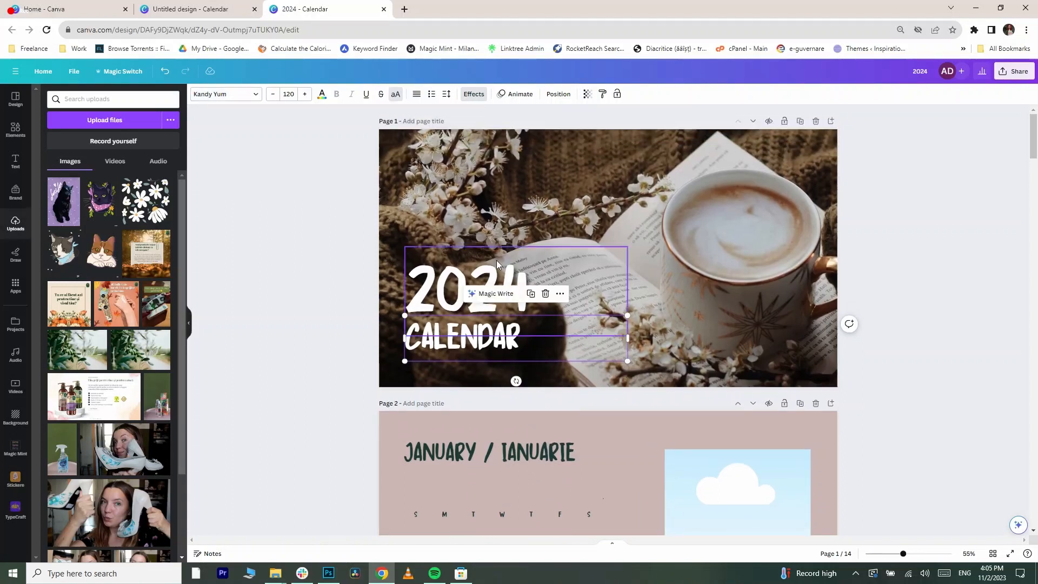
- Rewrite the CALENDAR title as CALENDARUL ANIMALUTELOR MAGICE and widen its text box
{"action": "double_click", "coordinate": [426, 336]}
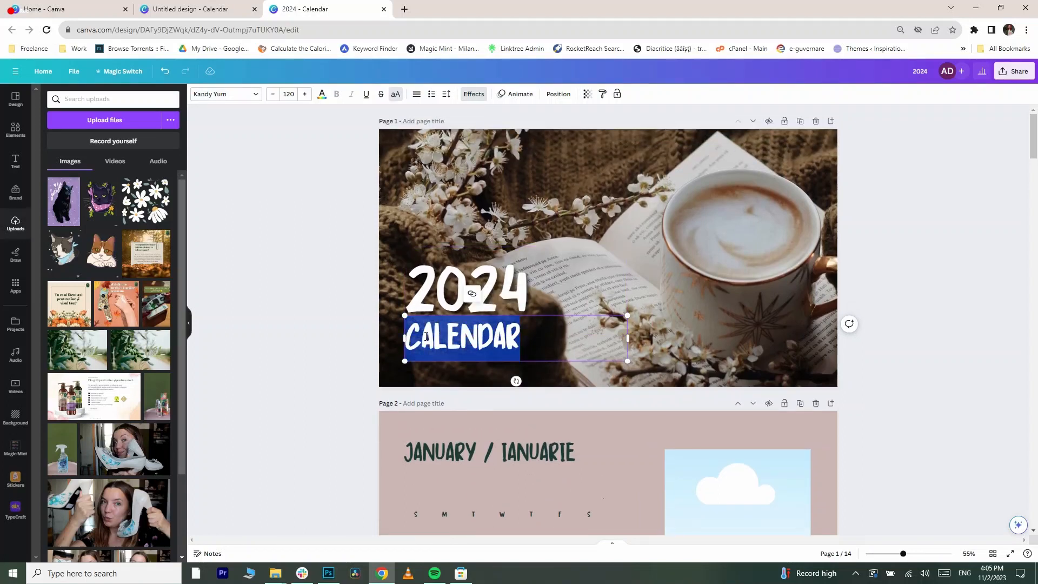
{"action": "left_click", "coordinate": [521, 337]}
{"action": "type", "text": "U"}
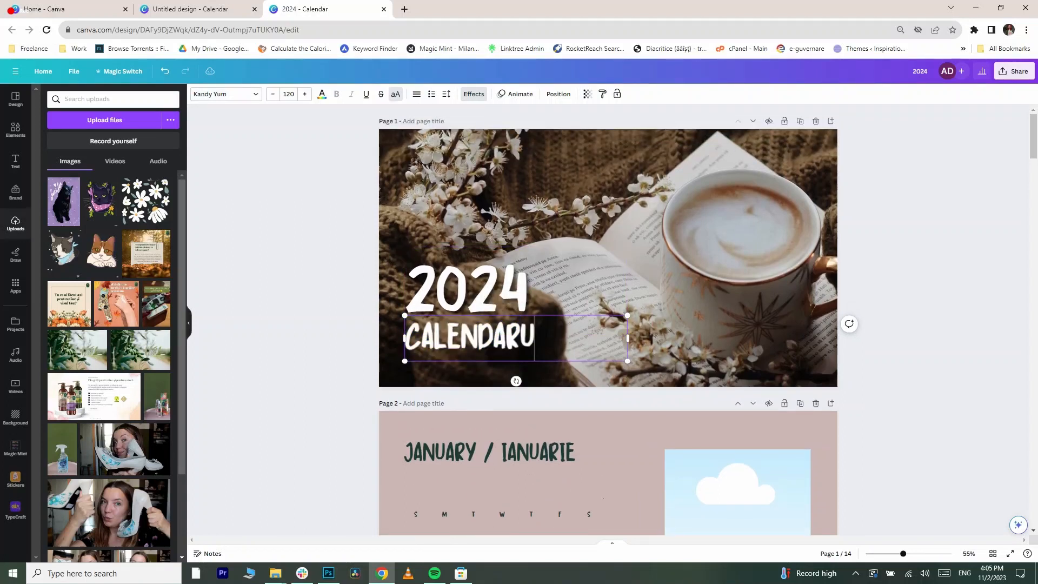
{"action": "type", "text": "L ANIMALUTELOR MAGICE"}
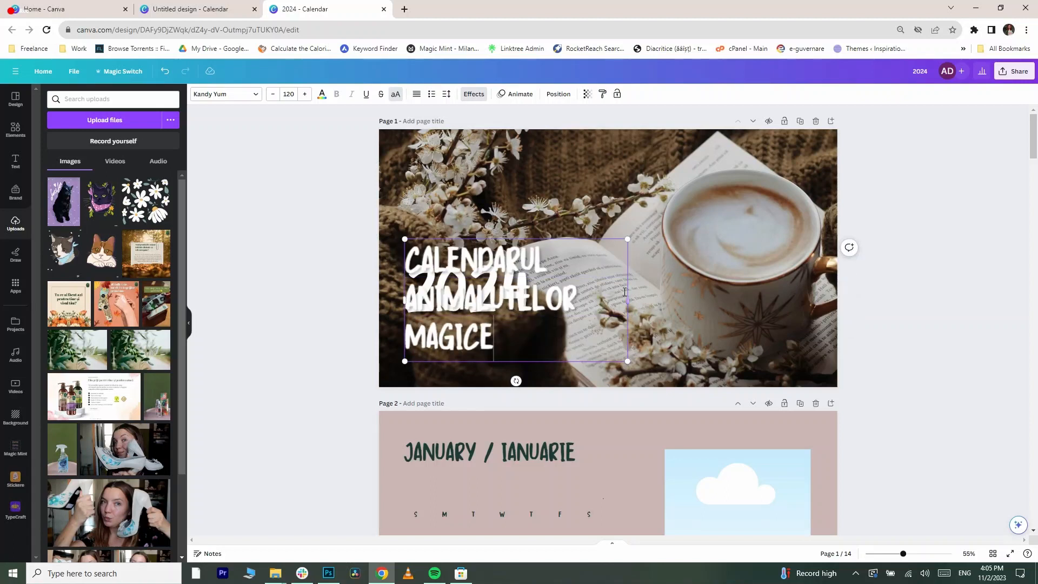
{"action": "left_click_drag", "start_coordinate": [683, 301], "coordinate": [717, 310]}
- Move the 2024 heading up above the new cover title
{"action": "left_click", "coordinate": [554, 254]}
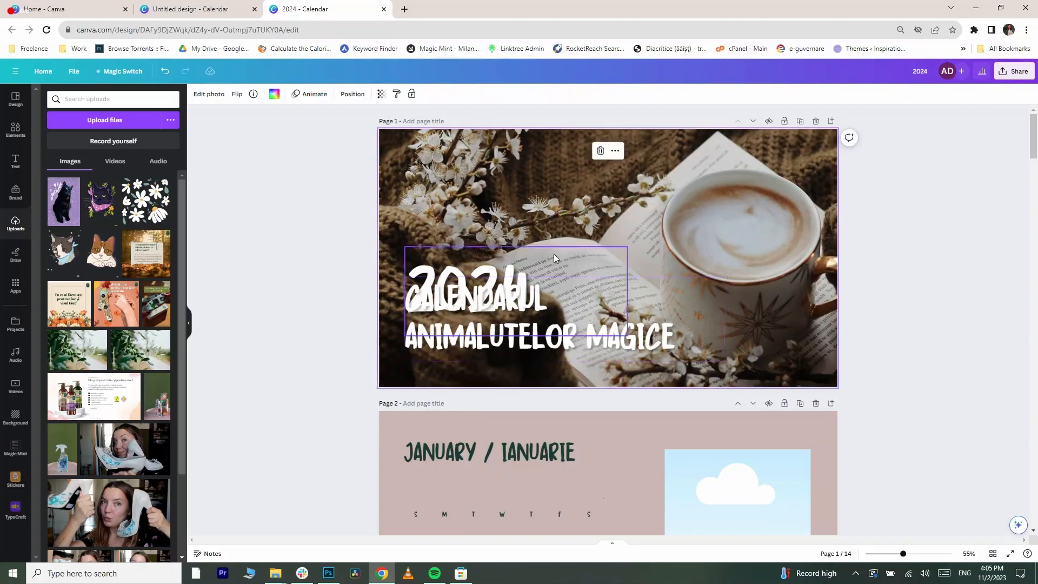
{"action": "left_click_drag", "start_coordinate": [468, 258], "coordinate": [467, 210]}
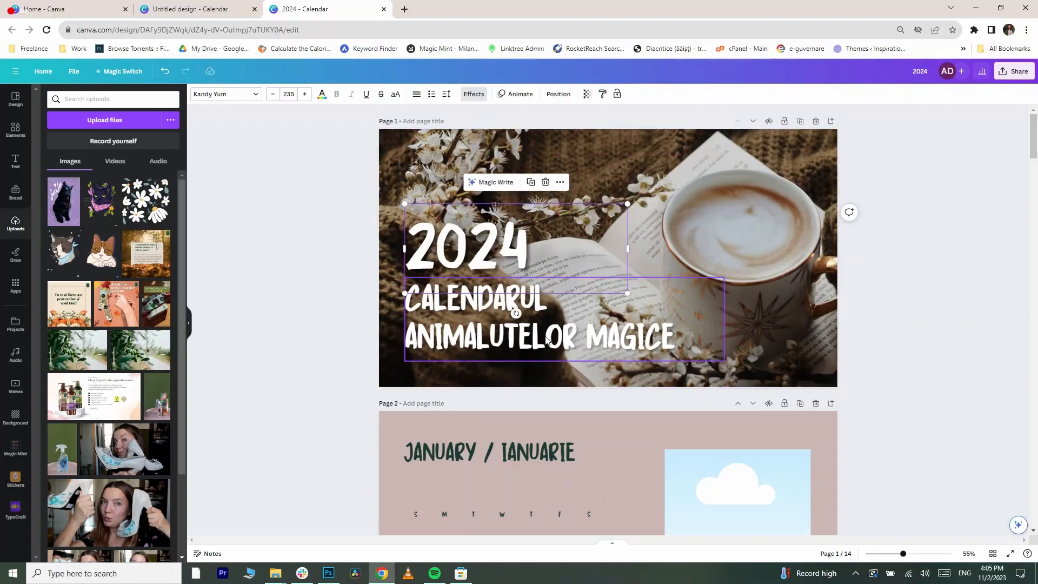
- Delete the background photo from the cover page
{"action": "left_click", "coordinate": [794, 262]}
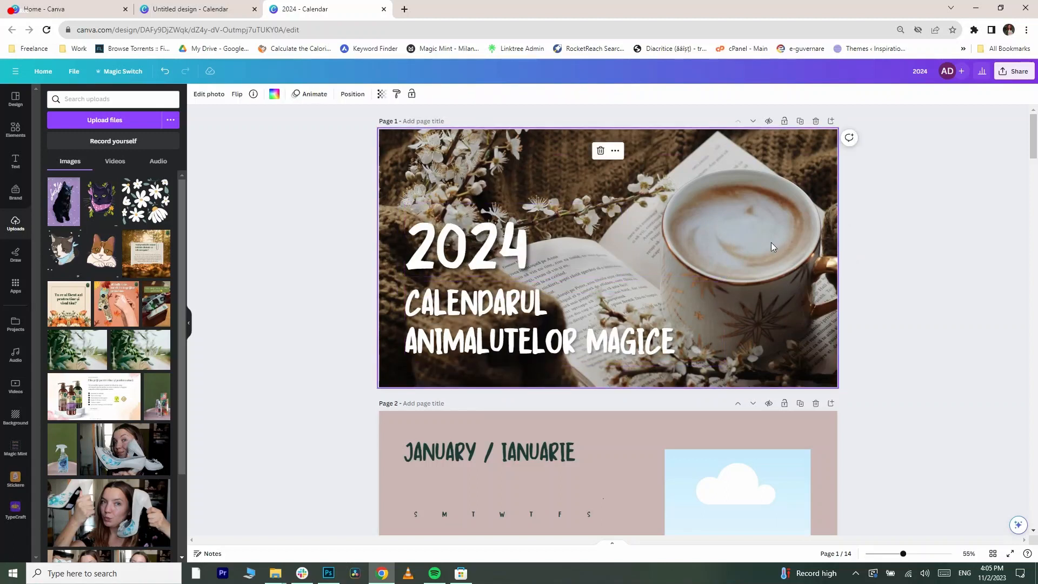
{"action": "key", "text": "Delete"}
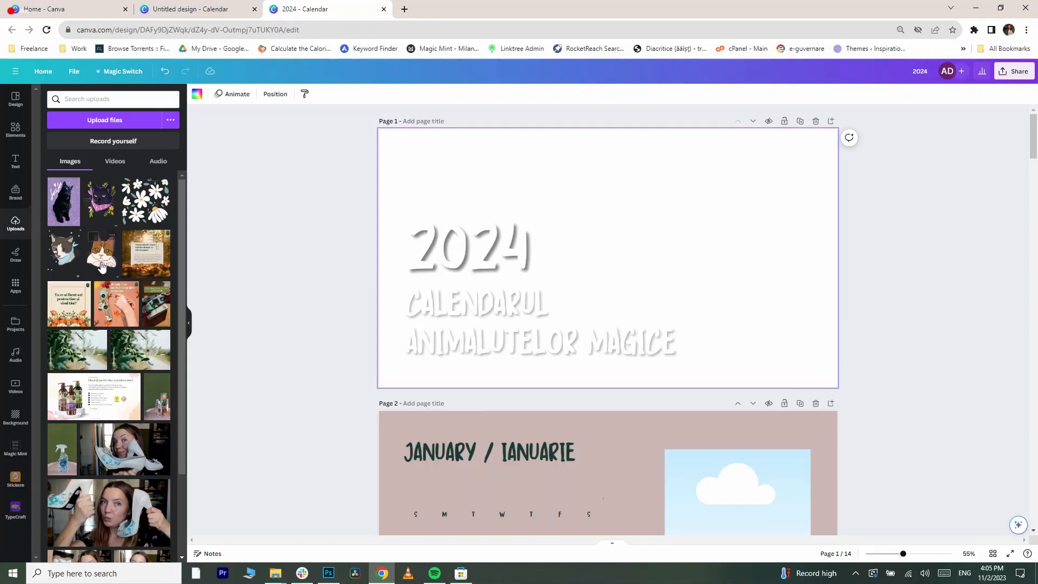
- Upload all the pet illustrations from the Calendar 2024 downloads folder
{"action": "left_click", "coordinate": [86, 122]}
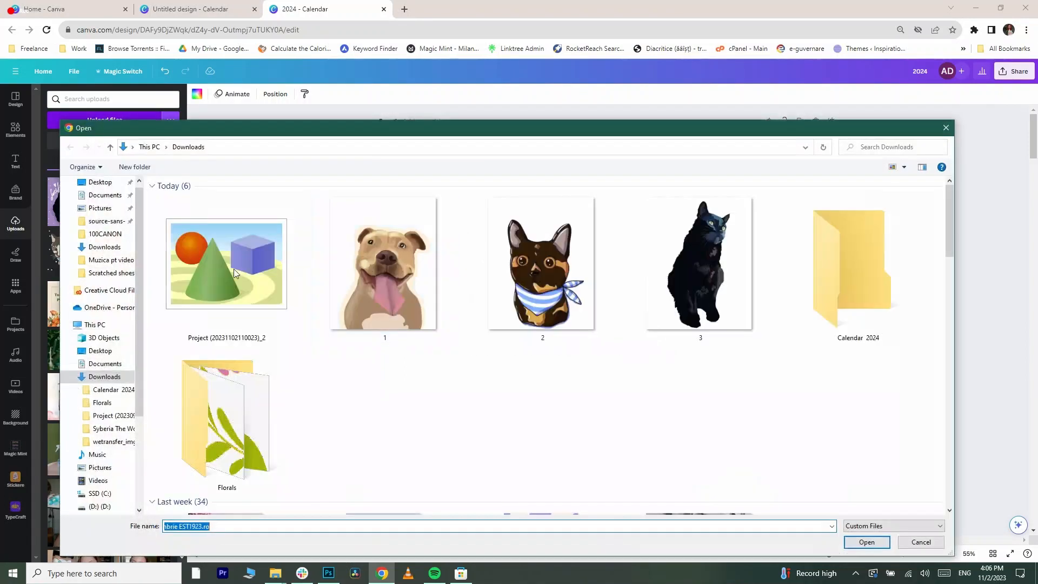
{"action": "double_click", "coordinate": [864, 231]}
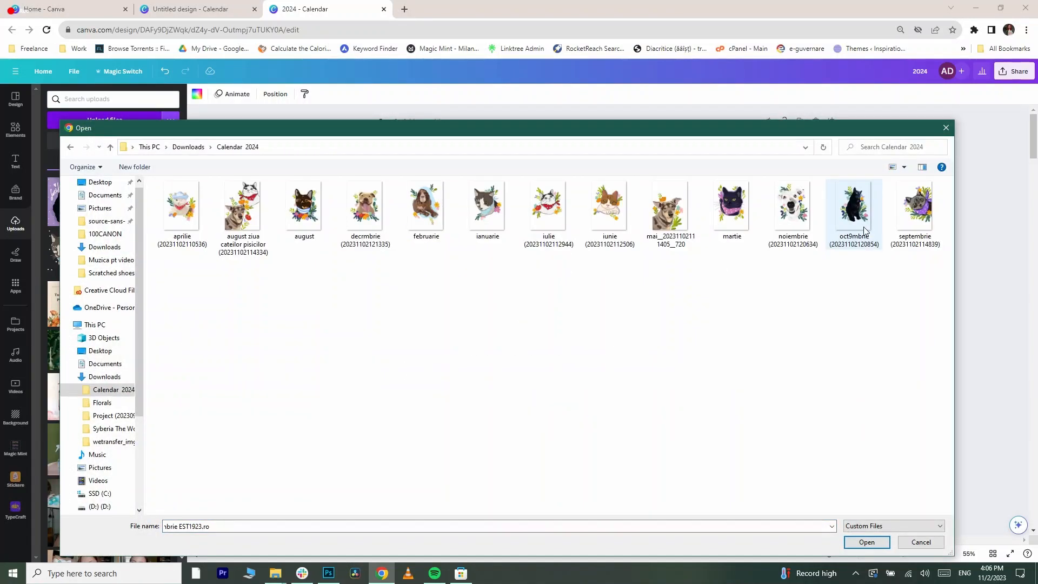
{"action": "left_click_drag", "start_coordinate": [938, 358], "coordinate": [152, 171]}
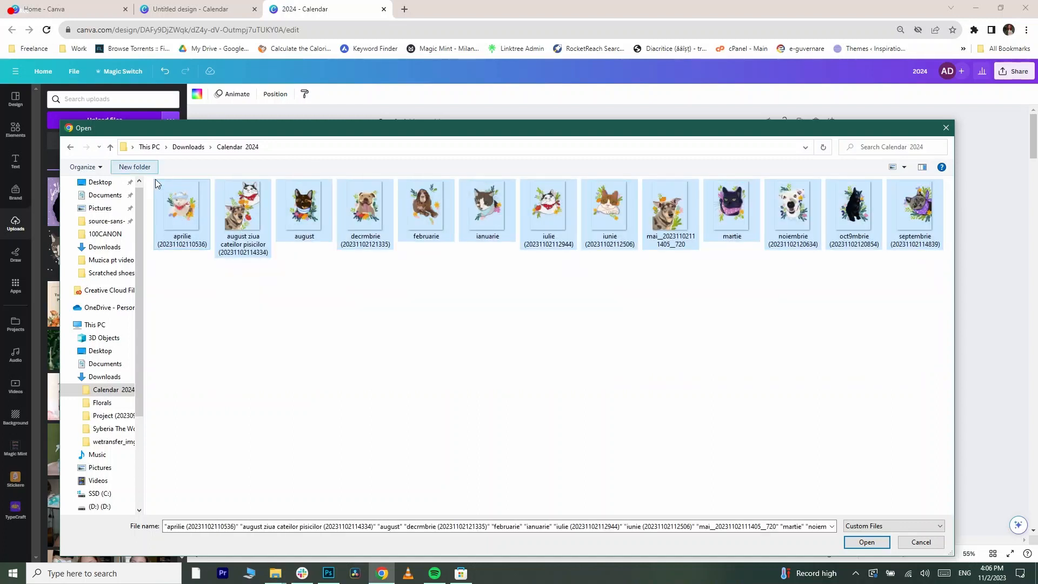
{"action": "left_click", "coordinate": [865, 544]}
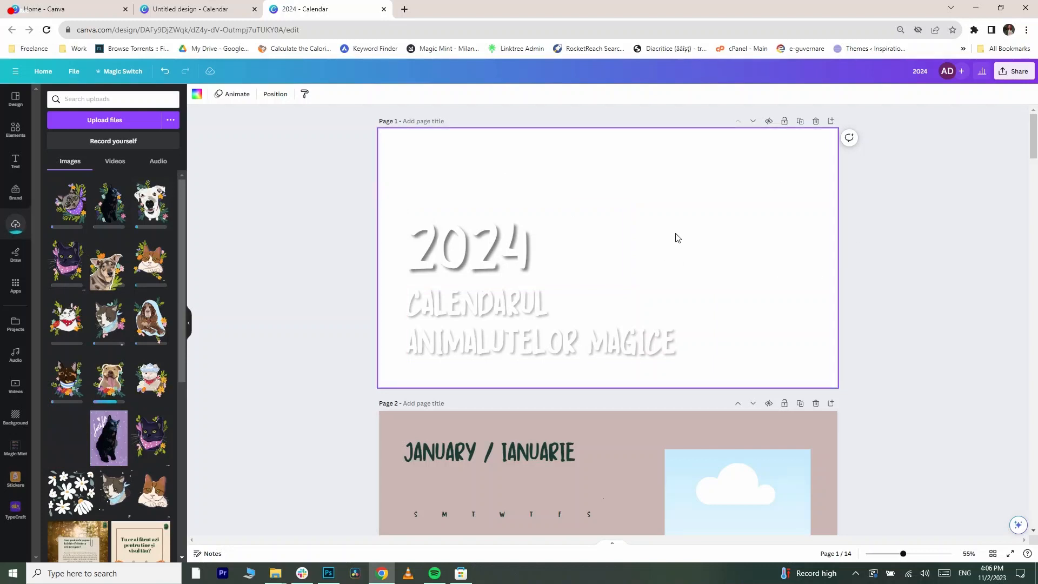
{"action": "scroll", "coordinate": [677, 238], "scroll_direction": "down", "scroll_amount": 2}
{"action": "scroll", "coordinate": [672, 238], "scroll_direction": "up", "scroll_amount": 2}
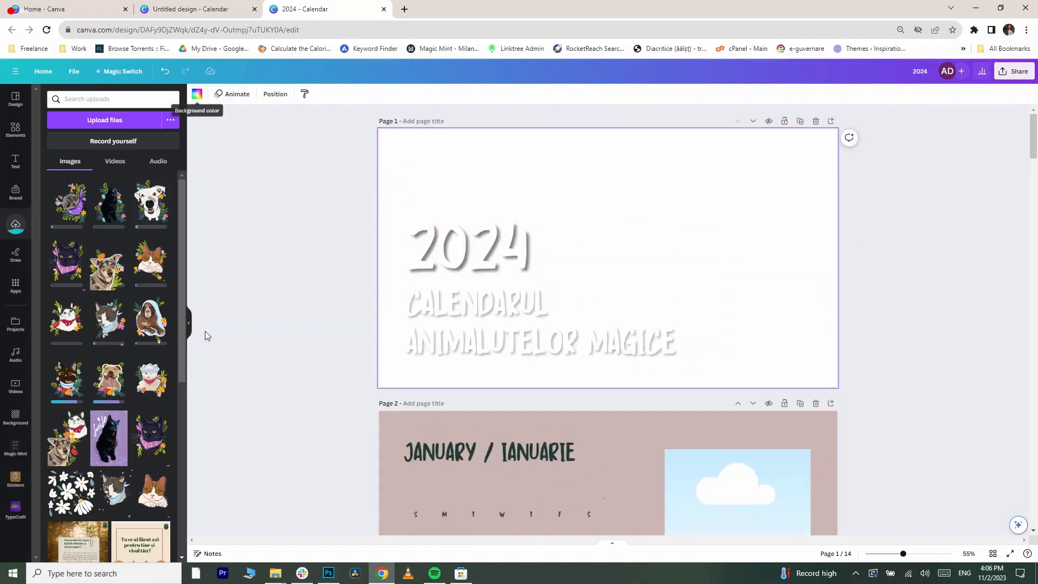
{"action": "scroll", "coordinate": [108, 352], "scroll_direction": "down", "scroll_amount": 2}
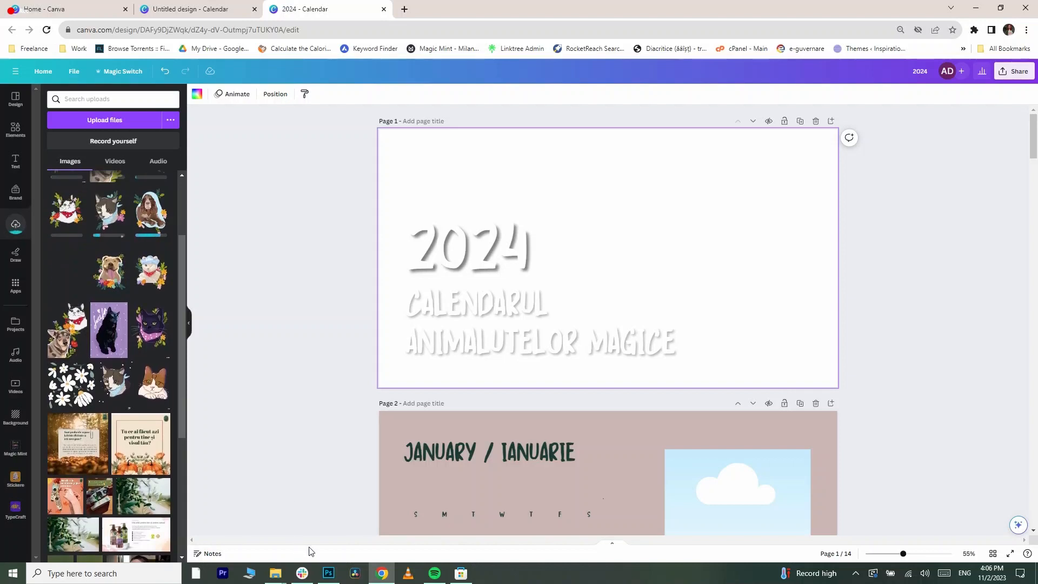
{"action": "mouse_move", "coordinate": [338, 580]}
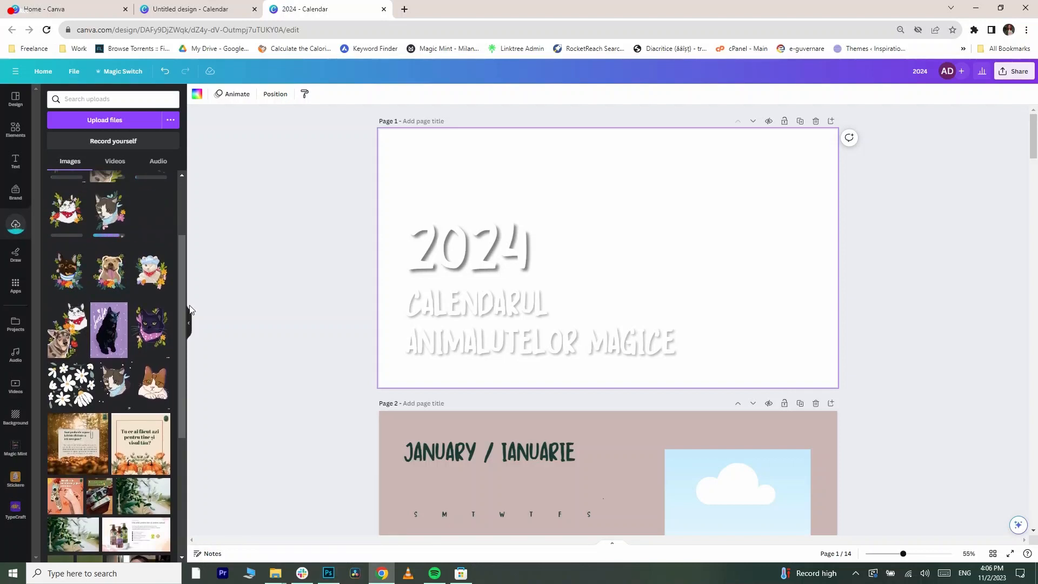
- Change the February page's date grid and FEBRUARY title to the Kandy Yum font
{"action": "scroll", "coordinate": [563, 338], "scroll_direction": "down", "scroll_amount": 5}
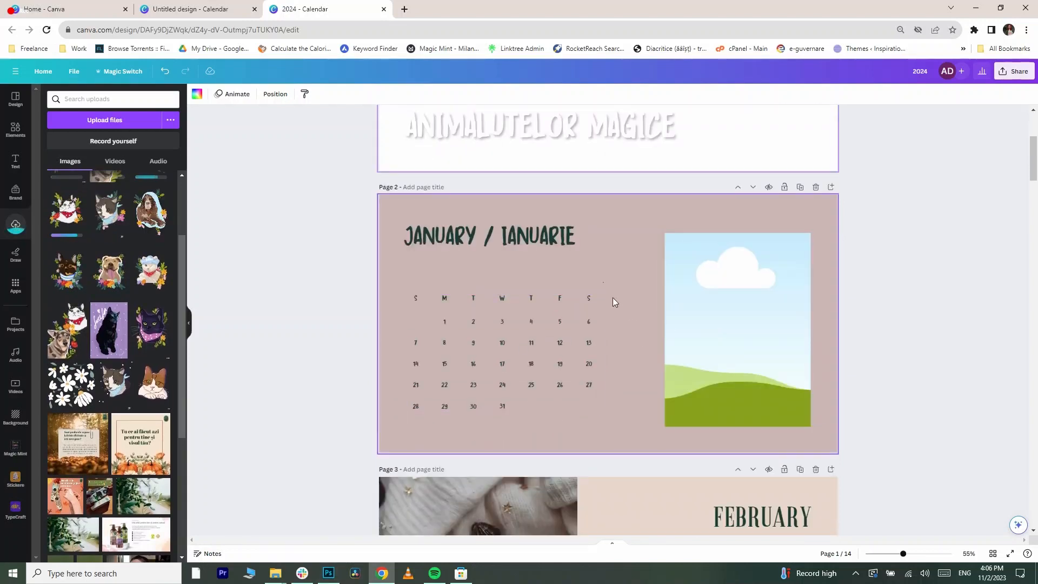
{"action": "left_click", "coordinate": [558, 337]}
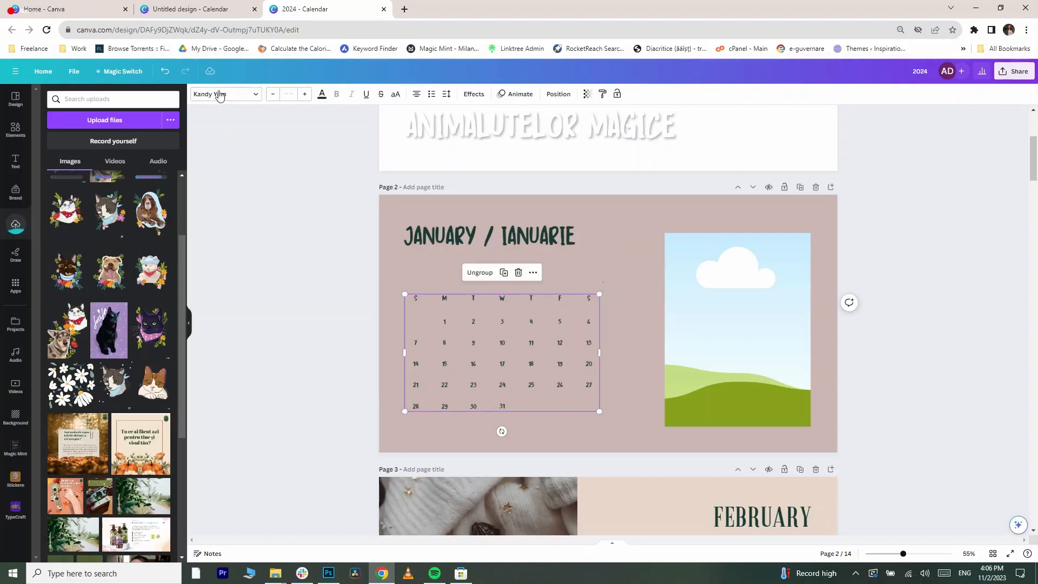
{"action": "scroll", "coordinate": [573, 336], "scroll_direction": "down", "scroll_amount": 6}
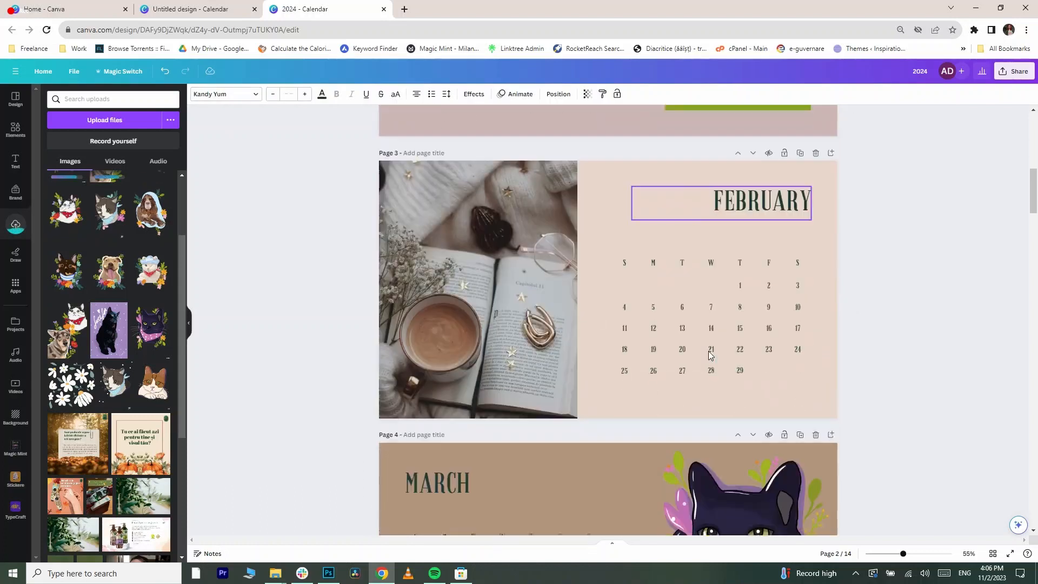
{"action": "left_click", "coordinate": [632, 226]}
{"action": "left_click_drag", "start_coordinate": [608, 239], "coordinate": [825, 391]}
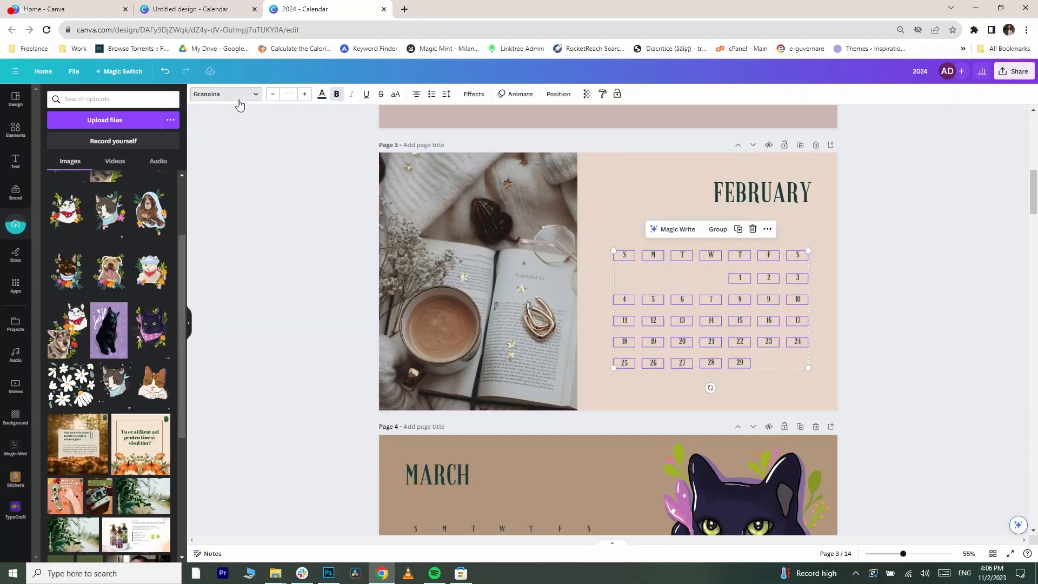
{"action": "left_click", "coordinate": [238, 100]}
{"action": "left_click", "coordinate": [69, 203]}
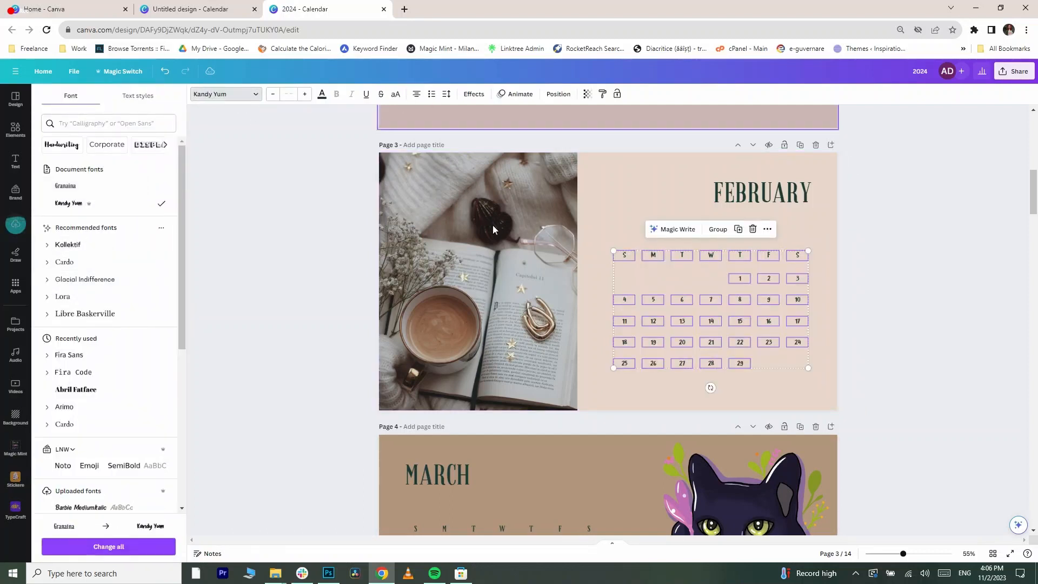
{"action": "left_click", "coordinate": [762, 193]}
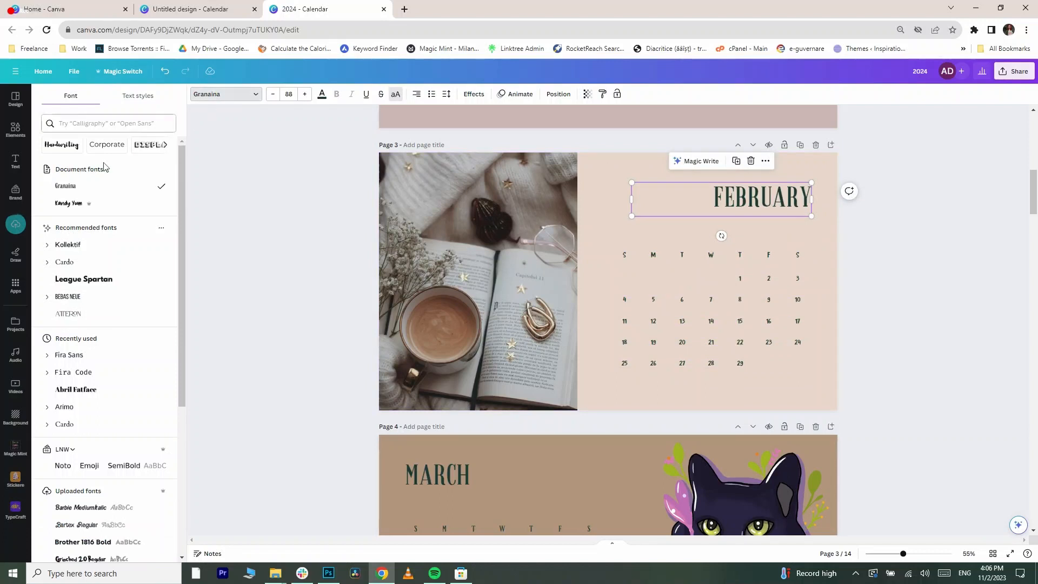
{"action": "left_click", "coordinate": [69, 203]}
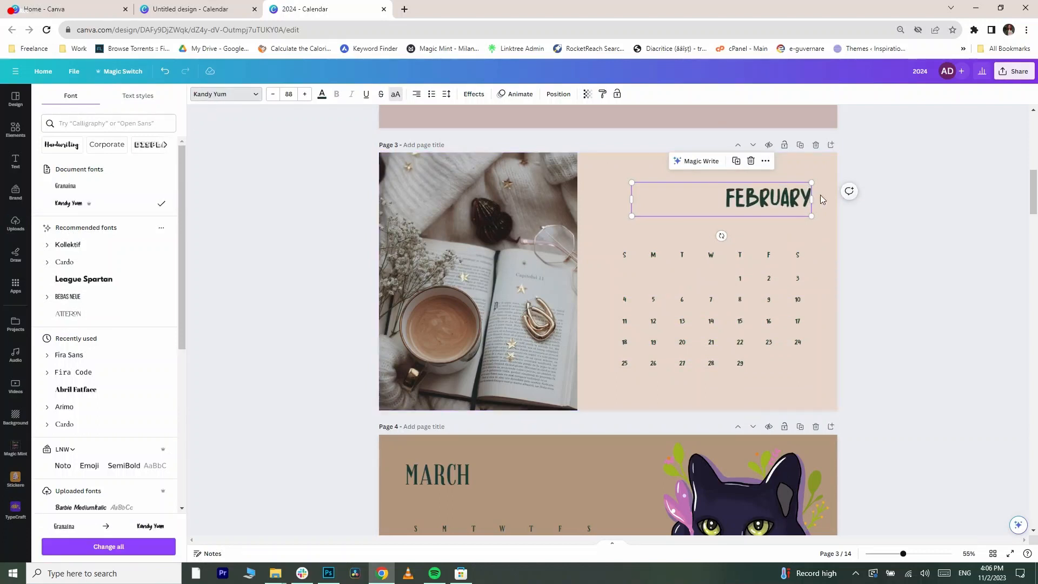
- Change the March page's date grid and MARCH title to the Kandy Yum font
{"action": "scroll", "coordinate": [592, 268], "scroll_direction": "down", "scroll_amount": 5}
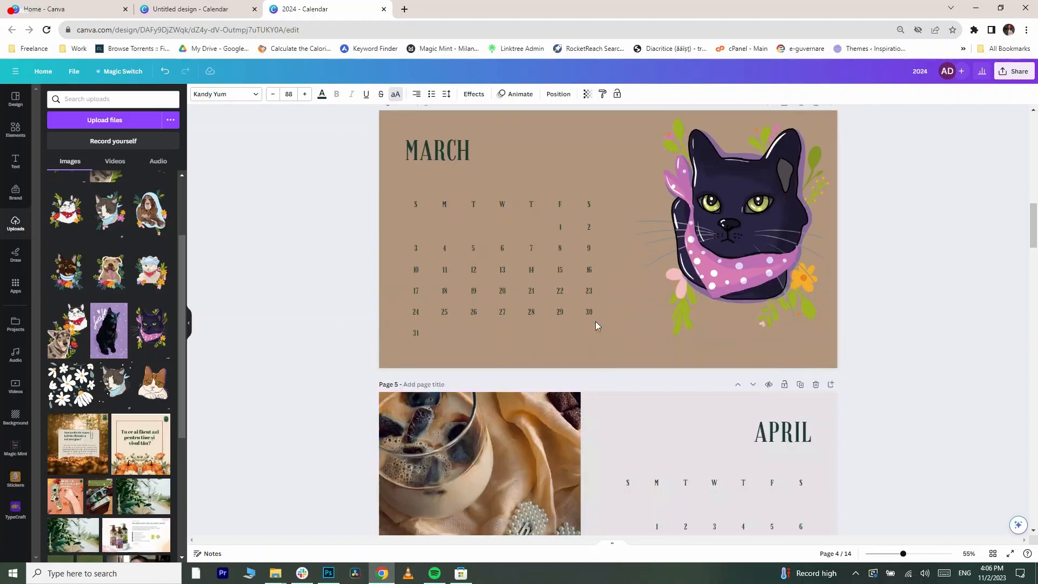
{"action": "left_click_drag", "start_coordinate": [596, 323], "coordinate": [381, 202]}
{"action": "left_click", "coordinate": [200, 95]}
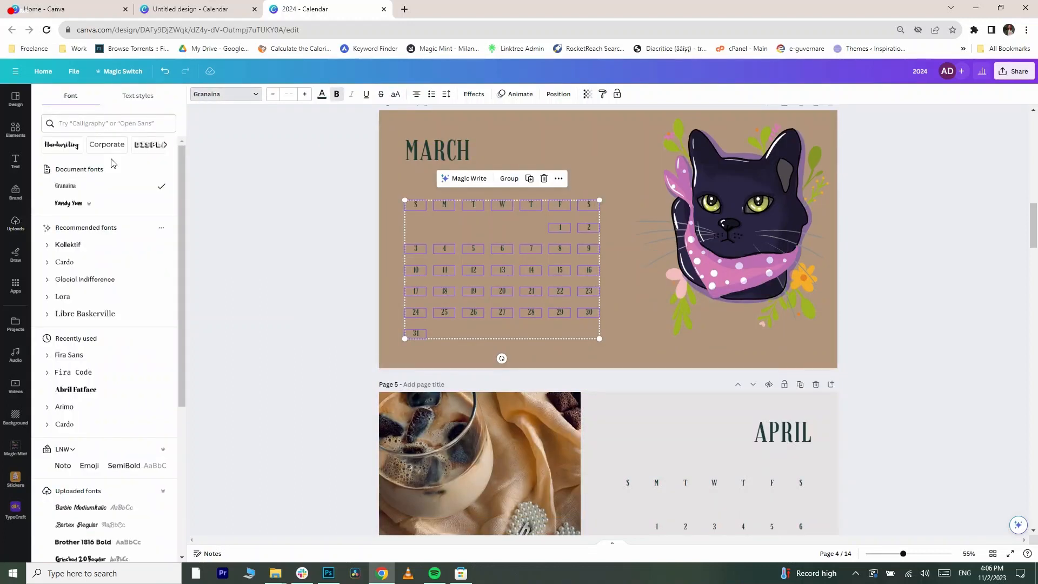
{"action": "left_click", "coordinate": [69, 203]}
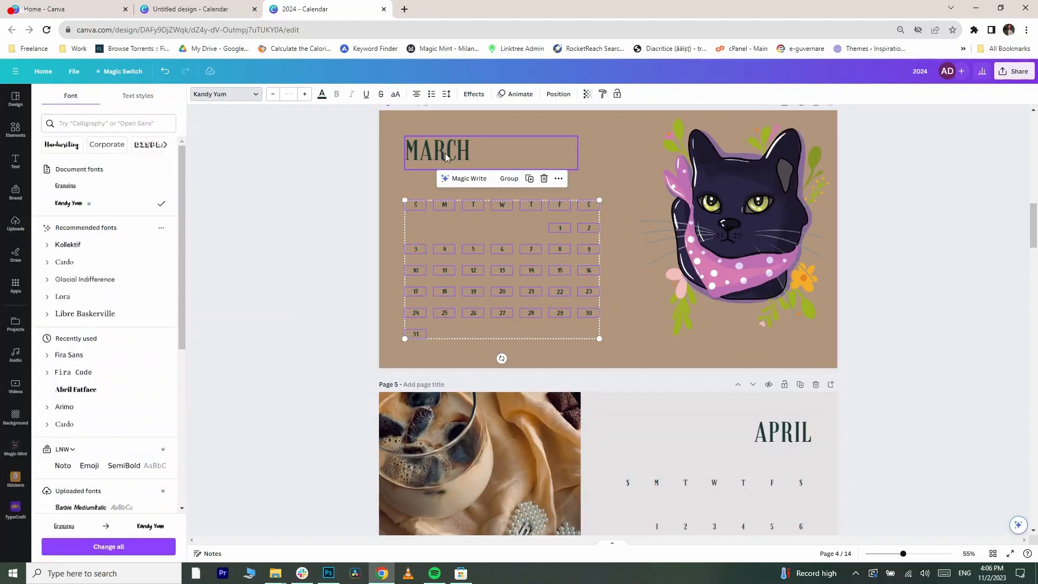
{"action": "scroll", "coordinate": [834, 506], "scroll_direction": "down", "scroll_amount": 3}
{"action": "scroll", "coordinate": [414, 150], "scroll_direction": "up", "scroll_amount": 5}
{"action": "left_click", "coordinate": [443, 253]}
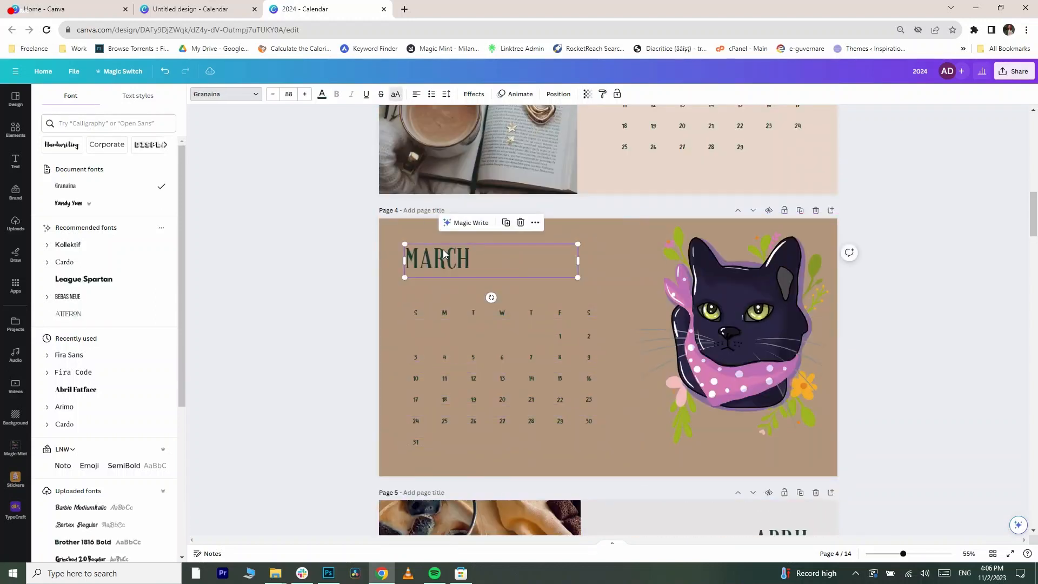
{"action": "left_click", "coordinate": [69, 203]}
- Change the April page's title and date grid to the Kandy Yum font
{"action": "scroll", "coordinate": [601, 340], "scroll_direction": "down", "scroll_amount": 5}
{"action": "scroll", "coordinate": [646, 303], "scroll_direction": "up", "scroll_amount": 2}
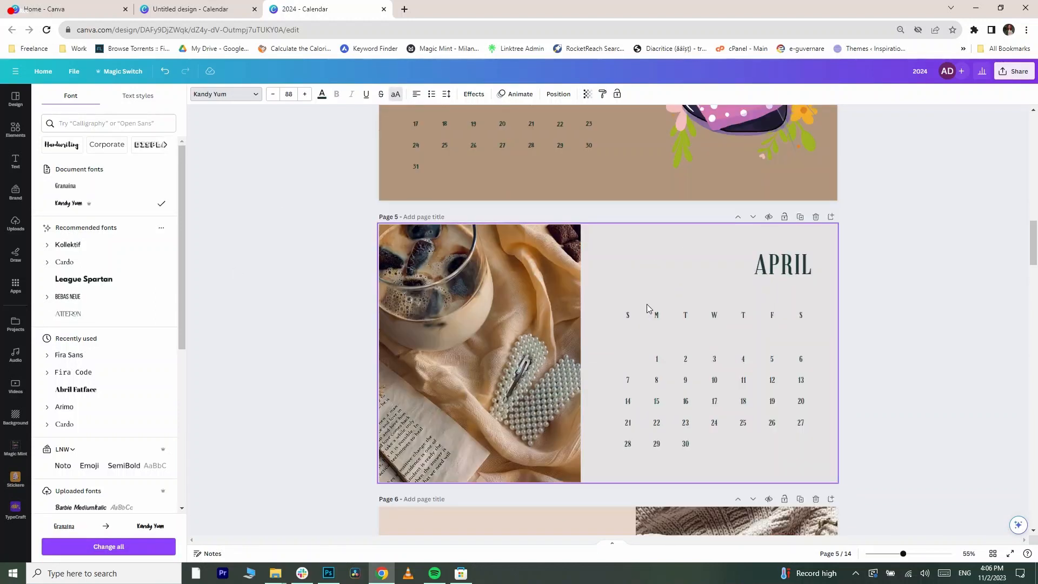
{"action": "left_click_drag", "start_coordinate": [670, 429], "coordinate": [824, 494]}
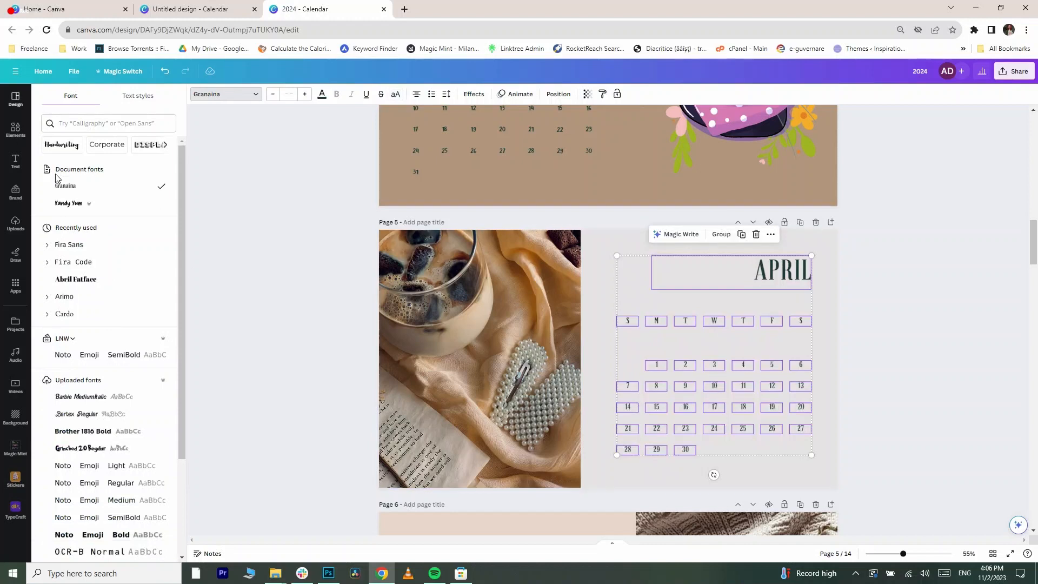
{"action": "left_click", "coordinate": [73, 203]}
- Change the May page's title and date grid to the Kandy Yum font
{"action": "scroll", "coordinate": [938, 287], "scroll_direction": "down", "scroll_amount": 5}
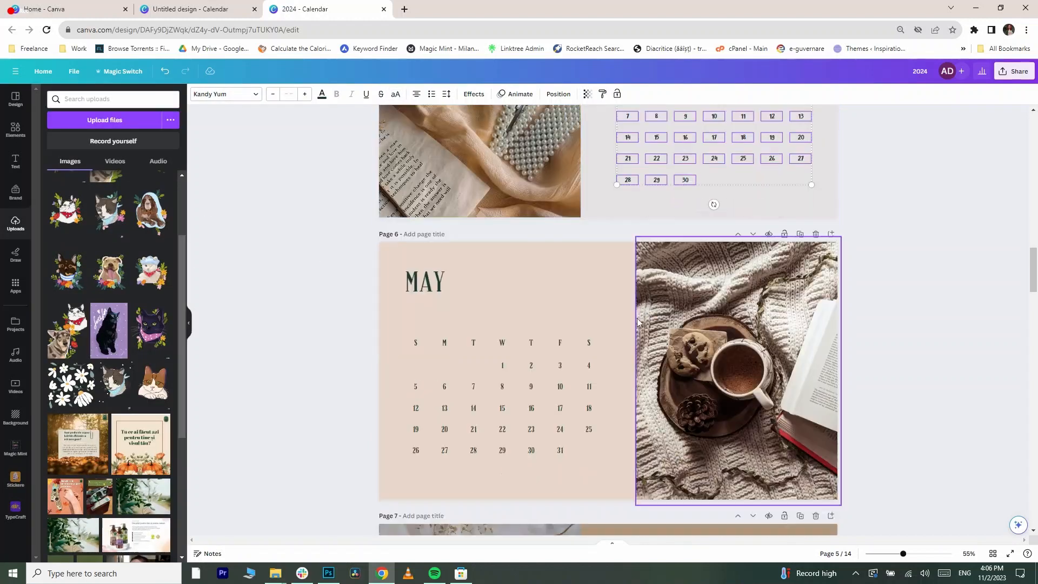
{"action": "left_click_drag", "start_coordinate": [395, 252], "coordinate": [630, 501]}
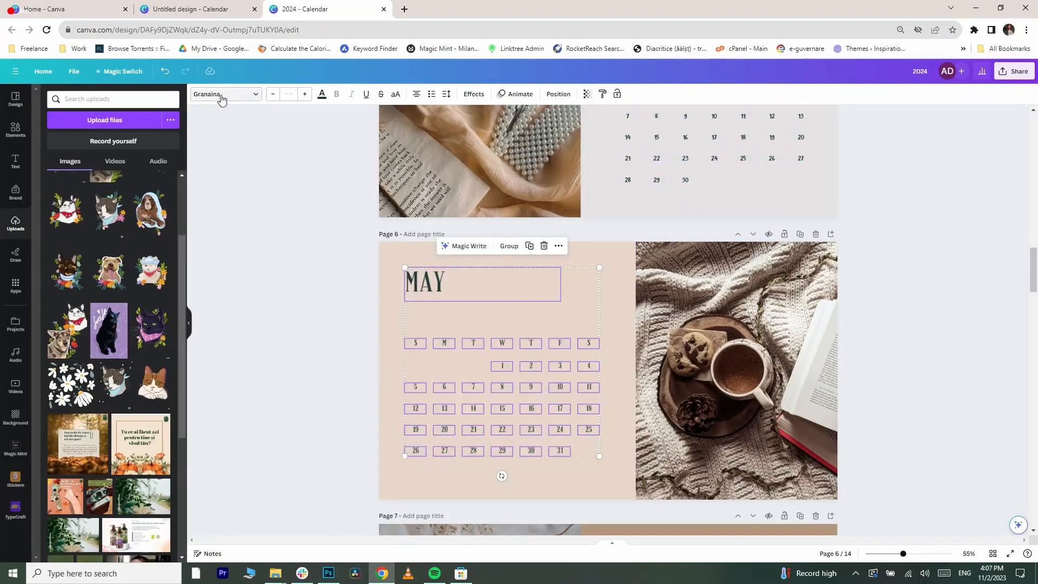
{"action": "left_click", "coordinate": [226, 94]}
{"action": "left_click", "coordinate": [91, 210]}
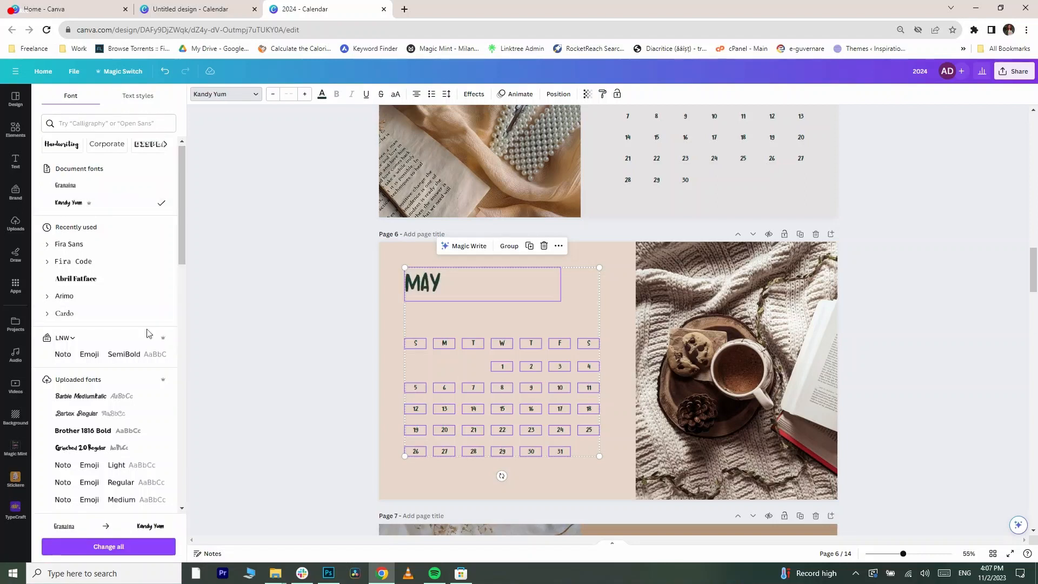
- Scroll through the calendar pages to check the fonts of the month titles and dates
{"action": "scroll", "coordinate": [148, 331], "scroll_direction": "down", "scroll_amount": 6}
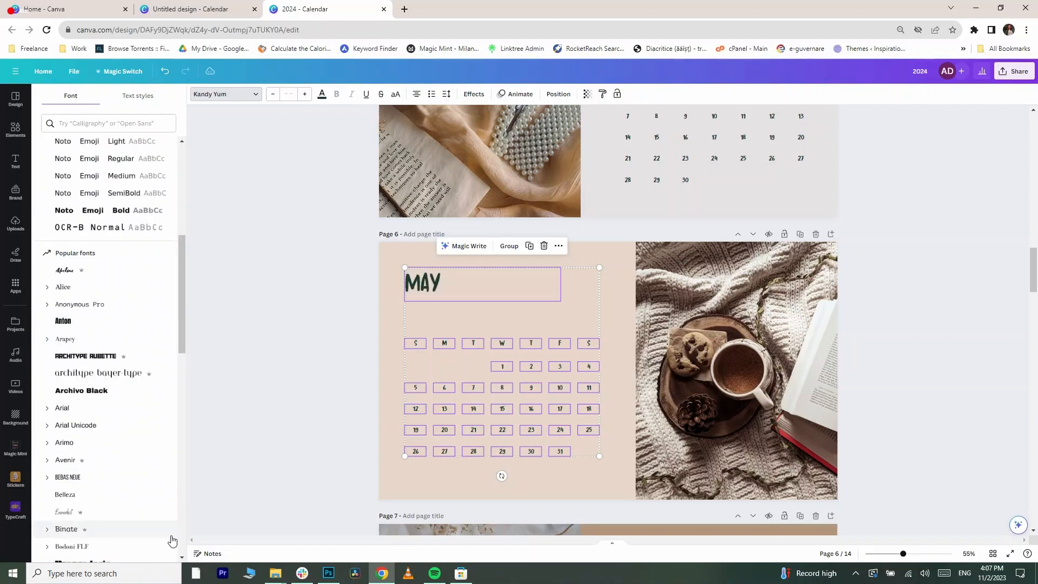
{"action": "scroll", "coordinate": [130, 484], "scroll_direction": "down", "scroll_amount": 6}
{"action": "scroll", "coordinate": [251, 385], "scroll_direction": "down", "scroll_amount": 7}
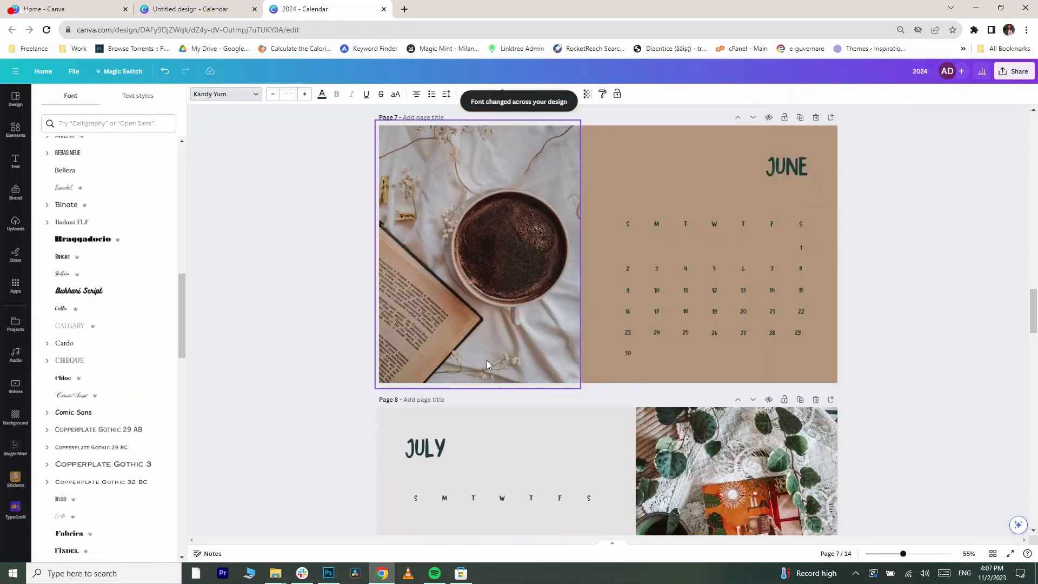
{"action": "scroll", "coordinate": [487, 360], "scroll_direction": "down", "scroll_amount": 10}
{"action": "scroll", "coordinate": [537, 349], "scroll_direction": "down", "scroll_amount": 7}
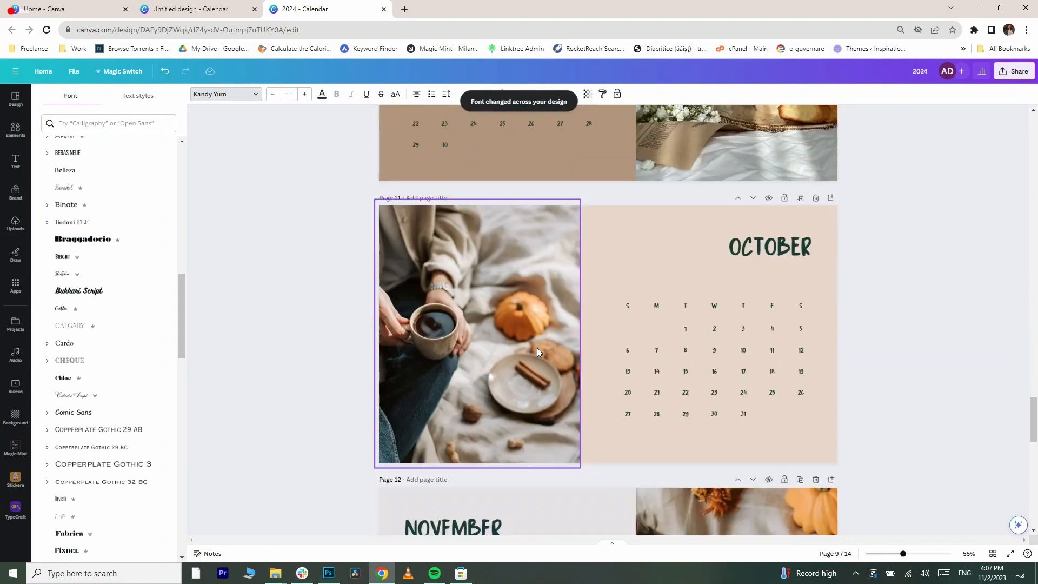
{"action": "scroll", "coordinate": [537, 348], "scroll_direction": "down", "scroll_amount": 4}
{"action": "scroll", "coordinate": [537, 348], "scroll_direction": "up", "scroll_amount": 20}
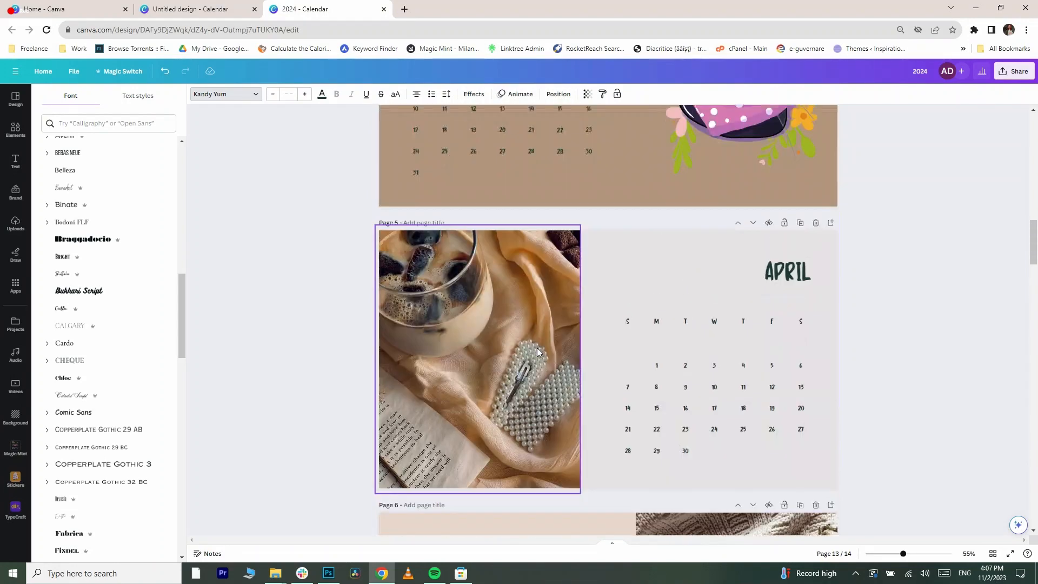
{"action": "scroll", "coordinate": [537, 348], "scroll_direction": "up", "scroll_amount": 15}
{"action": "scroll", "coordinate": [517, 346], "scroll_direction": "down", "scroll_amount": 3}
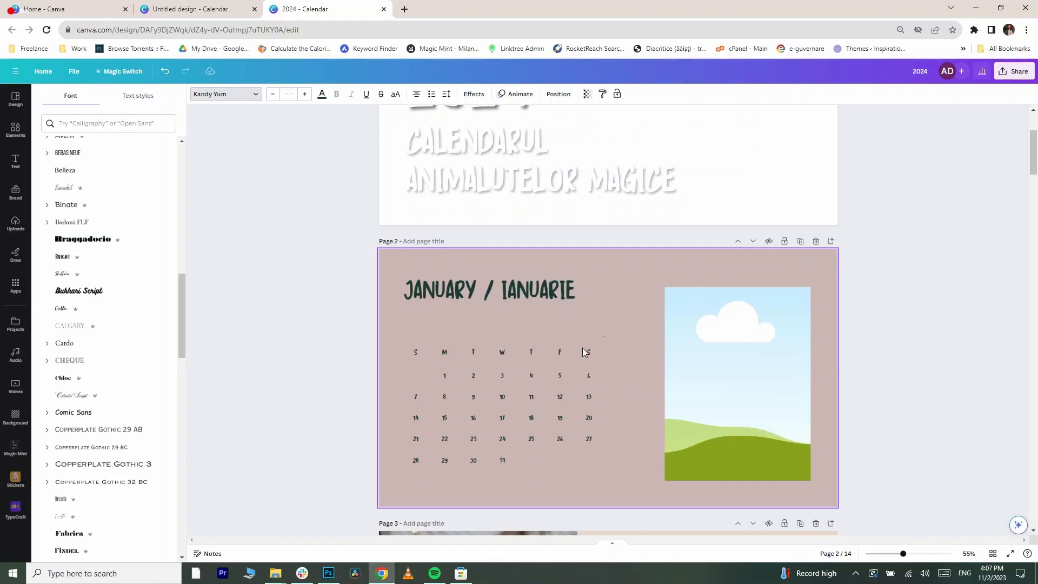
- Move the January date grid up closer to its title
{"action": "left_click", "coordinate": [566, 315]}
{"action": "scroll", "coordinate": [335, 344], "scroll_direction": "up", "scroll_amount": 3}
{"action": "left_click", "coordinate": [274, 366]}
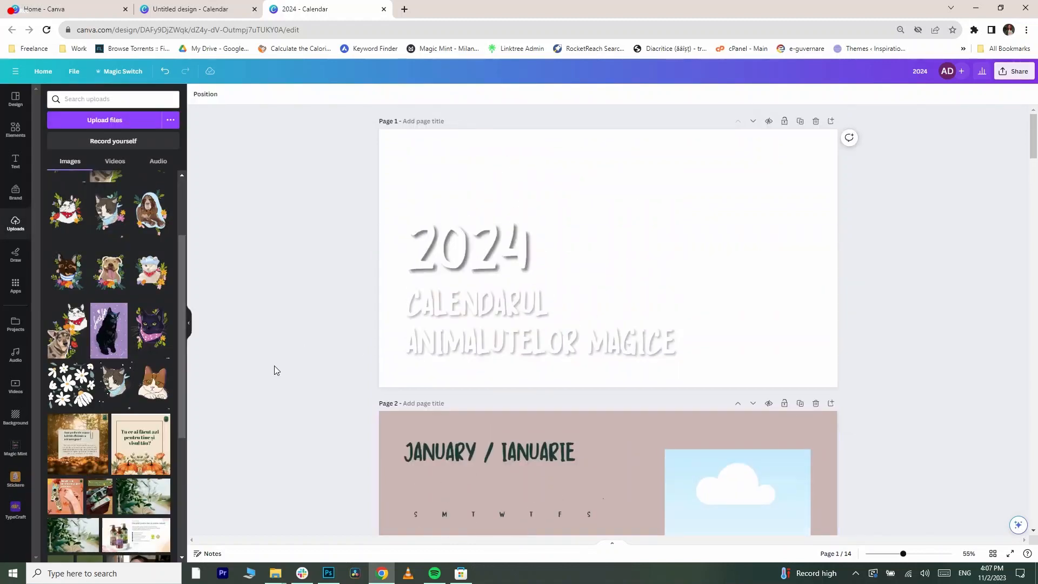
{"action": "scroll", "coordinate": [275, 366], "scroll_direction": "down", "scroll_amount": 4}
{"action": "left_click", "coordinate": [469, 374]}
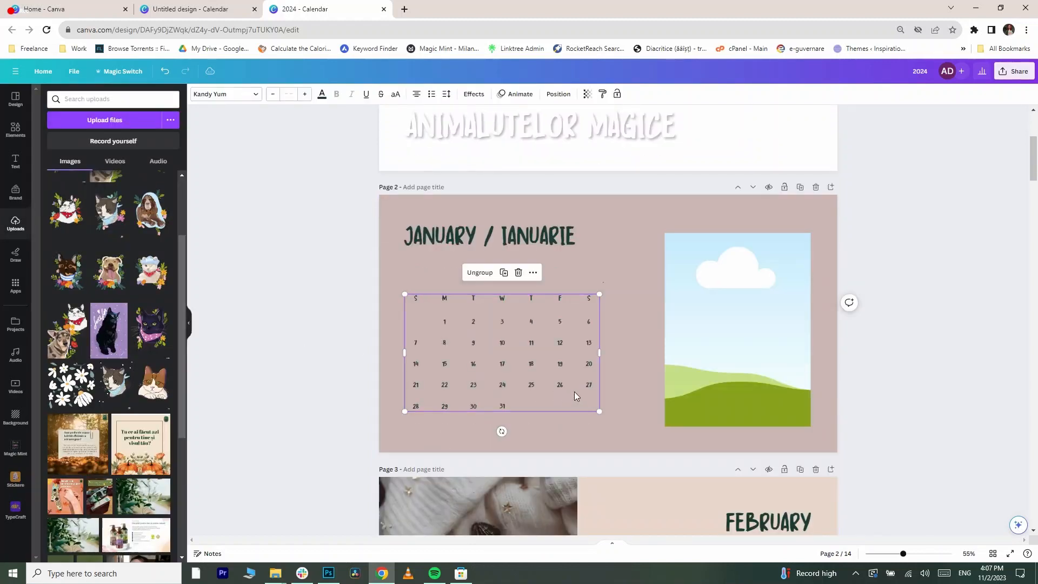
{"action": "left_click_drag", "start_coordinate": [549, 385], "coordinate": [548, 367]}
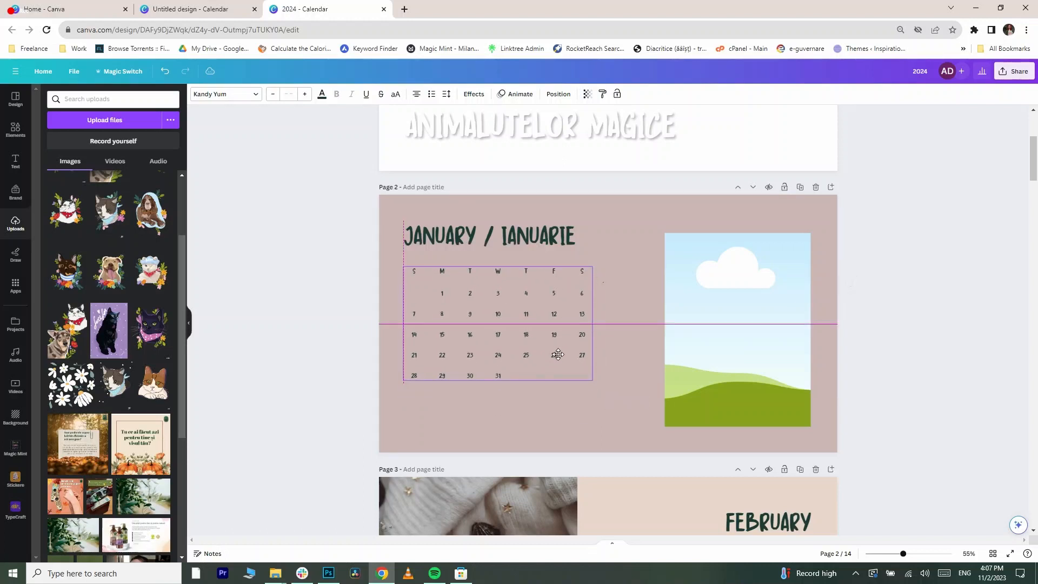
- Group the May page's title and date grid, then move the dates up and shrink them slightly
{"action": "scroll", "coordinate": [555, 333], "scroll_direction": "down", "scroll_amount": 15}
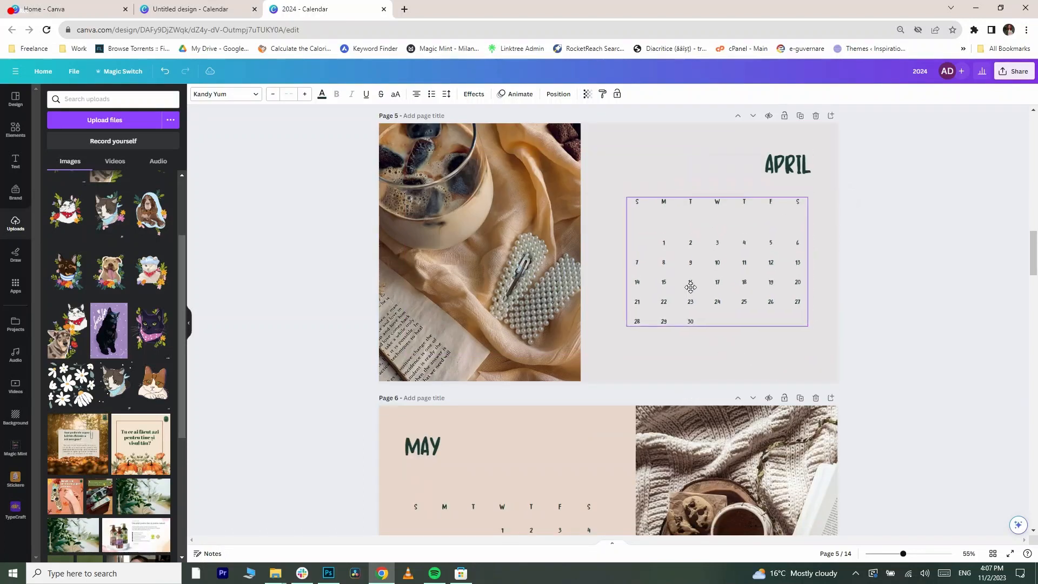
{"action": "left_click_drag", "start_coordinate": [693, 284], "coordinate": [692, 283]}
{"action": "scroll", "coordinate": [692, 284], "scroll_direction": "down", "scroll_amount": 3}
{"action": "left_click_drag", "start_coordinate": [599, 472], "coordinate": [387, 323]}
{"action": "key", "text": "ctrl+g"}
{"action": "left_click_drag", "start_coordinate": [503, 404], "coordinate": [502, 373]}
{"action": "left_click_drag", "start_coordinate": [600, 428], "coordinate": [566, 408]}
- Shrink the June date grid slightly and move it up closer to its title
{"action": "scroll", "coordinate": [574, 403], "scroll_direction": "down", "scroll_amount": 7}
{"action": "left_click_drag", "start_coordinate": [609, 220], "coordinate": [889, 409]}
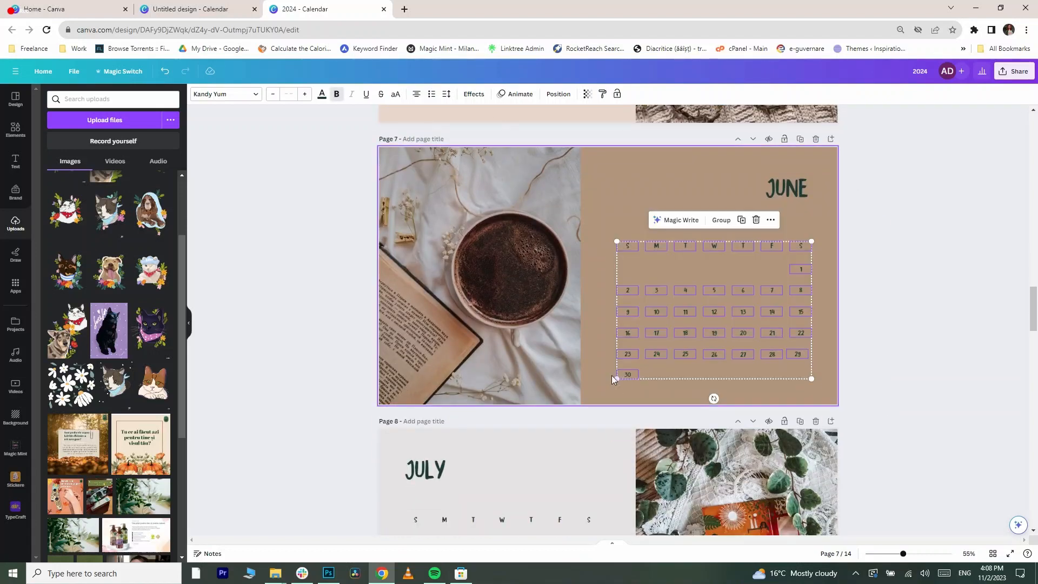
{"action": "left_click_drag", "start_coordinate": [617, 380], "coordinate": [631, 369]}
{"action": "left_click_drag", "start_coordinate": [644, 336], "coordinate": [648, 313]}
- Resize the July date grid and move it up closer to its title
{"action": "scroll", "coordinate": [865, 352], "scroll_direction": "down", "scroll_amount": 4}
{"action": "left_click_drag", "start_coordinate": [603, 451], "coordinate": [582, 415]}
{"action": "left_click_drag", "start_coordinate": [554, 389], "coordinate": [554, 370]}
- Group the August date grid, move it up and adjust its size slightly
{"action": "scroll", "coordinate": [649, 363], "scroll_direction": "down", "scroll_amount": 5}
{"action": "left_click_drag", "start_coordinate": [813, 314], "coordinate": [633, 427]}
{"action": "left_click_drag", "start_coordinate": [648, 409], "coordinate": [649, 382]}
{"action": "scroll", "coordinate": [649, 383], "scroll_direction": "down", "scroll_amount": 4}
{"action": "scroll", "coordinate": [649, 383], "scroll_direction": "up", "scroll_amount": 12}
{"action": "scroll", "coordinate": [648, 387], "scroll_direction": "down", "scroll_amount": 7}
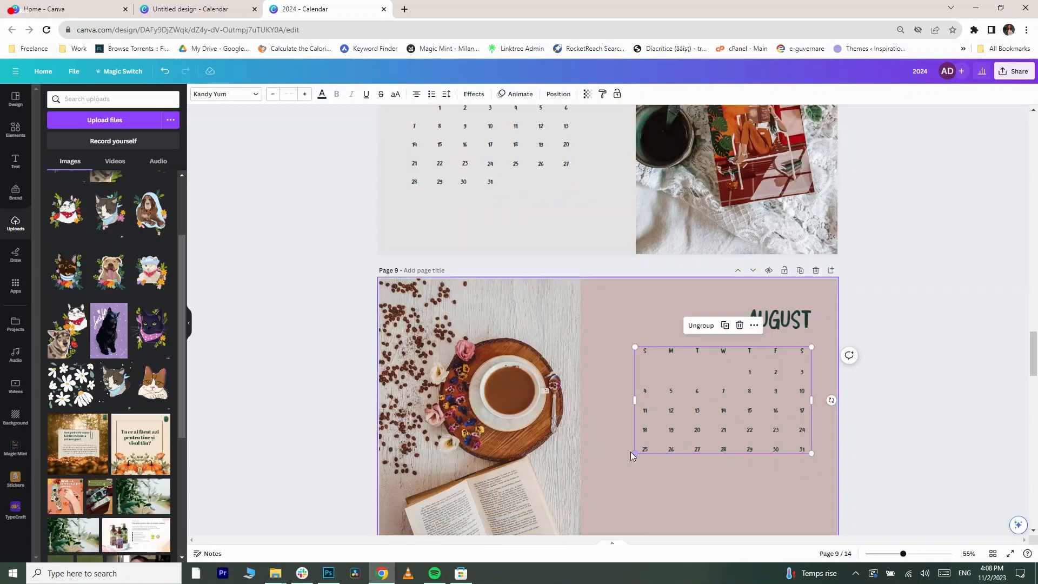
{"action": "left_click_drag", "start_coordinate": [633, 451], "coordinate": [626, 456]}
- Group the September date grid, shrink it slightly and move it up
{"action": "scroll", "coordinate": [616, 433], "scroll_direction": "down", "scroll_amount": 7}
{"action": "left_click_drag", "start_coordinate": [603, 397], "coordinate": [396, 268]}
{"action": "left_click_drag", "start_coordinate": [598, 427], "coordinate": [401, 269]}
{"action": "key", "text": "ctrl+g"}
{"action": "left_click_drag", "start_coordinate": [599, 408], "coordinate": [584, 397]}
{"action": "left_click_drag", "start_coordinate": [565, 360], "coordinate": [565, 338]}
- Group the October date grid and move it up closer to its title
{"action": "scroll", "coordinate": [568, 330], "scroll_direction": "down", "scroll_amount": 7}
{"action": "left_click_drag", "start_coordinate": [812, 163], "coordinate": [562, 341]}
{"action": "key", "text": "ctrl+g"}
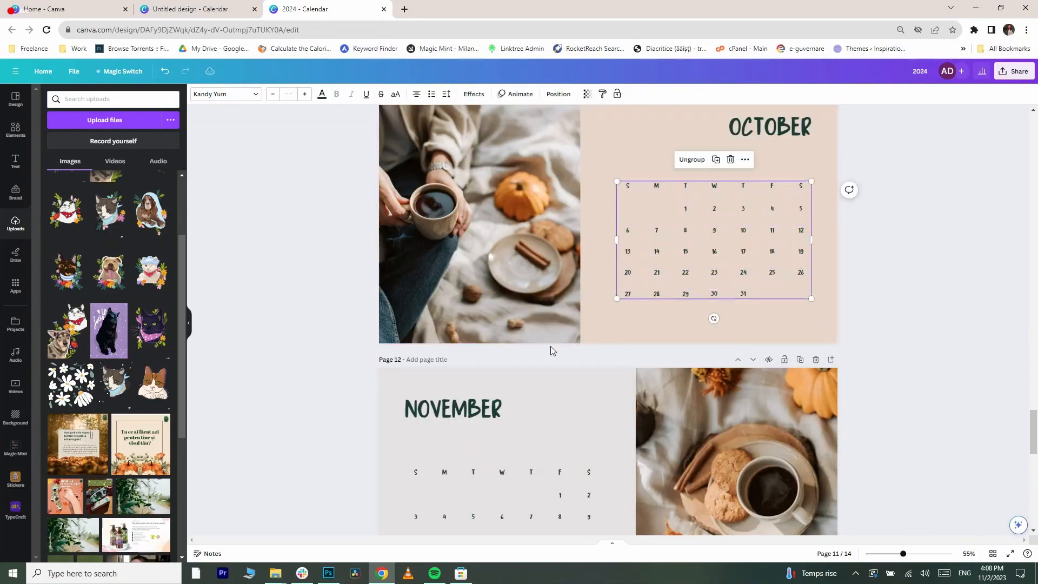
{"action": "left_click_drag", "start_coordinate": [631, 293], "coordinate": [631, 265]}
- Group the November date grid, shrink it slightly and move it up
{"action": "scroll", "coordinate": [556, 346], "scroll_direction": "down", "scroll_amount": 5}
{"action": "left_click_drag", "start_coordinate": [600, 337], "coordinate": [373, 195]}
{"action": "key", "text": "ctrl+g"}
{"action": "left_click_drag", "start_coordinate": [599, 315], "coordinate": [591, 310]}
{"action": "mouse_move", "coordinate": [574, 285]}
{"action": "left_mouse_down"}
{"action": "mouse_move", "coordinate": [573, 255]}
{"action": "mouse_move", "coordinate": [586, 276]}
{"action": "left_mouse_up"}
- Group the December date grid, shrink it slightly and move it up
{"action": "scroll", "coordinate": [611, 298], "scroll_direction": "down", "scroll_amount": 4}
{"action": "left_click_drag", "start_coordinate": [599, 240], "coordinate": [816, 393]}
{"action": "key", "text": "ctrl+g"}
{"action": "left_click_drag", "start_coordinate": [619, 387], "coordinate": [631, 378]}
{"action": "left_click_drag", "start_coordinate": [660, 373], "coordinate": [660, 353]}
{"action": "left_click", "coordinate": [862, 357]}
- Search the elements for a line and add a straight line below the January date grid
{"action": "scroll", "coordinate": [862, 357], "scroll_direction": "up", "scroll_amount": 20}
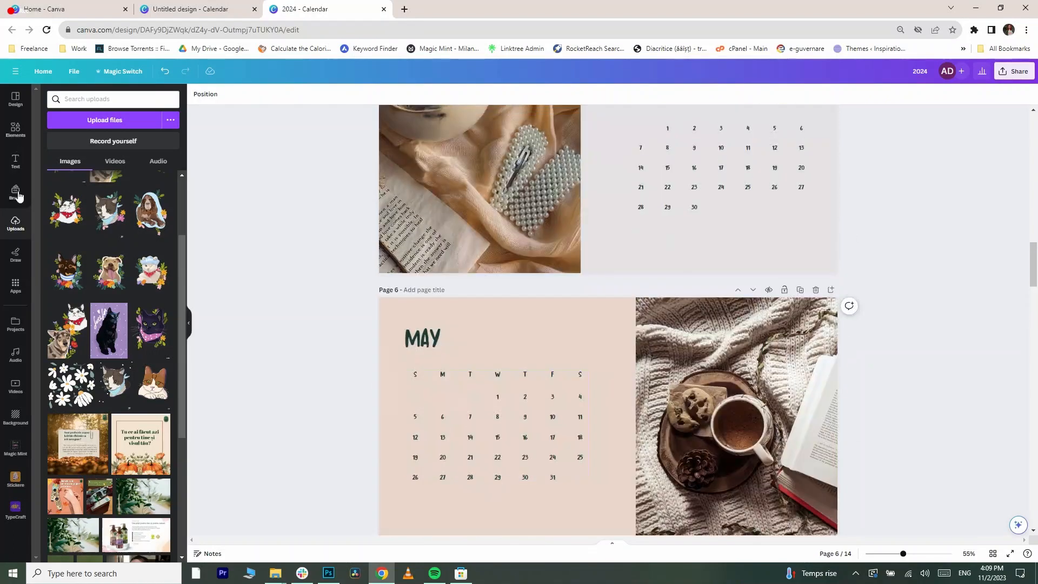
{"action": "left_click", "coordinate": [16, 130]}
{"action": "type", "text": "line"}
{"action": "key", "text": "Return"}
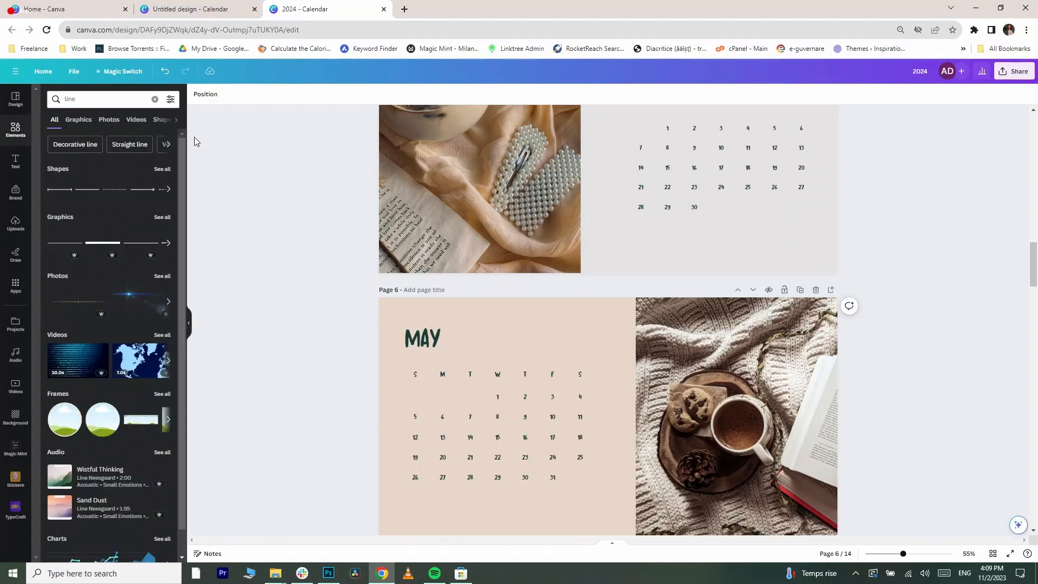
{"action": "scroll", "coordinate": [194, 138], "scroll_direction": "up", "scroll_amount": 10}
{"action": "scroll", "coordinate": [555, 377], "scroll_direction": "up", "scroll_amount": 7}
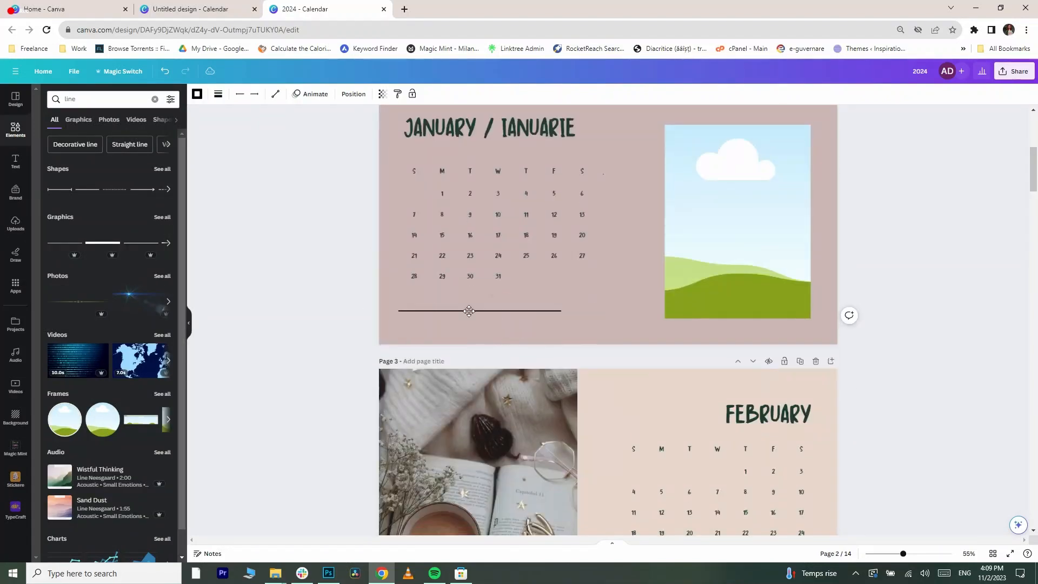
{"action": "left_click_drag", "start_coordinate": [604, 303], "coordinate": [569, 333]}
{"action": "left_click", "coordinate": [486, 281]}
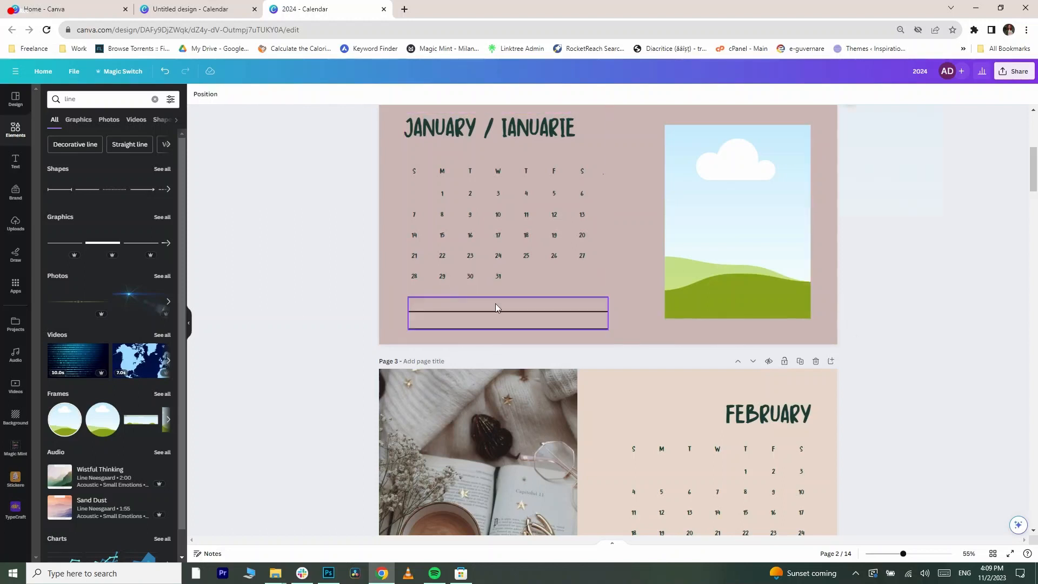
- Set the style and line weight of the note lines below the January date grid
{"action": "scroll", "coordinate": [495, 304], "scroll_direction": "up", "scroll_amount": 5, "text": "ctrl"}
{"action": "left_click", "coordinate": [198, 94]}
{"action": "left_click", "coordinate": [219, 94]}
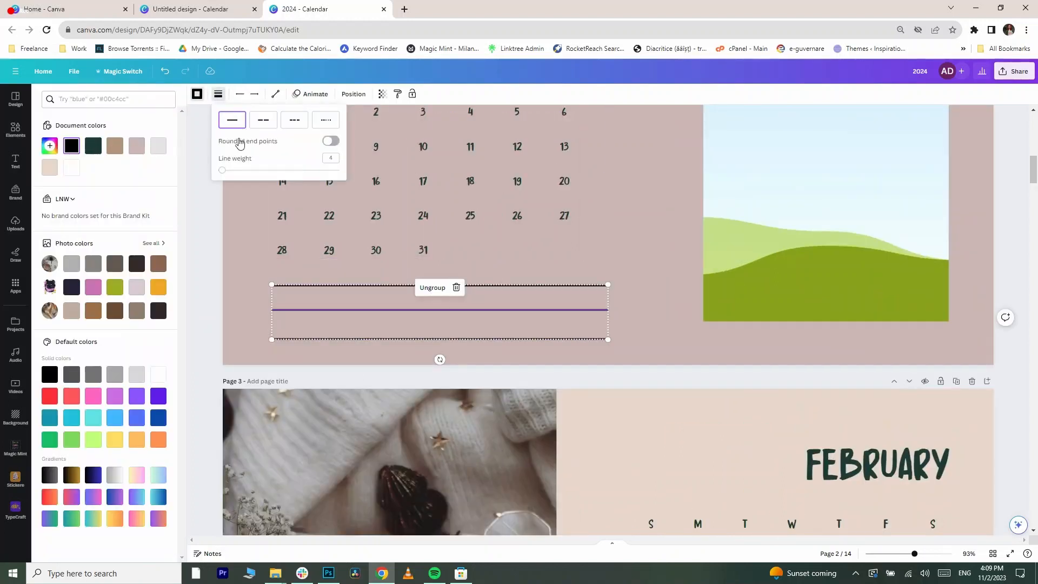
{"action": "left_click", "coordinate": [516, 286]}
{"action": "left_click", "coordinate": [216, 95]}
{"action": "left_click", "coordinate": [339, 158]}
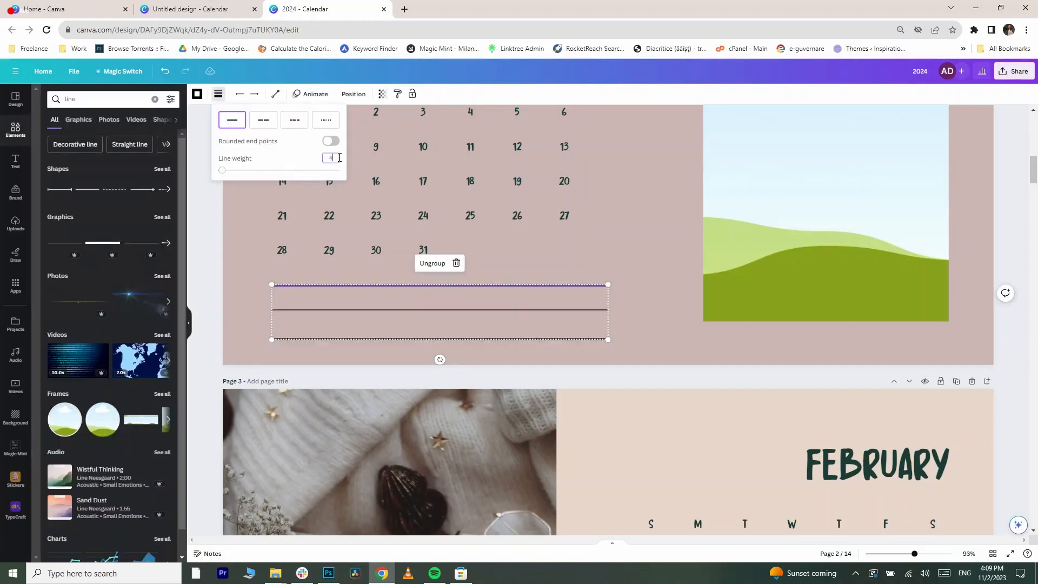
{"action": "key", "text": "Return"}
{"action": "left_click", "coordinate": [395, 334]}
{"action": "double_click", "coordinate": [394, 338]}
{"action": "left_click", "coordinate": [219, 95]}
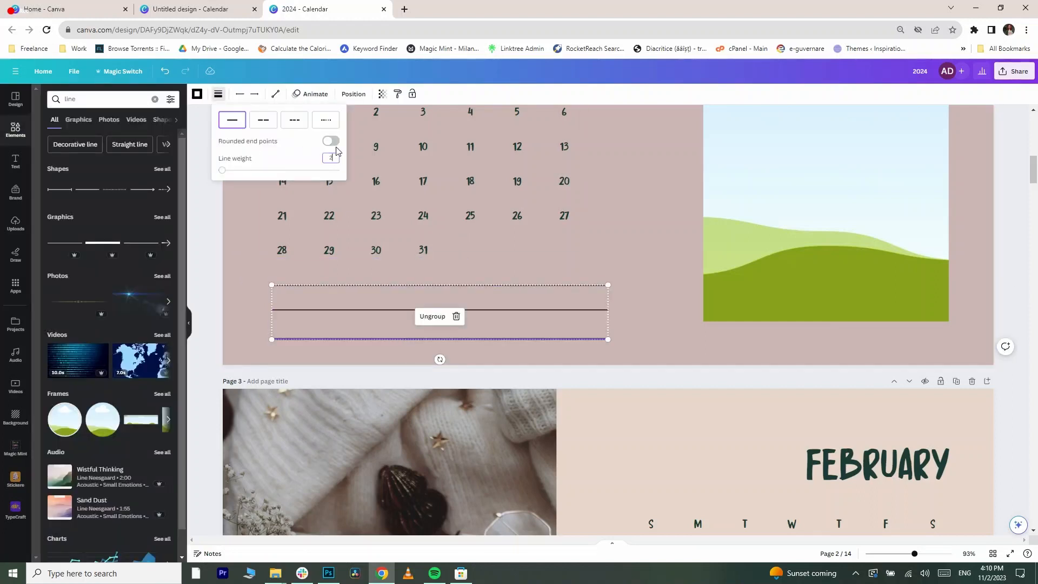
{"action": "key", "text": "Return"}
{"action": "left_click", "coordinate": [614, 314]}
{"action": "scroll", "coordinate": [618, 296], "scroll_direction": "down", "scroll_amount": 2}
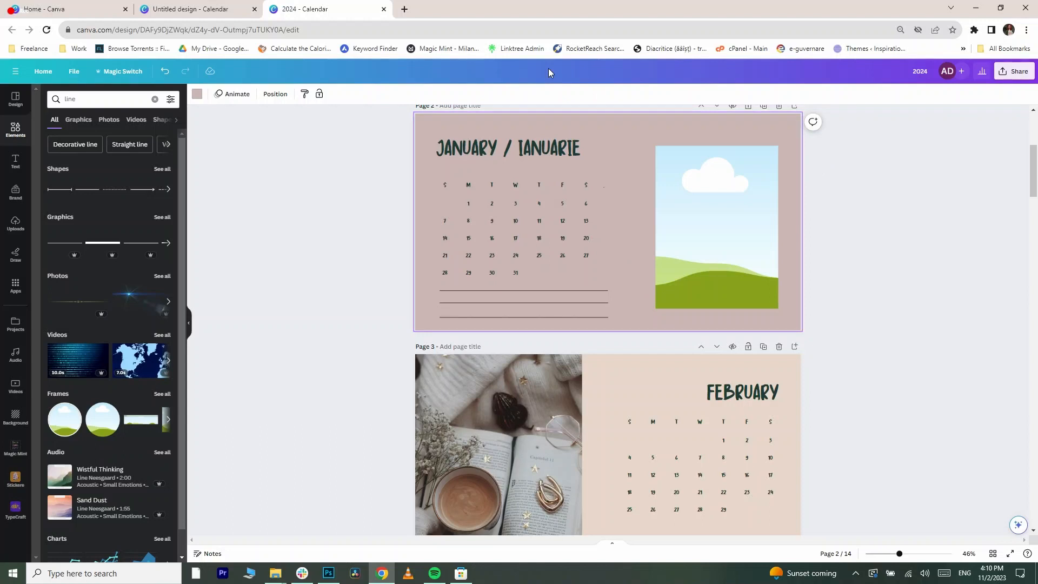
- Move the January date grid up slightly
{"action": "scroll", "coordinate": [549, 69], "scroll_direction": "up", "scroll_amount": 1}
{"action": "scroll", "coordinate": [392, 320], "scroll_direction": "up", "scroll_amount": 1}
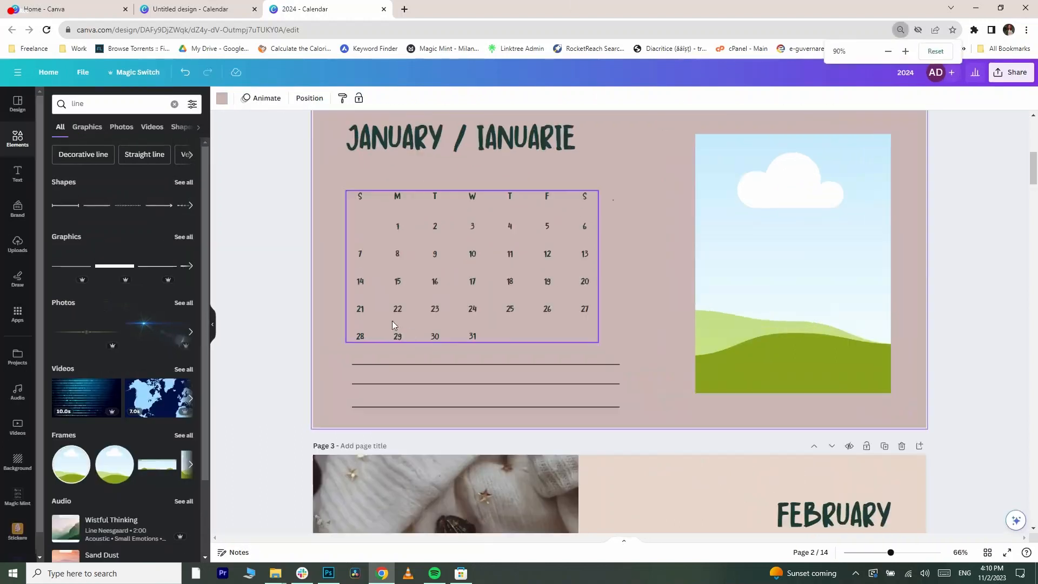
{"action": "left_click_drag", "start_coordinate": [418, 309], "coordinate": [420, 291]}
{"action": "left_click", "coordinate": [476, 364]}
{"action": "key", "text": "Escape"}
- Add a subheading text box above the January note lines reading "Idei/ Notes"
{"action": "left_click", "coordinate": [17, 174]}
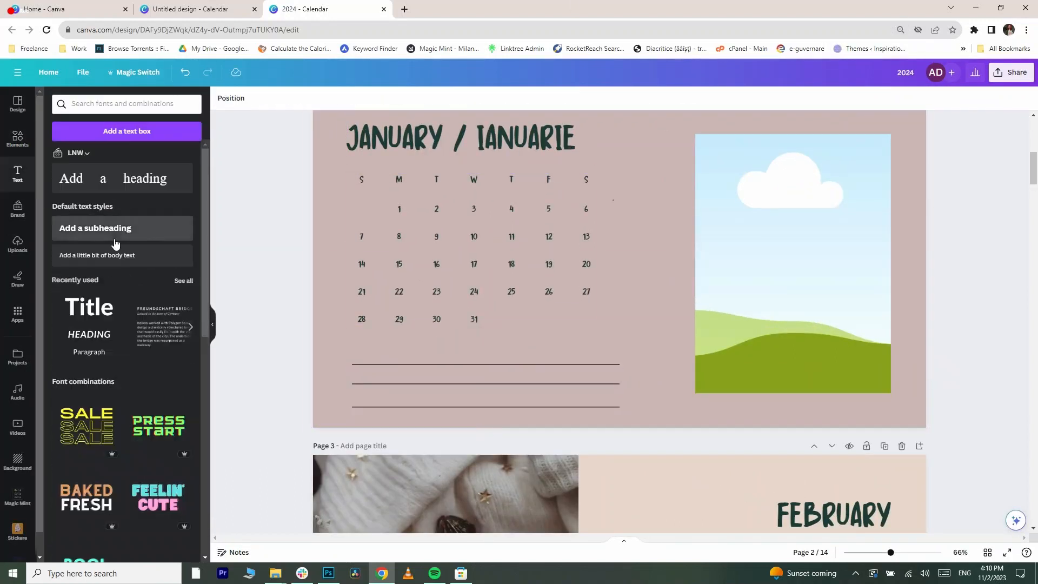
{"action": "left_click_drag", "start_coordinate": [88, 232], "coordinate": [542, 280]}
{"action": "left_click_drag", "start_coordinate": [606, 277], "coordinate": [435, 346]}
{"action": "type", "text": "No"}
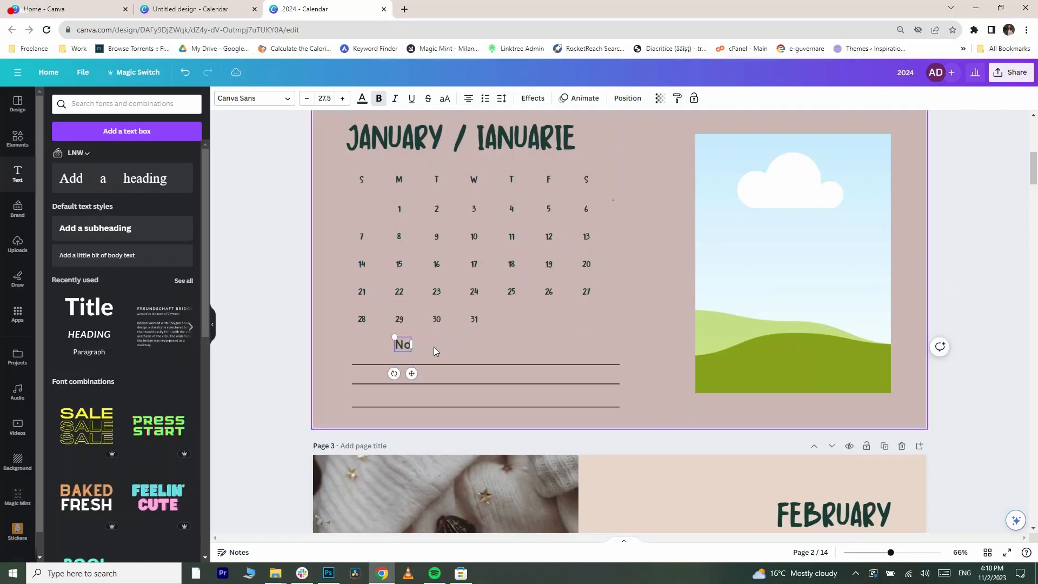
{"action": "type", "text": "tit"}
{"action": "key", "text": "BackSpace"}
{"action": "key", "text": "BackSpace"}
{"action": "key", "text": "BackSpace"}
{"action": "key", "text": "BackSpace"}
{"action": "key", "text": "BackSpace"}
{"action": "type", "text": "Idei/ No"}
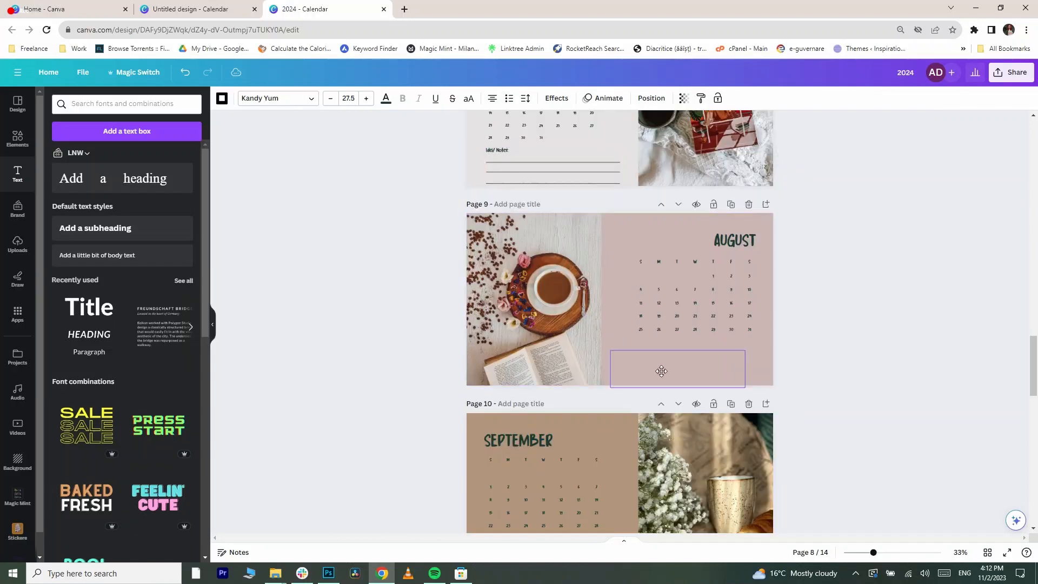
- Paste the notes heading and lines onto the November page and position them below the date grid
{"action": "scroll", "coordinate": [417, 359], "scroll_direction": "down", "scroll_amount": 5}
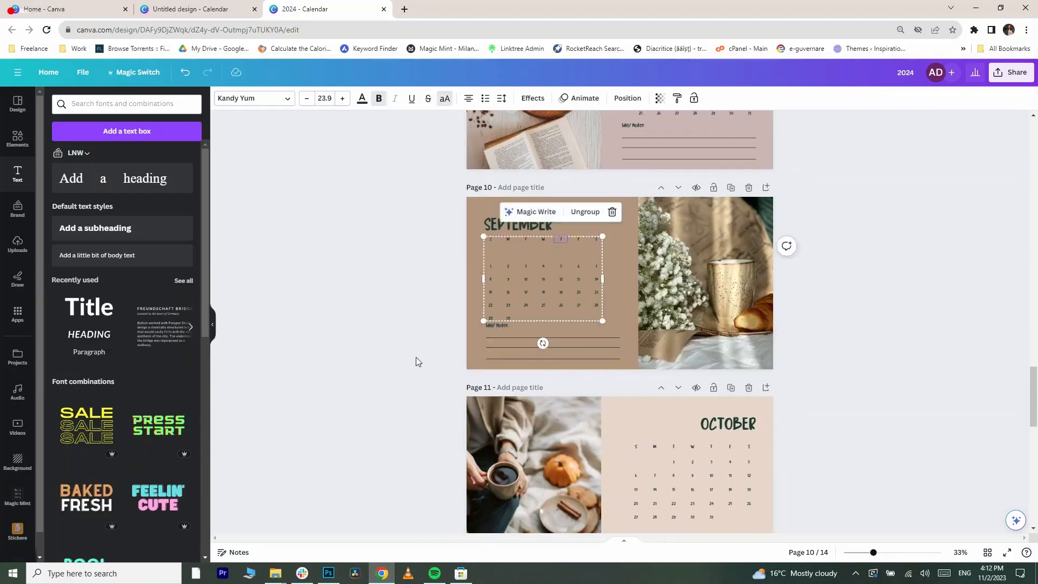
{"action": "left_click_drag", "start_coordinate": [730, 332], "coordinate": [729, 332]}
{"action": "left_click", "coordinate": [897, 315]}
{"action": "scroll", "coordinate": [895, 316], "scroll_direction": "down", "scroll_amount": 3}
{"action": "key", "text": "ctrl+v"}
{"action": "left_click_drag", "start_coordinate": [642, 372], "coordinate": [498, 366]}
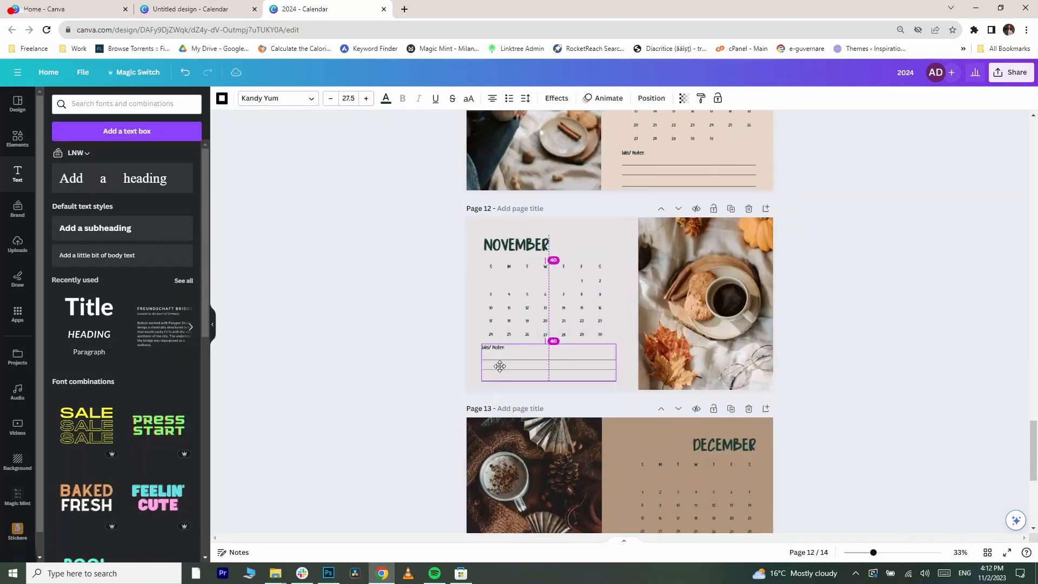
- Paste the notes heading and lines onto the December page and align them
{"action": "scroll", "coordinate": [693, 373], "scroll_direction": "down", "scroll_amount": 3}
{"action": "key", "text": "ctrl+v"}
{"action": "left_click_drag", "start_coordinate": [697, 405], "coordinate": [703, 405]}
{"action": "scroll", "coordinate": [823, 368], "scroll_direction": "up", "scroll_amount": 20}
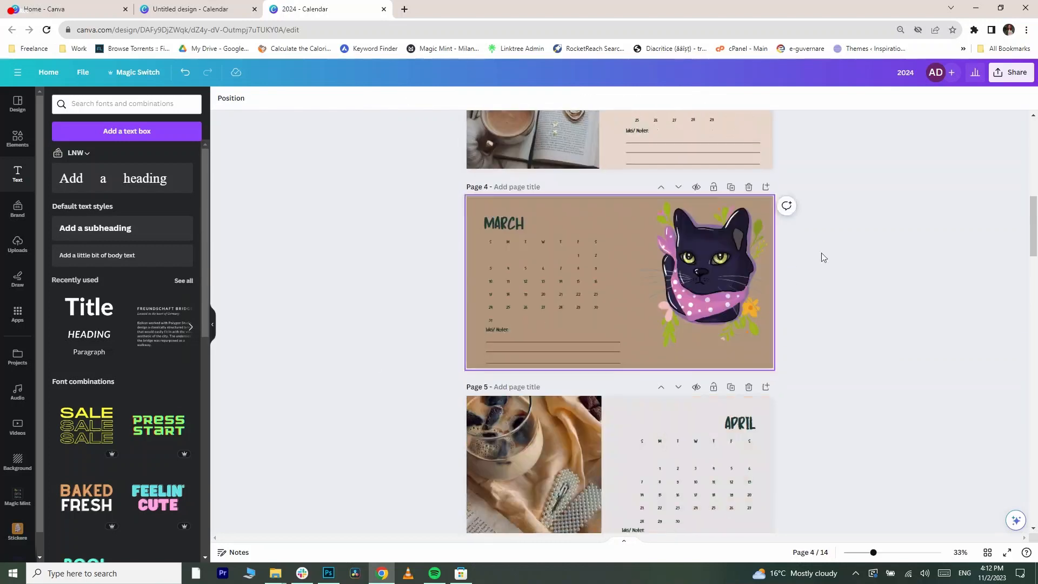
- Switch to Photoshop and save the colour-dot document as "color palette" in the Calendar 2024 folder
{"action": "scroll", "coordinate": [576, 213], "scroll_direction": "up", "scroll_amount": 4}
{"action": "left_click", "coordinate": [622, 449]}
{"action": "left_click", "coordinate": [325, 578]}
{"action": "left_click", "coordinate": [791, 474]}
{"action": "left_click", "coordinate": [30, 8]}
{"action": "left_click", "coordinate": [51, 130]}
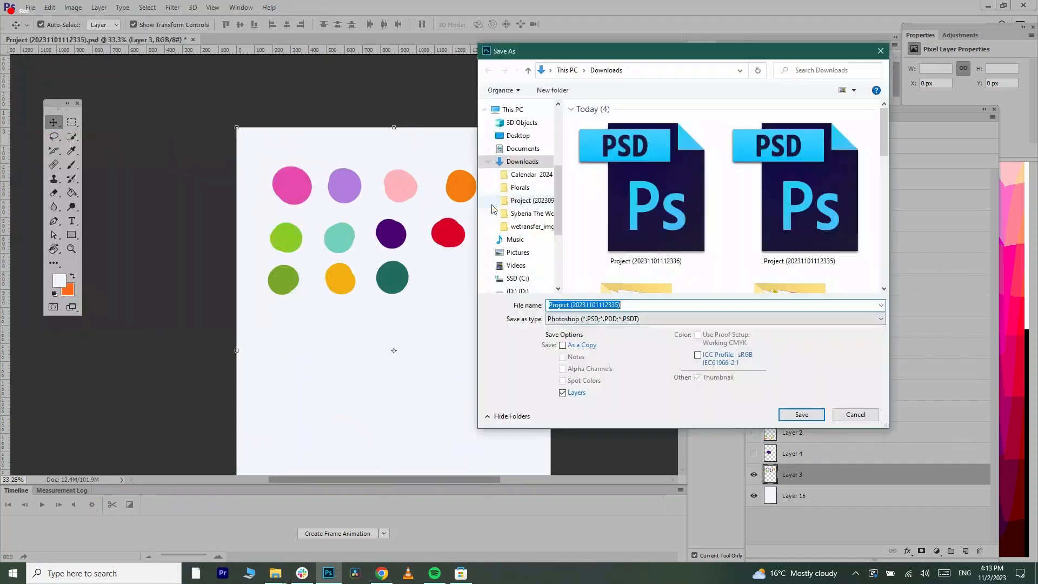
{"action": "left_click", "coordinate": [622, 319]}
{"action": "left_click", "coordinate": [609, 468]}
{"action": "left_click", "coordinate": [531, 174]}
{"action": "type", "text": "color palette"}
{"action": "key", "text": "Return"}
{"action": "key", "text": "Return"}
- Import the color palette image from the Calendar 2024 folder into the design
{"action": "left_click", "coordinate": [381, 575]}
{"action": "left_click", "coordinate": [276, 574]}
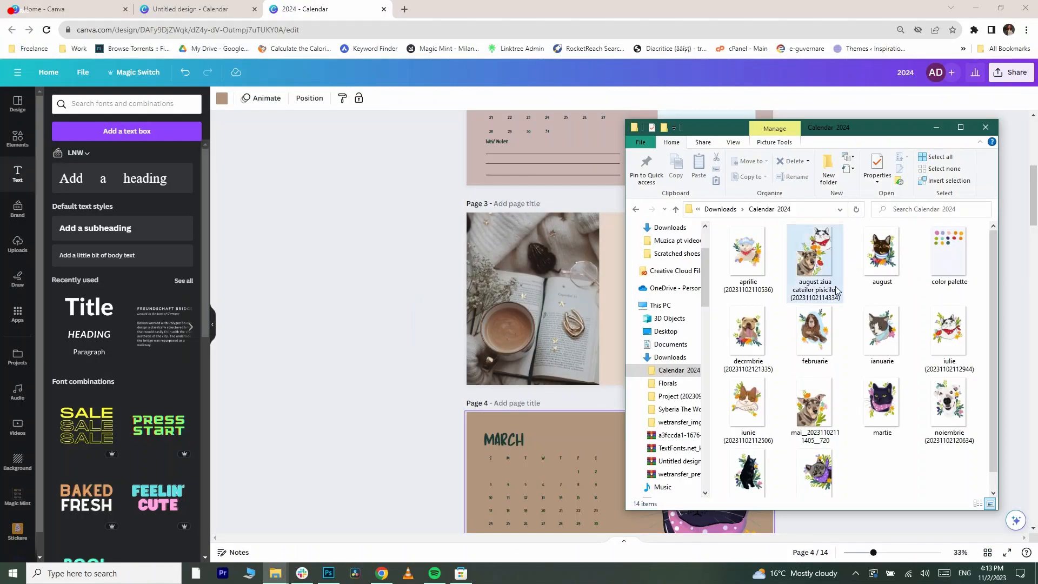
{"action": "left_click_drag", "start_coordinate": [950, 243], "coordinate": [541, 346]}
{"action": "scroll", "coordinate": [600, 346], "scroll_direction": "up", "scroll_amount": 2}
{"action": "left_click", "coordinate": [335, 575]}
{"action": "left_click_drag", "start_coordinate": [600, 410], "coordinate": [635, 251]}
- Browse the page colour options, and move the color palette image onto the cover page
{"action": "left_click", "coordinate": [382, 574]}
{"action": "scroll", "coordinate": [635, 250], "scroll_direction": "up", "scroll_amount": 2}
{"action": "left_click", "coordinate": [635, 251]}
{"action": "left_click", "coordinate": [222, 98]}
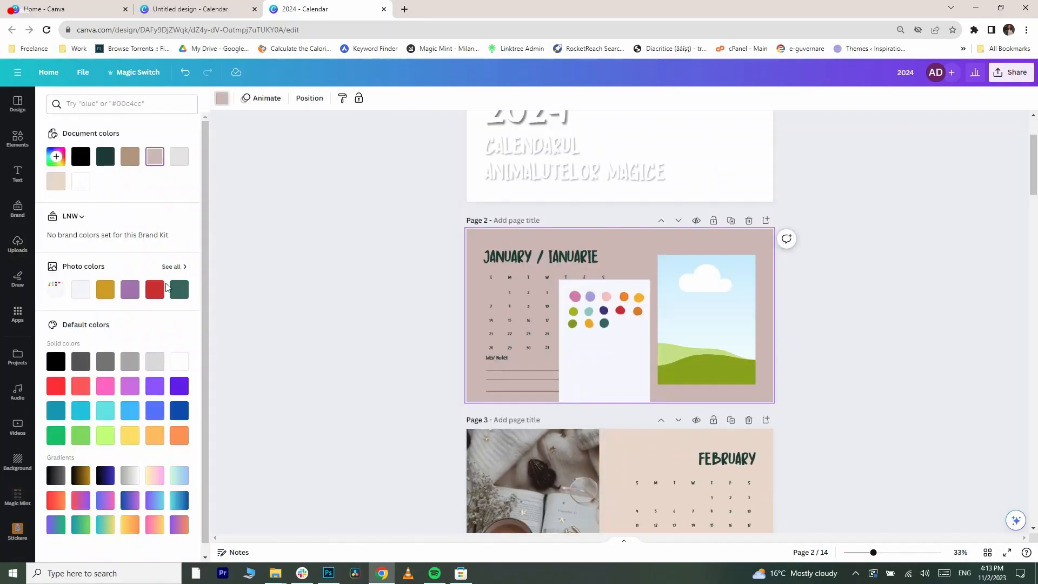
{"action": "scroll", "coordinate": [187, 268], "scroll_direction": "down", "scroll_amount": 2}
{"action": "scroll", "coordinate": [203, 266], "scroll_direction": "up", "scroll_amount": 2}
{"action": "left_click", "coordinate": [174, 266]}
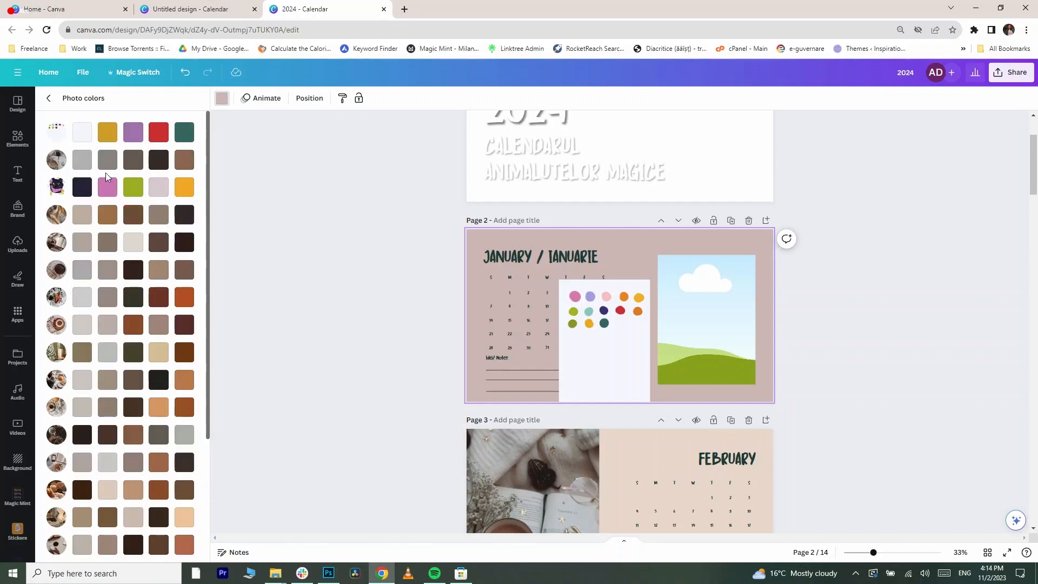
{"action": "scroll", "coordinate": [744, 358], "scroll_direction": "up", "scroll_amount": 2}
{"action": "left_click_drag", "start_coordinate": [605, 449], "coordinate": [652, 242]}
- Delete the February photo and replace it with the spaniel illustration from the uploads
{"action": "left_click", "coordinate": [276, 574]}
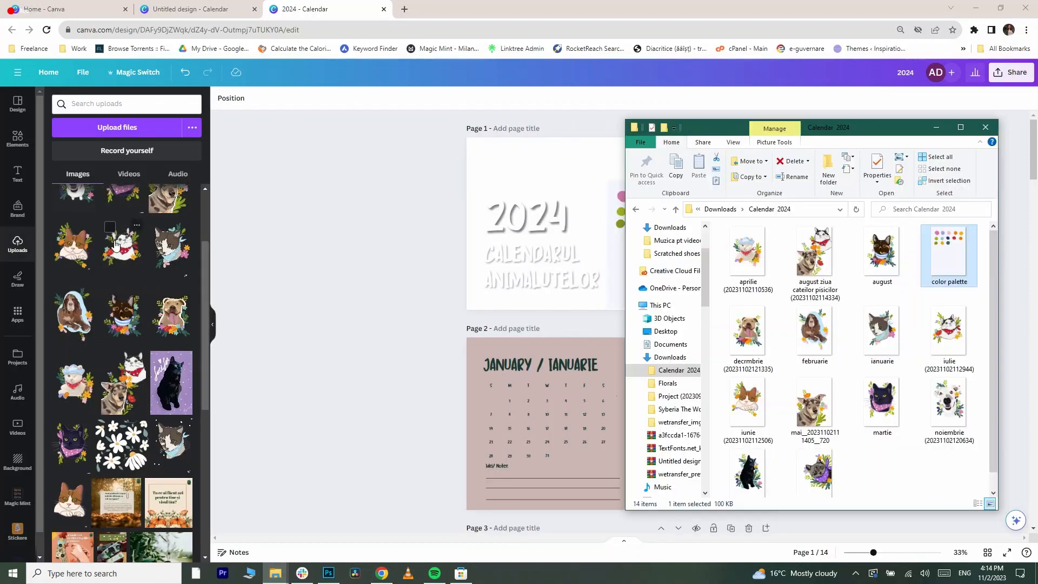
{"action": "left_click", "coordinate": [382, 574]}
{"action": "scroll", "coordinate": [598, 384], "scroll_direction": "down", "scroll_amount": 5}
{"action": "scroll", "coordinate": [597, 387], "scroll_direction": "up", "scroll_amount": 3}
{"action": "scroll", "coordinate": [598, 387], "scroll_direction": "down", "scroll_amount": 3}
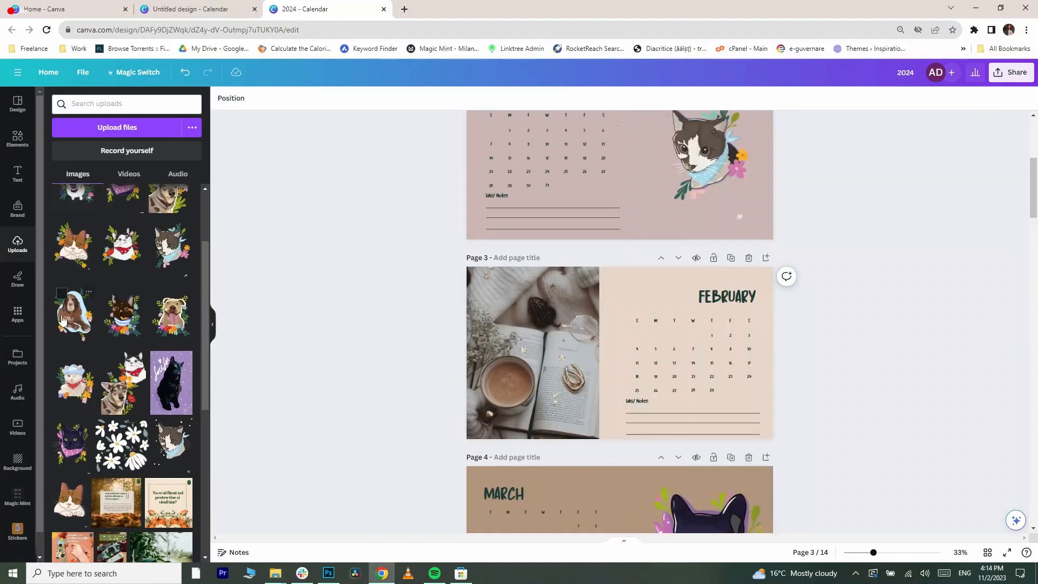
{"action": "scroll", "coordinate": [214, 386], "scroll_direction": "down", "scroll_amount": 6}
{"action": "scroll", "coordinate": [179, 378], "scroll_direction": "up", "scroll_amount": 2}
{"action": "left_click", "coordinate": [276, 574]}
{"action": "left_click", "coordinate": [382, 574]}
{"action": "left_click", "coordinate": [706, 411]}
{"action": "key", "text": "Delete"}
{"action": "left_click_drag", "start_coordinate": [168, 300], "coordinate": [695, 429]}
{"action": "scroll", "coordinate": [320, 390], "scroll_direction": "down", "scroll_amount": 6}
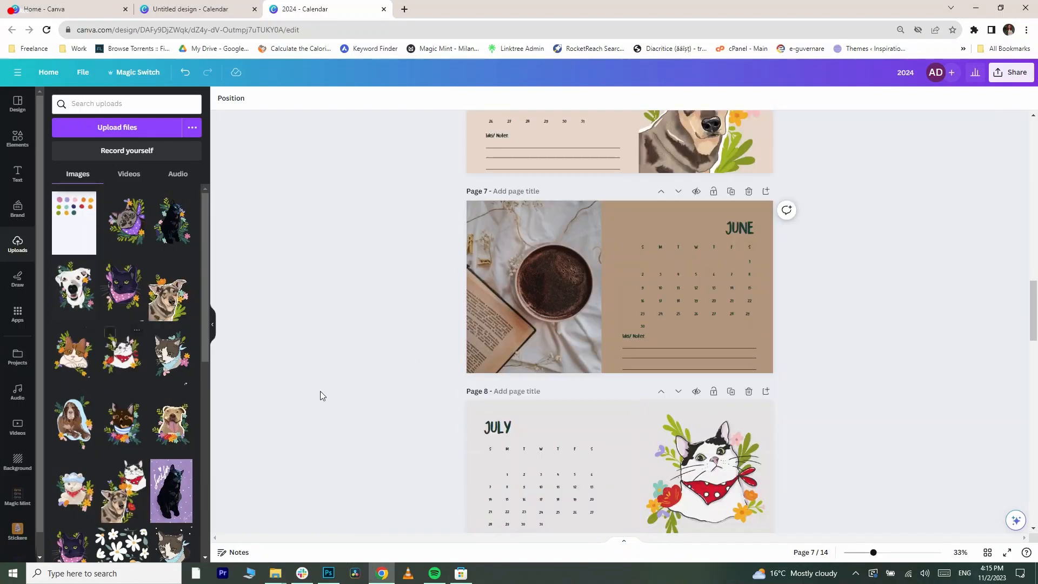
{"action": "left_click", "coordinate": [275, 574]}
{"action": "left_click", "coordinate": [246, 371]}
{"action": "scroll", "coordinate": [482, 355], "scroll_direction": "down", "scroll_amount": 8}
{"action": "scroll", "coordinate": [605, 320], "scroll_direction": "up", "scroll_amount": 20}
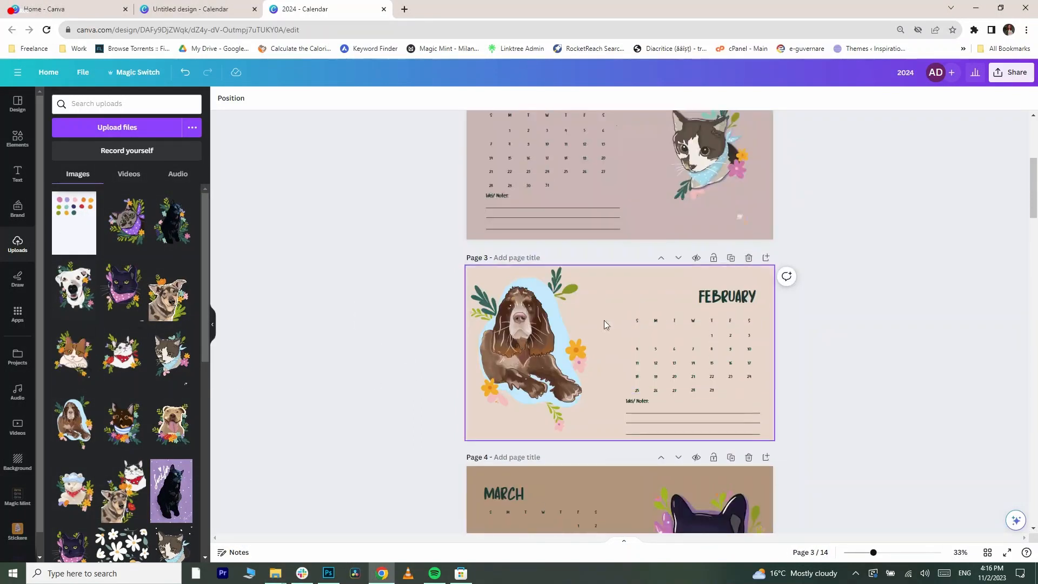
- Resize and reposition the spaniel illustration on the February page
{"action": "left_click", "coordinate": [533, 449]}
{"action": "left_click_drag", "start_coordinate": [600, 382], "coordinate": [610, 371]}
{"action": "scroll", "coordinate": [610, 371], "scroll_direction": "up", "scroll_amount": 2}
{"action": "left_click_drag", "start_coordinate": [610, 297], "coordinate": [587, 289]}
{"action": "left_click", "coordinate": [357, 346]}
{"action": "scroll", "coordinate": [475, 389], "scroll_direction": "down", "scroll_amount": 3}
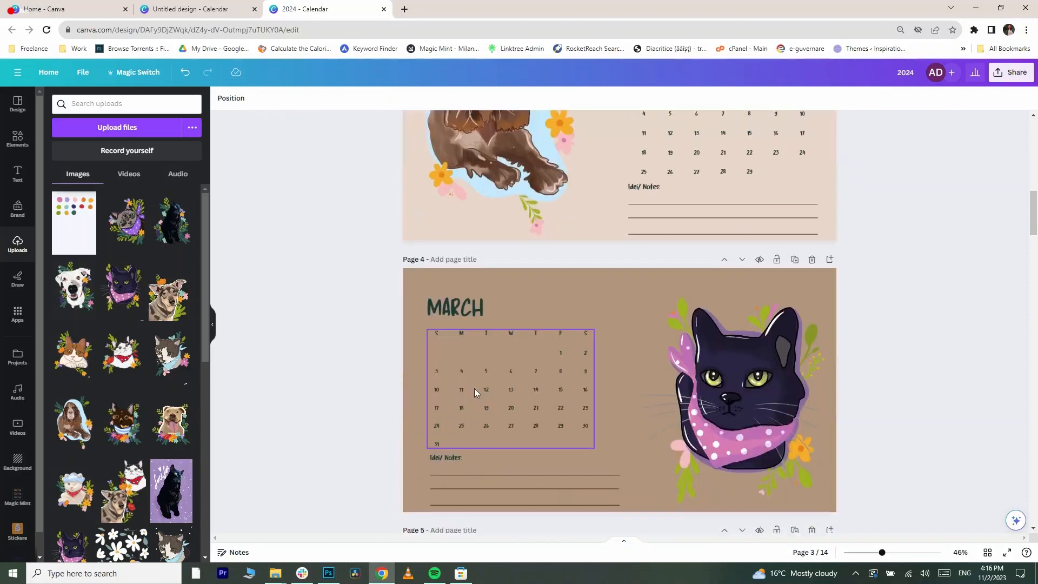
- Resize and reposition the black cat illustration on the March page
{"action": "scroll", "coordinate": [715, 361], "scroll_direction": "up", "scroll_amount": 13}
{"action": "scroll", "coordinate": [715, 356], "scroll_direction": "down", "scroll_amount": 1}
{"action": "left_click_drag", "start_coordinate": [681, 271], "coordinate": [735, 276]}
{"action": "left_click", "coordinate": [665, 292]}
{"action": "left_click_drag", "start_coordinate": [703, 244], "coordinate": [676, 210]}
{"action": "left_click", "coordinate": [638, 381]}
- Recolour the January page background by sampling the palette's teal dot with the eyedropper
{"action": "left_click", "coordinate": [222, 98]}
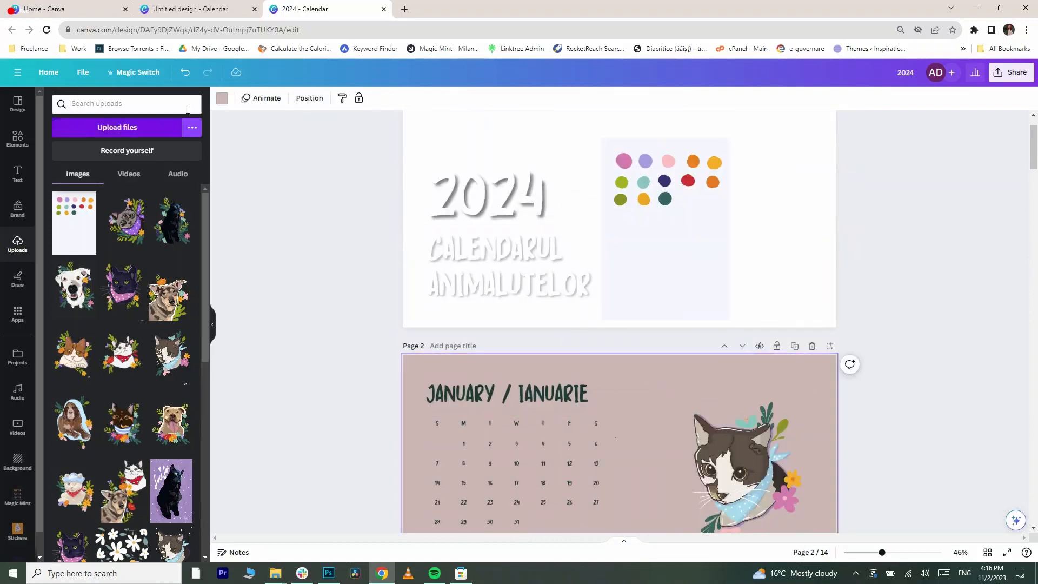
{"action": "left_click", "coordinate": [57, 156]}
{"action": "left_click", "coordinate": [180, 279]}
{"action": "left_click", "coordinate": [624, 160]}
{"action": "left_click", "coordinate": [181, 279]}
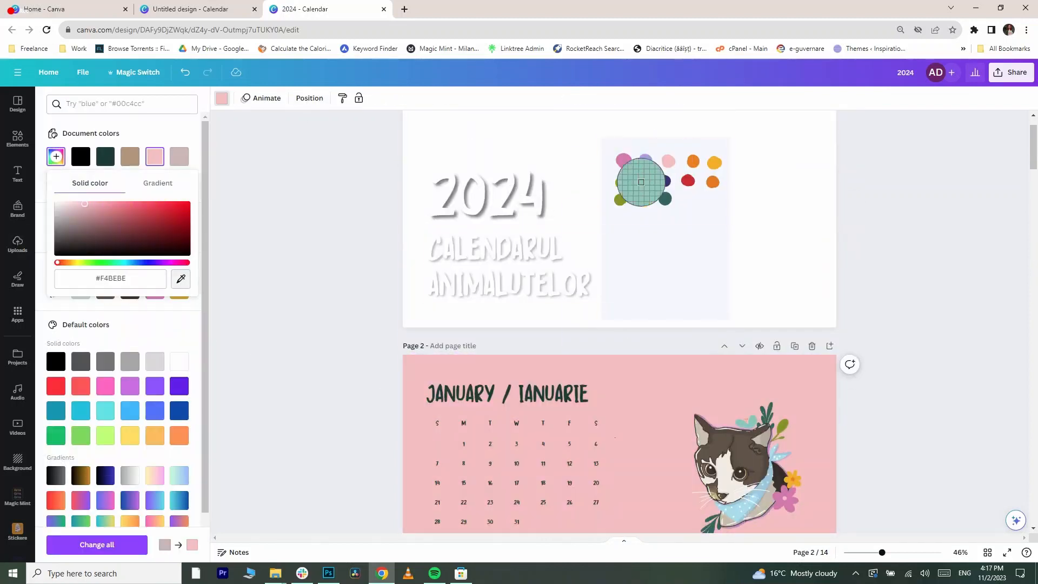
{"action": "left_click", "coordinate": [643, 182]}
- Sample the palette's teal dot again with the eyedropper to set the January page background
{"action": "scroll", "coordinate": [467, 356], "scroll_direction": "down", "scroll_amount": 2}
{"action": "scroll", "coordinate": [466, 357], "scroll_direction": "up", "scroll_amount": 3}
{"action": "left_click", "coordinate": [180, 279]}
{"action": "left_click", "coordinate": [645, 218]}
{"action": "left_click", "coordinate": [180, 278]}
{"action": "left_click", "coordinate": [644, 237]}
- Move the colour palette image down onto the February page
{"action": "scroll", "coordinate": [622, 324], "scroll_direction": "down", "scroll_amount": 8}
{"action": "left_click", "coordinate": [616, 308]}
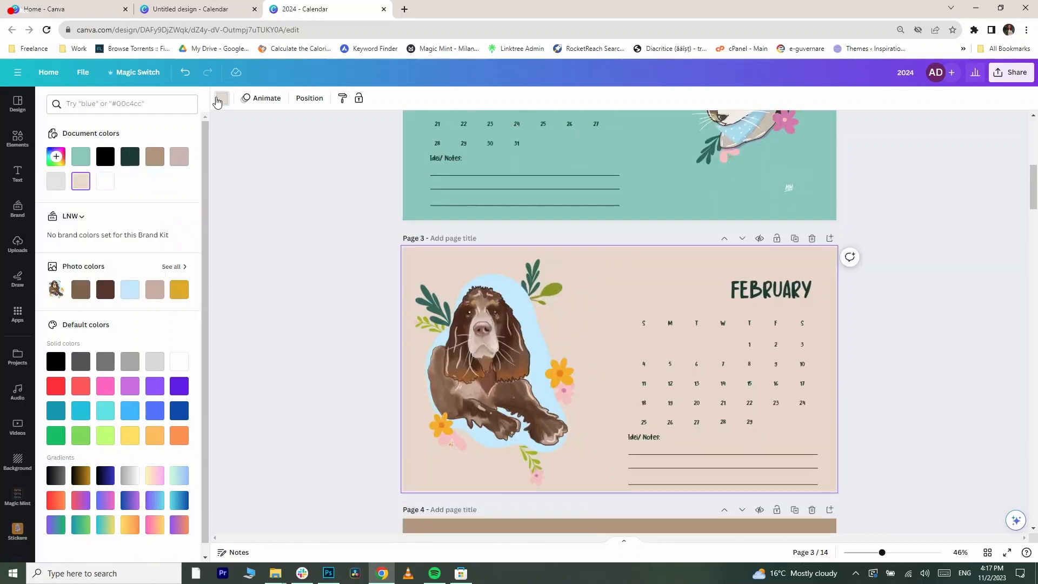
{"action": "scroll", "coordinate": [486, 303], "scroll_direction": "up", "scroll_amount": 6}
{"action": "left_click", "coordinate": [56, 157]}
{"action": "left_click", "coordinate": [181, 278]}
{"action": "left_click", "coordinate": [646, 111]}
{"action": "left_click_drag", "start_coordinate": [674, 150], "coordinate": [697, 273]}
{"action": "scroll", "coordinate": [675, 270], "scroll_direction": "down", "scroll_amount": 7}
{"action": "left_click", "coordinate": [610, 308]}
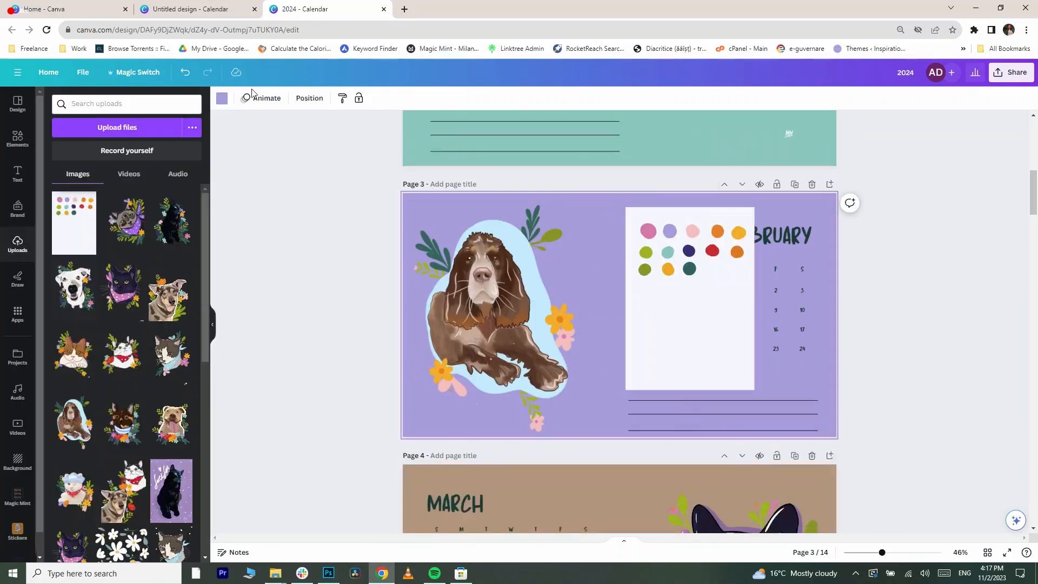
- Recolour the February page background pink by sampling a palette dot with the eyedropper
{"action": "left_click", "coordinate": [222, 98]}
{"action": "left_click", "coordinate": [56, 156]}
{"action": "left_click", "coordinate": [180, 278]}
{"action": "left_click", "coordinate": [648, 231]}
- Move the palette image onto the March page and start sampling a new background colour for it
{"action": "scroll", "coordinate": [722, 233], "scroll_direction": "down", "scroll_amount": 3}
{"action": "left_click_drag", "start_coordinate": [714, 205], "coordinate": [626, 486]}
{"action": "left_click", "coordinate": [514, 346]}
{"action": "left_click", "coordinate": [222, 98]}
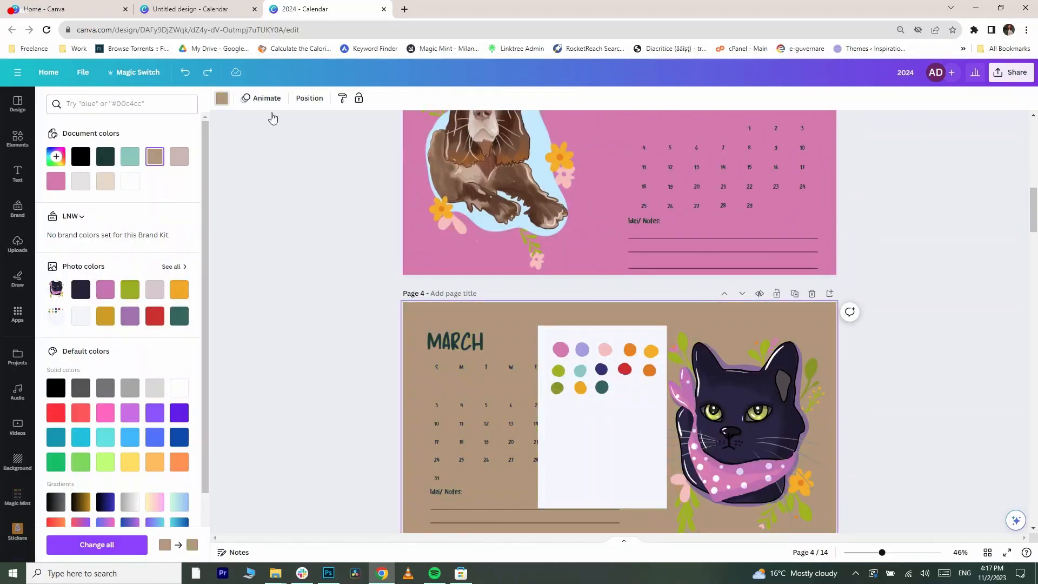
{"action": "left_click", "coordinate": [56, 156]}
{"action": "left_click", "coordinate": [181, 278]}
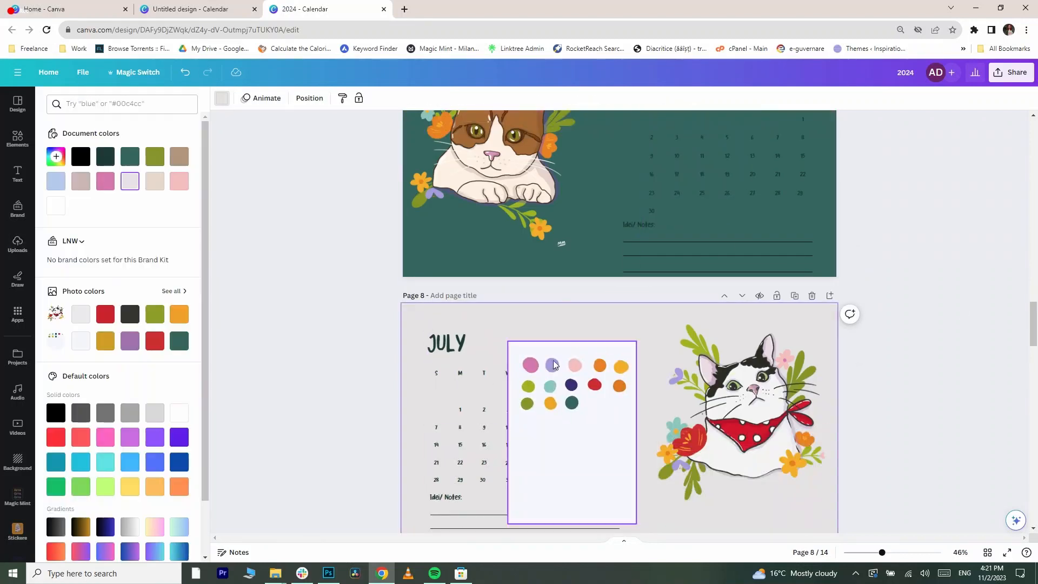
- Try several palette colours on the July page background with the eyedropper, ending with the light pink dot
{"action": "left_click", "coordinate": [56, 157]}
{"action": "left_click", "coordinate": [180, 278]}
{"action": "left_click", "coordinate": [571, 385]}
{"action": "left_click", "coordinate": [181, 279]}
{"action": "left_click", "coordinate": [550, 403]}
{"action": "left_click", "coordinate": [180, 279]}
{"action": "left_click", "coordinate": [527, 403]}
{"action": "left_click", "coordinate": [180, 279]}
{"action": "left_click", "coordinate": [575, 365]}
{"action": "left_click", "coordinate": [222, 98]}
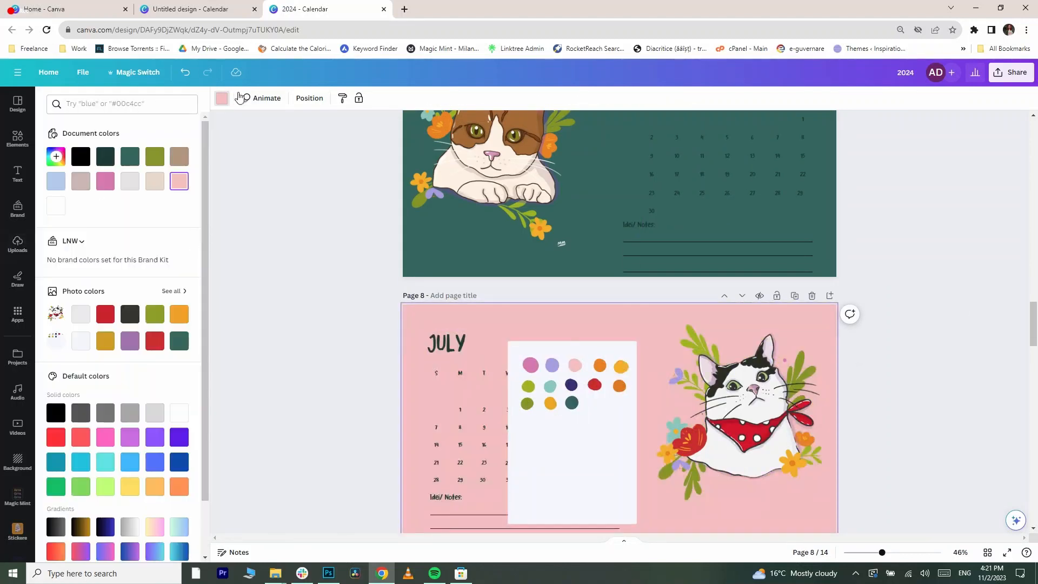
- Recolour the August and September page backgrounds using photo colour swatches
{"action": "left_click", "coordinate": [56, 156]}
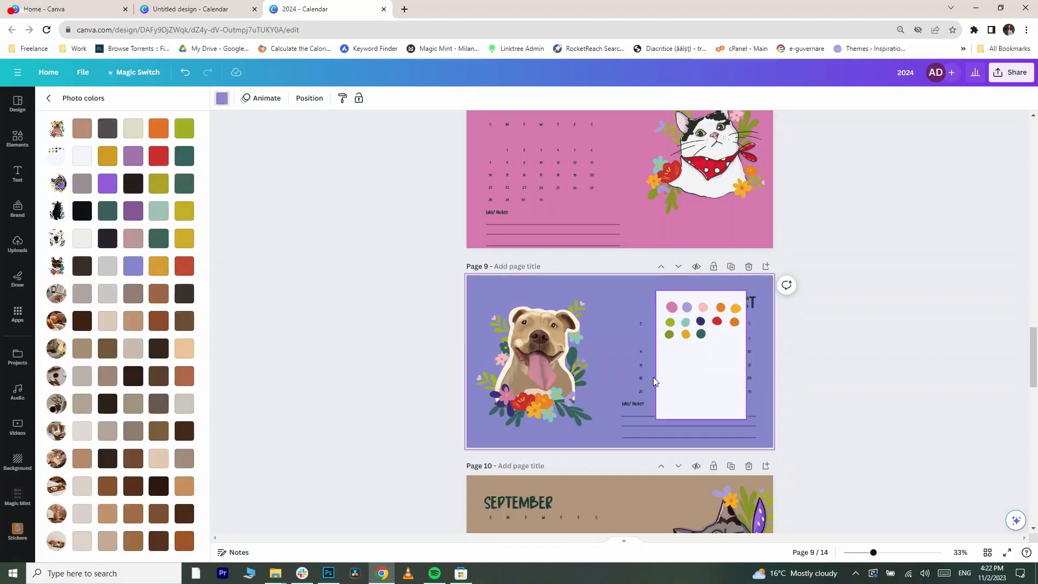
{"action": "left_click", "coordinate": [159, 346]}
{"action": "scroll", "coordinate": [411, 346], "scroll_direction": "down", "scroll_amount": 2}
{"action": "left_click", "coordinate": [184, 208]}
{"action": "left_click", "coordinate": [107, 319]}
- Select the September calendar text block and set its colour to white
{"action": "left_click_drag", "start_coordinate": [451, 270], "coordinate": [630, 427]}
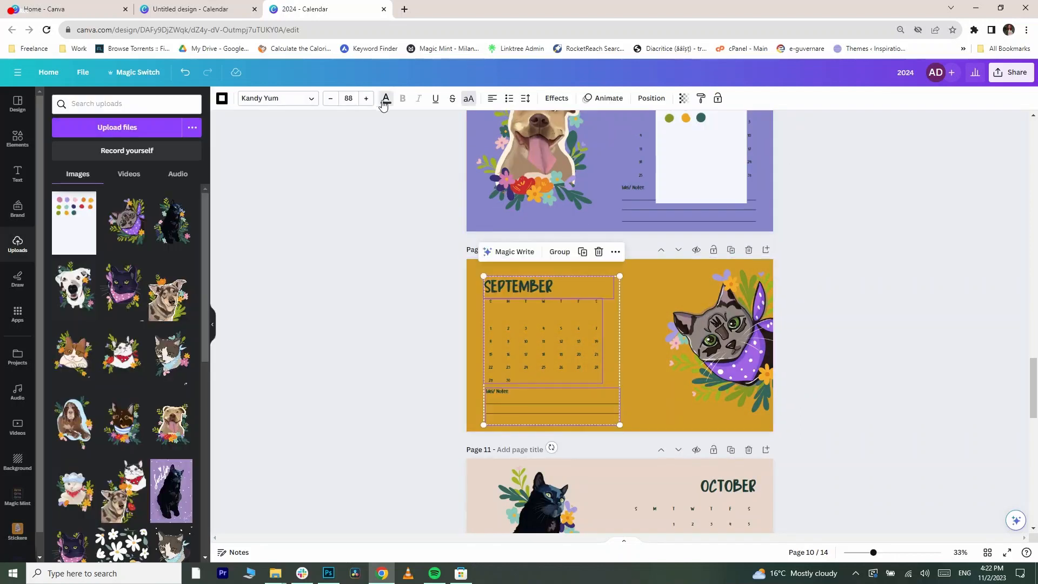
{"action": "left_click", "coordinate": [386, 99]}
{"action": "left_click", "coordinate": [81, 206]}
{"action": "left_click", "coordinate": [552, 404]}
{"action": "left_click", "coordinate": [222, 98]}
{"action": "left_click", "coordinate": [76, 214]}
- Set the October page background to the document's purple
{"action": "scroll", "coordinate": [654, 367], "scroll_direction": "down", "scroll_amount": 4}
{"action": "left_click", "coordinate": [654, 368]}
{"action": "left_click", "coordinate": [222, 99]}
{"action": "left_click", "coordinate": [154, 156]}
{"action": "left_click", "coordinate": [222, 99]}
{"action": "scroll", "coordinate": [820, 235], "scroll_direction": "up", "scroll_amount": 2}
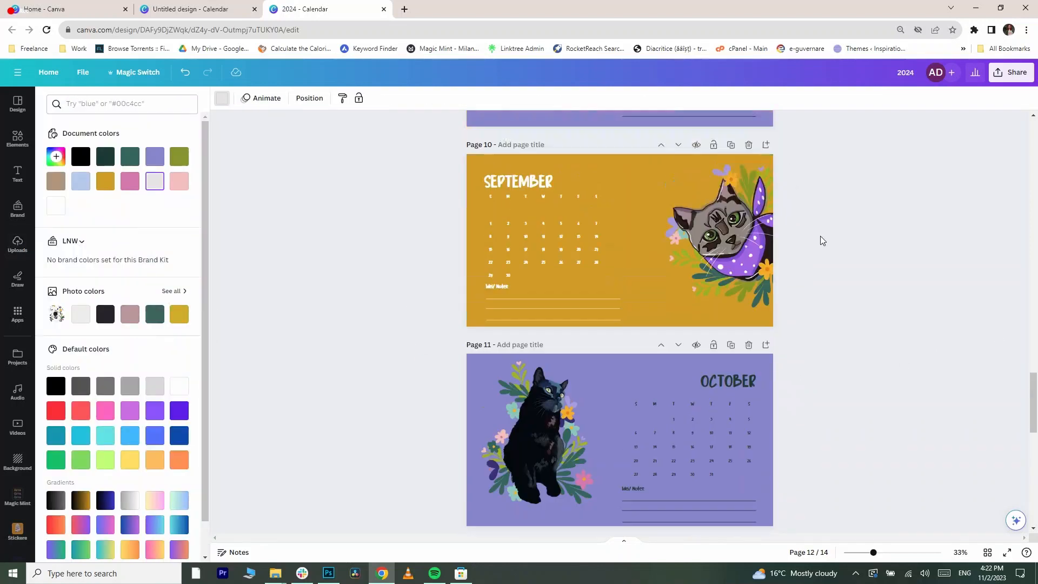
- Recolour the November page background orange by sampling the palette's orange dot
{"action": "left_click", "coordinate": [222, 98]}
{"action": "left_click", "coordinate": [179, 156]}
{"action": "left_click_drag", "start_coordinate": [620, 400], "coordinate": [614, 430]}
{"action": "left_click", "coordinate": [221, 98]}
{"action": "left_click", "coordinate": [56, 156]}
{"action": "left_click", "coordinate": [181, 278]}
{"action": "left_click", "coordinate": [647, 374]}
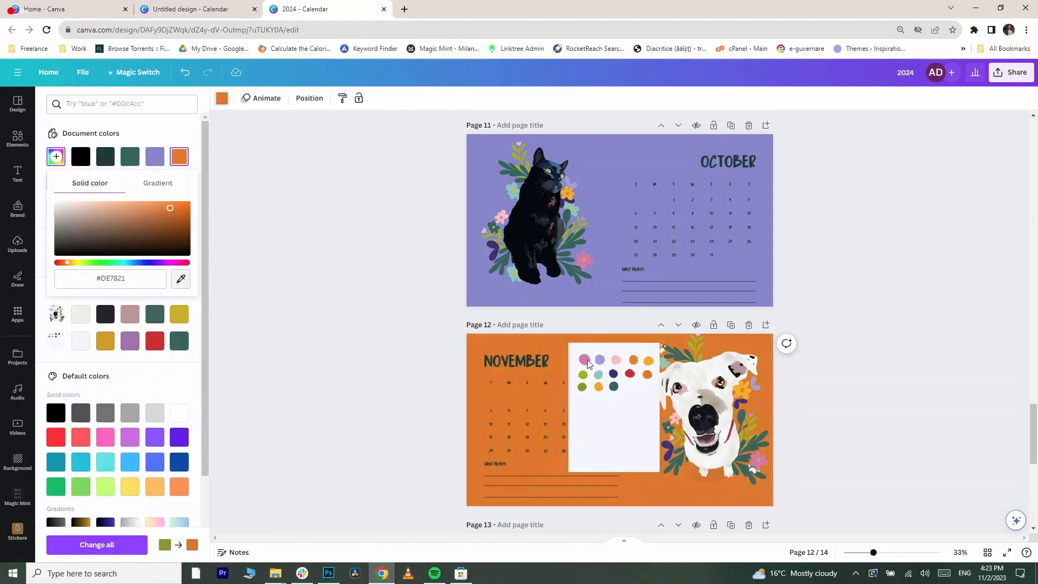
- Recolour the December page background red by sampling the palette's red dot
{"action": "left_click", "coordinate": [583, 387]}
{"action": "scroll", "coordinate": [734, 322], "scroll_direction": "down", "scroll_amount": 1}
{"action": "scroll", "coordinate": [735, 322], "scroll_direction": "down", "scroll_amount": 3}
{"action": "left_click", "coordinate": [734, 325]}
{"action": "left_click", "coordinate": [222, 98]}
{"action": "left_click", "coordinate": [56, 157]}
{"action": "left_click", "coordinate": [181, 278]}
{"action": "left_click", "coordinate": [630, 157]}
- Set the December calendar text block colour to white
{"action": "left_click", "coordinate": [222, 98]}
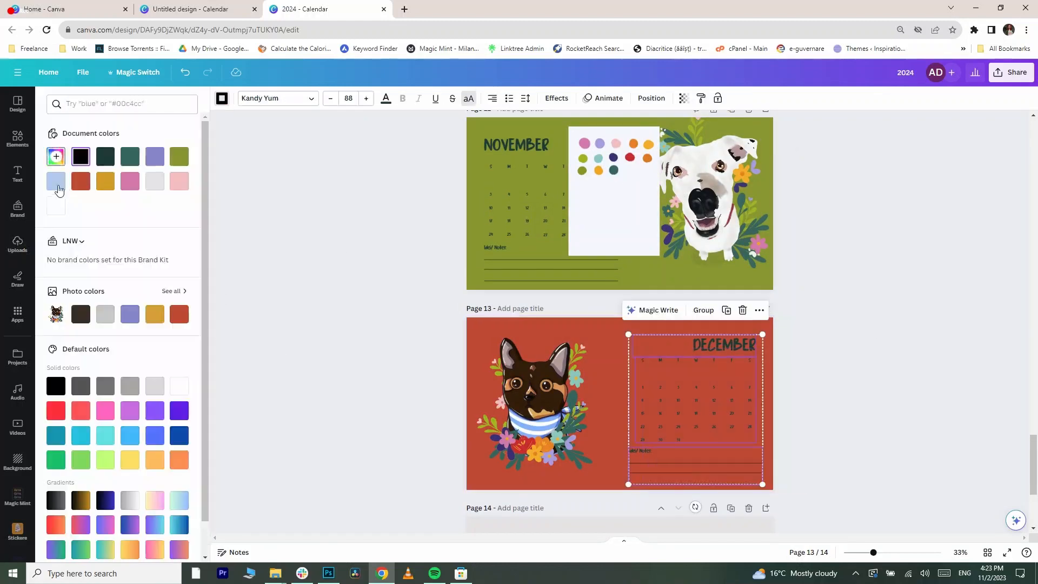
{"action": "left_click", "coordinate": [57, 205]}
{"action": "left_click", "coordinate": [362, 98]}
{"action": "left_click", "coordinate": [55, 205]}
{"action": "left_click", "coordinate": [644, 451]}
{"action": "left_click", "coordinate": [387, 99]}
{"action": "scroll", "coordinate": [744, 341], "scroll_direction": "up", "scroll_amount": 20}
- Recolour the cover page background and set the selected calendar text to white
{"action": "left_click", "coordinate": [586, 179]}
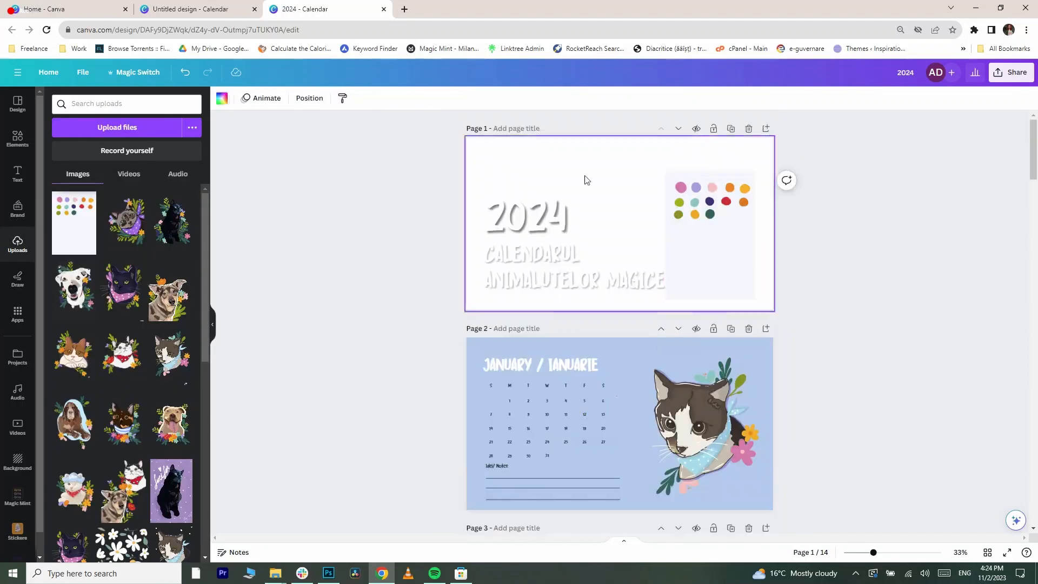
{"action": "left_click", "coordinate": [222, 98]}
{"action": "left_click", "coordinate": [154, 157]}
{"action": "scroll", "coordinate": [712, 253], "scroll_direction": "down", "scroll_amount": 4}
{"action": "left_click", "coordinate": [712, 253]}
{"action": "left_click", "coordinate": [386, 99]}
{"action": "left_click", "coordinate": [57, 207]}
{"action": "scroll", "coordinate": [619, 324], "scroll_direction": "down", "scroll_amount": 5}
{"action": "left_click", "coordinate": [55, 205]}
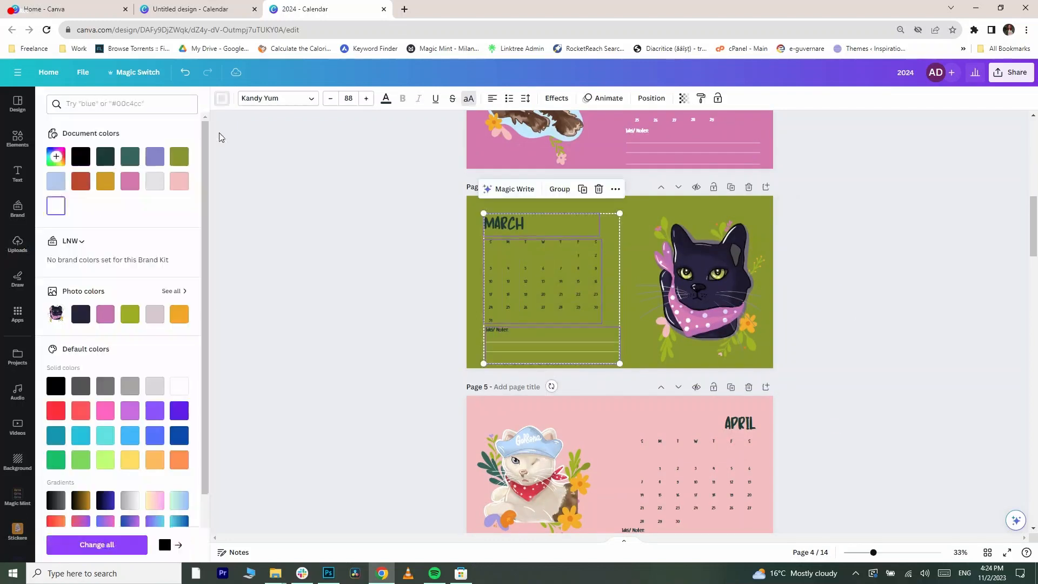
- Scroll through the pages to review the background colours
{"action": "scroll", "coordinate": [619, 324], "scroll_direction": "down", "scroll_amount": 3}
{"action": "left_click", "coordinate": [222, 99]}
{"action": "scroll", "coordinate": [897, 343], "scroll_direction": "down", "scroll_amount": 20}
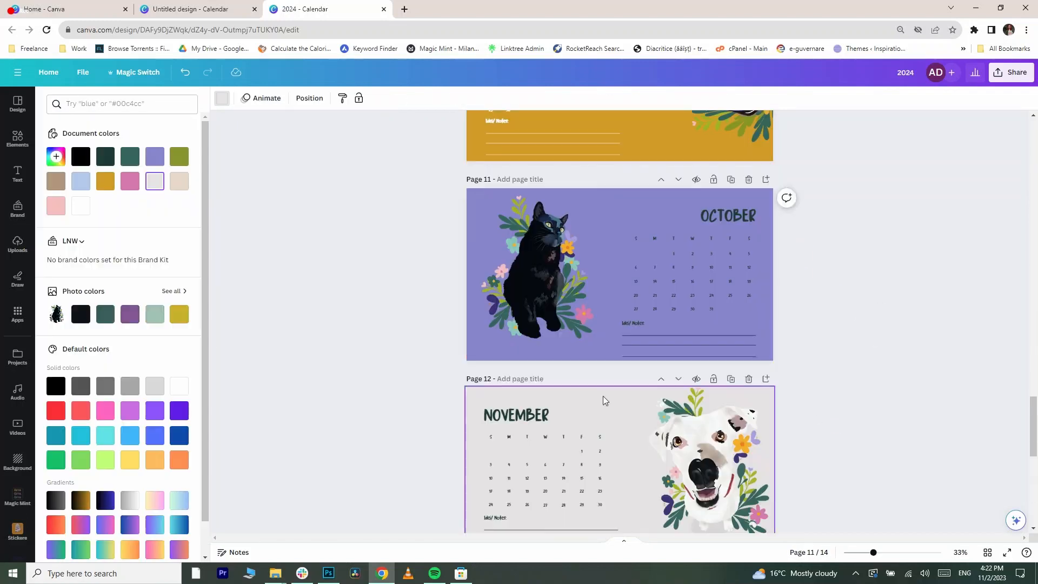
{"action": "left_click", "coordinate": [604, 400]}
{"action": "left_click", "coordinate": [227, 99]}
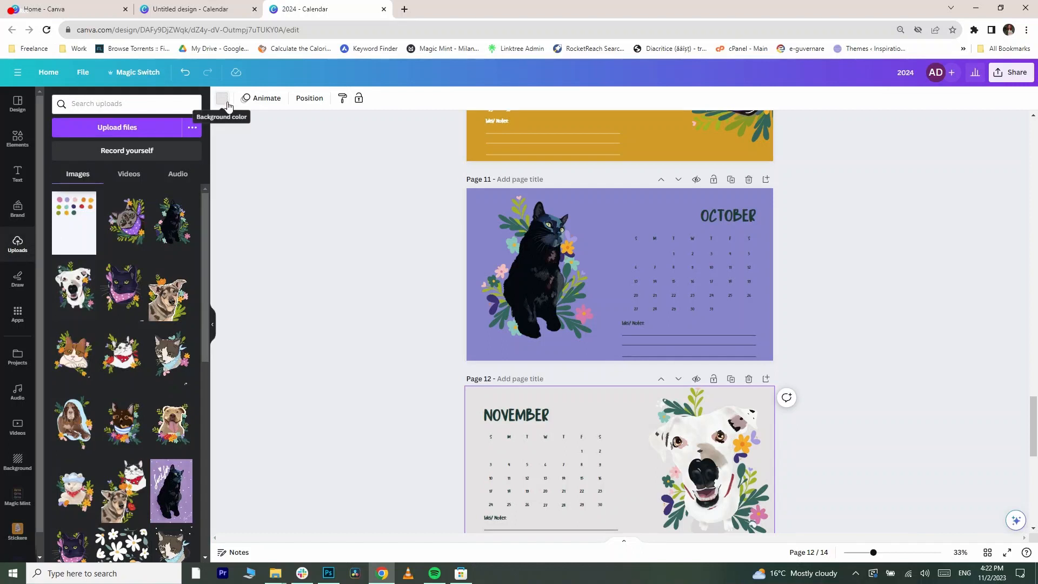
{"action": "left_click", "coordinate": [222, 99]}
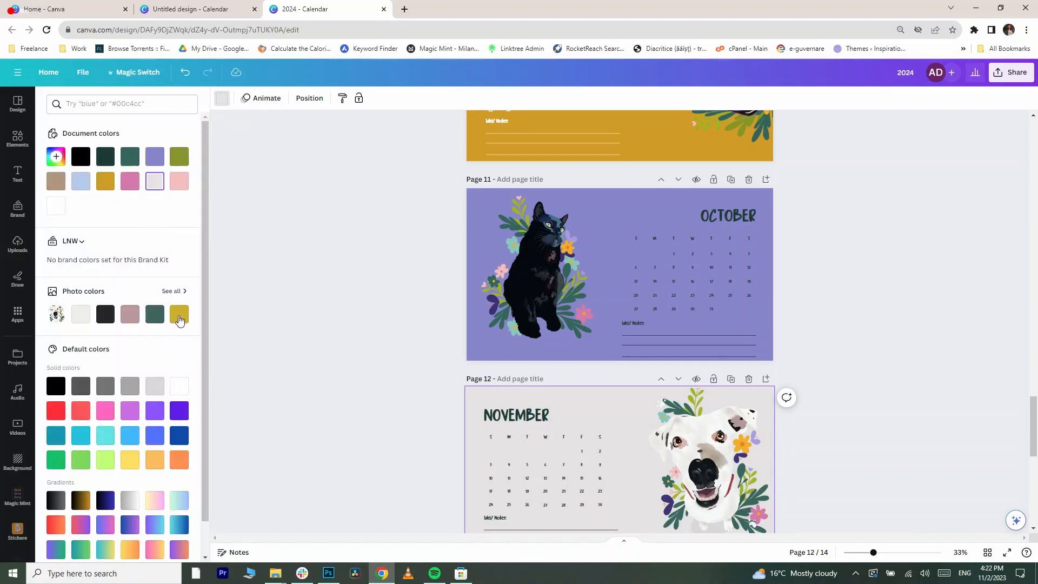
{"action": "scroll", "coordinate": [833, 233], "scroll_direction": "up", "scroll_amount": 8}
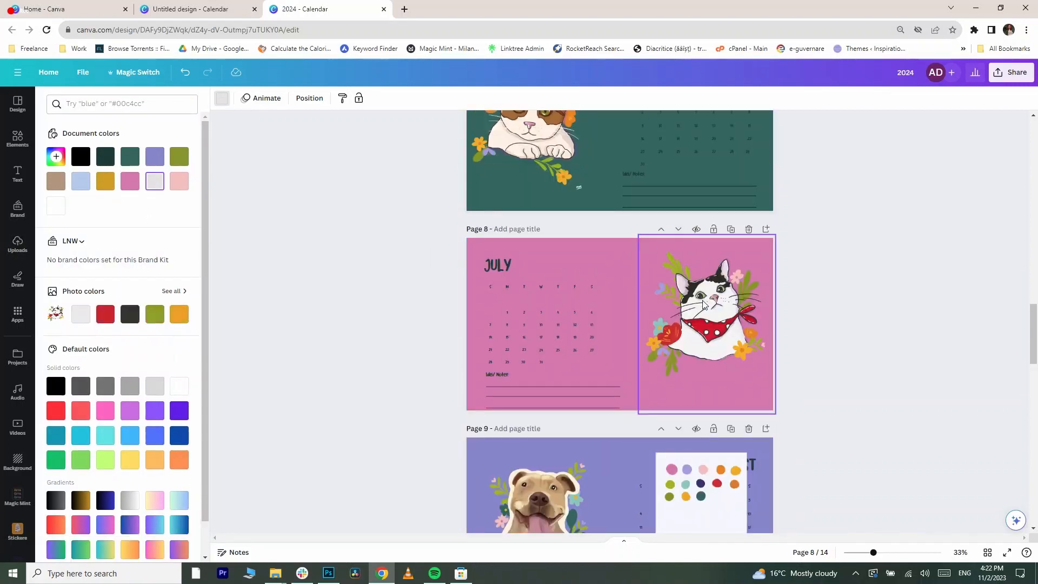
- Move the palette image onto the November page and set its background to the document's olive
{"action": "left_click_drag", "start_coordinate": [700, 265], "coordinate": [618, 340]}
{"action": "scroll", "coordinate": [705, 326], "scroll_direction": "down", "scroll_amount": 9}
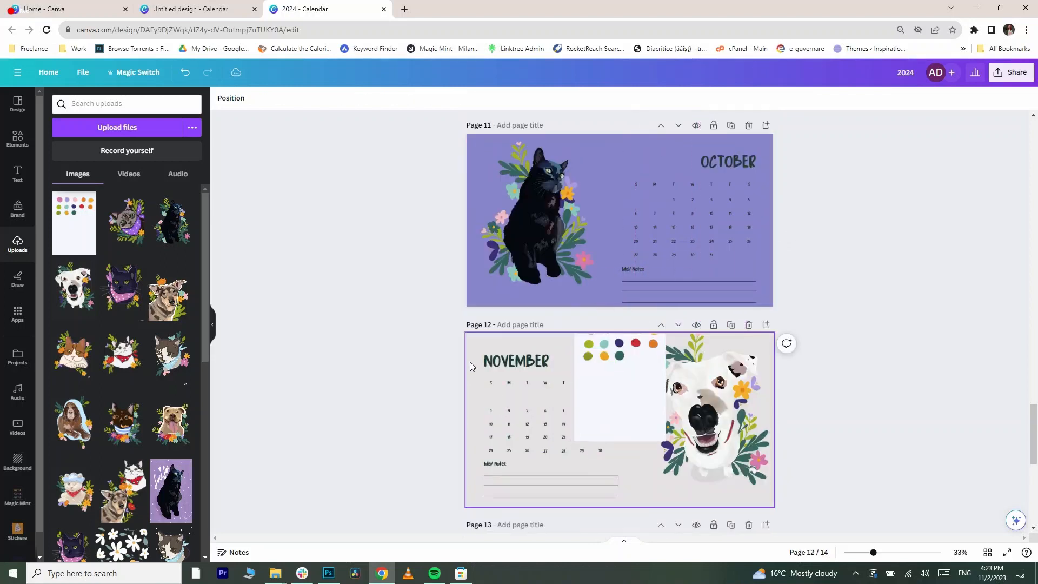
{"action": "left_click", "coordinate": [222, 98]}
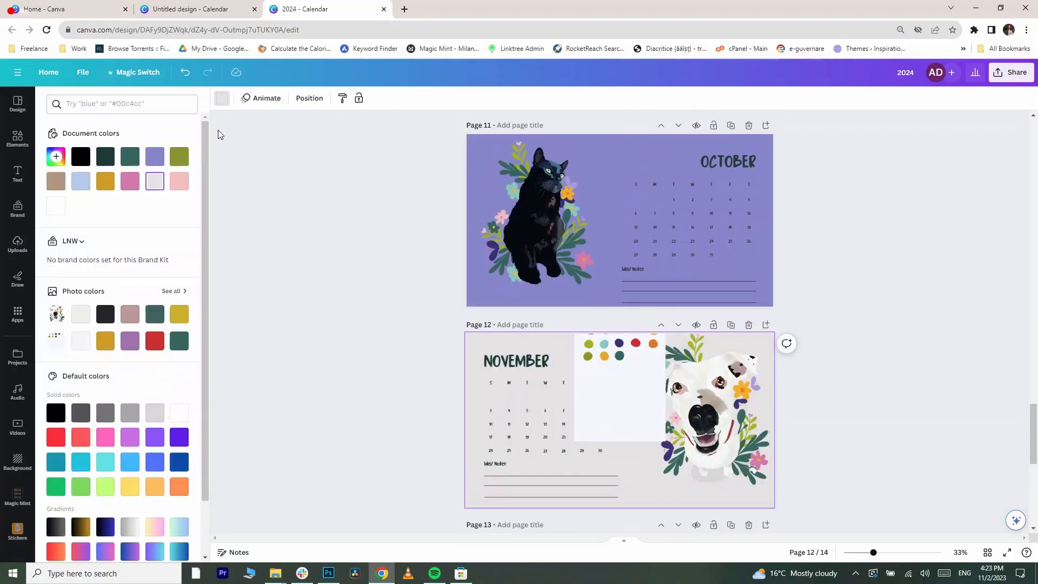
{"action": "left_click", "coordinate": [181, 158]}
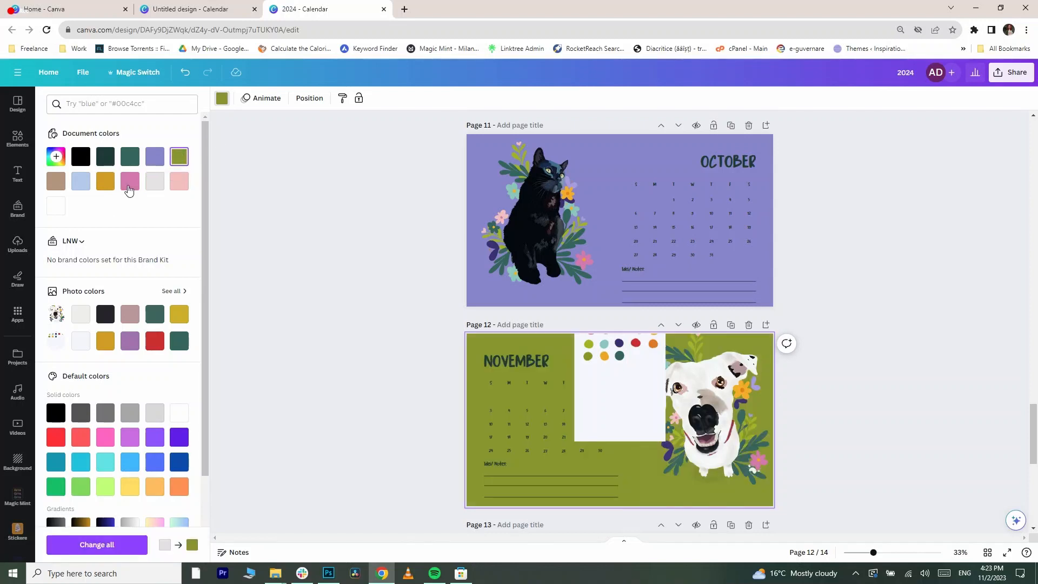
{"action": "left_click", "coordinate": [610, 362]}
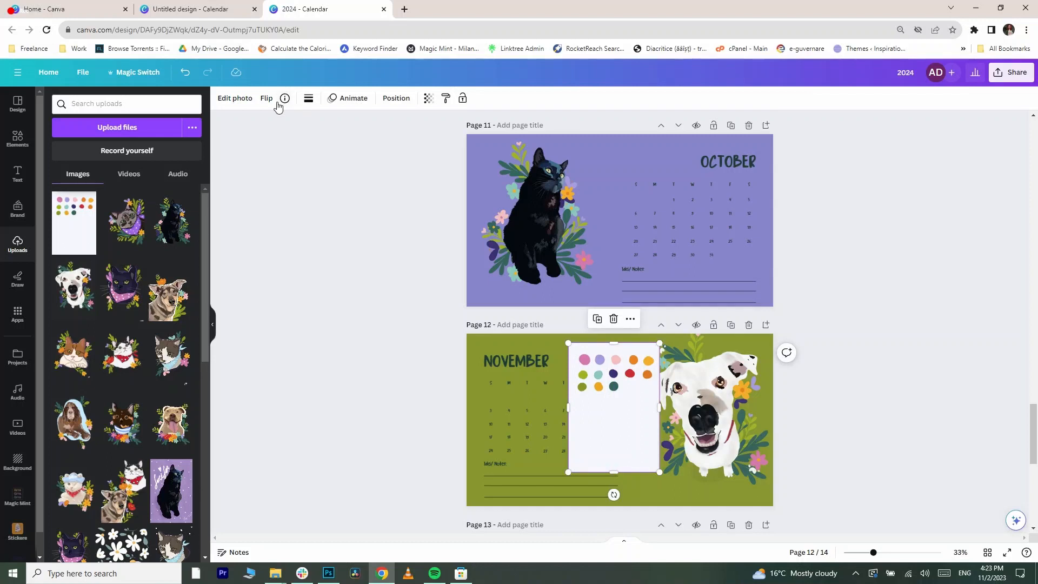
{"action": "left_click", "coordinate": [225, 100]}
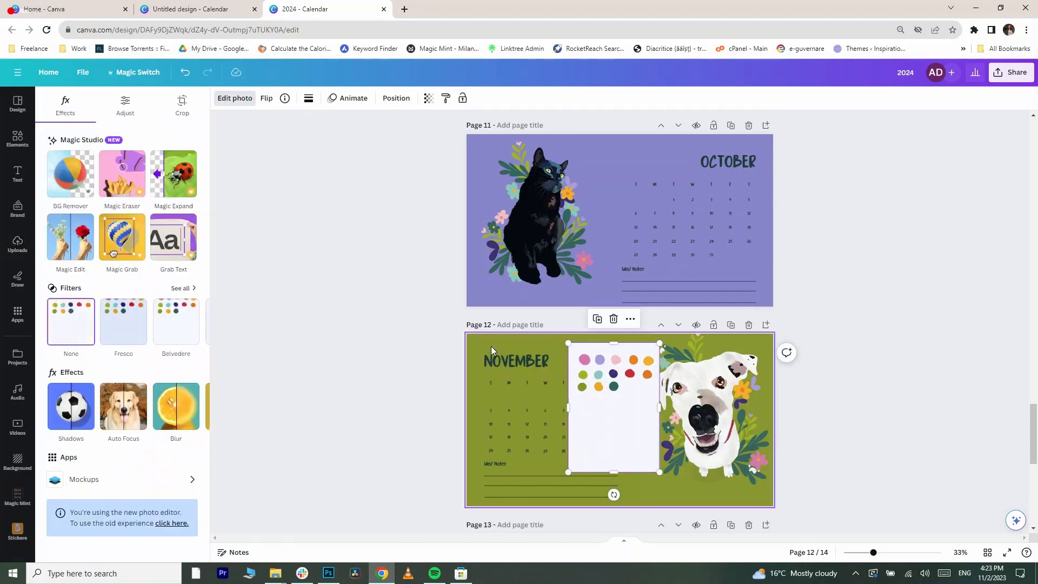
{"action": "left_click", "coordinate": [491, 346]}
- Recolour the November page by sampling the palette's orange dot and then its pink dot
{"action": "left_click", "coordinate": [222, 98]}
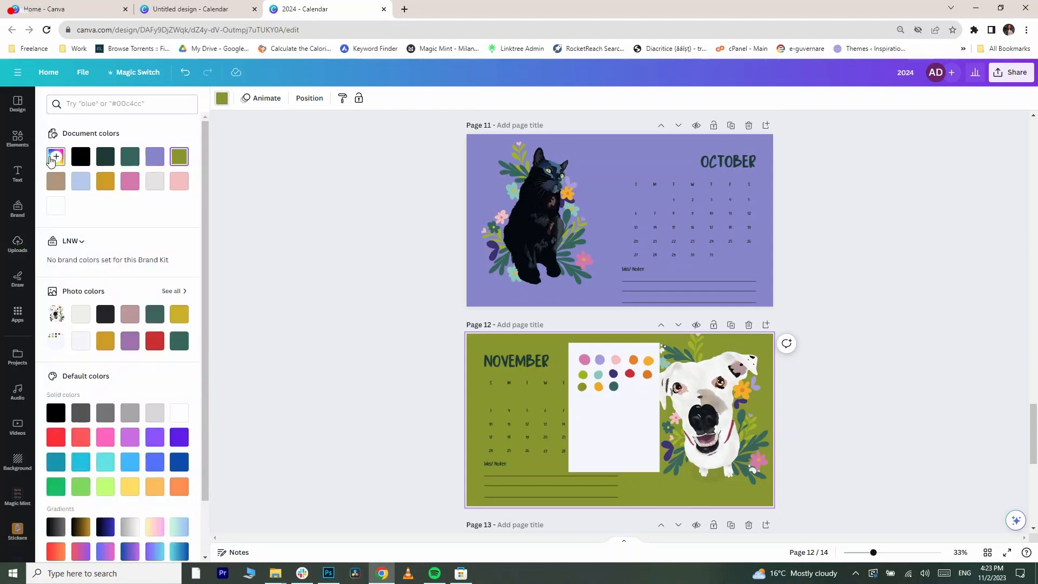
{"action": "left_click", "coordinate": [54, 159]}
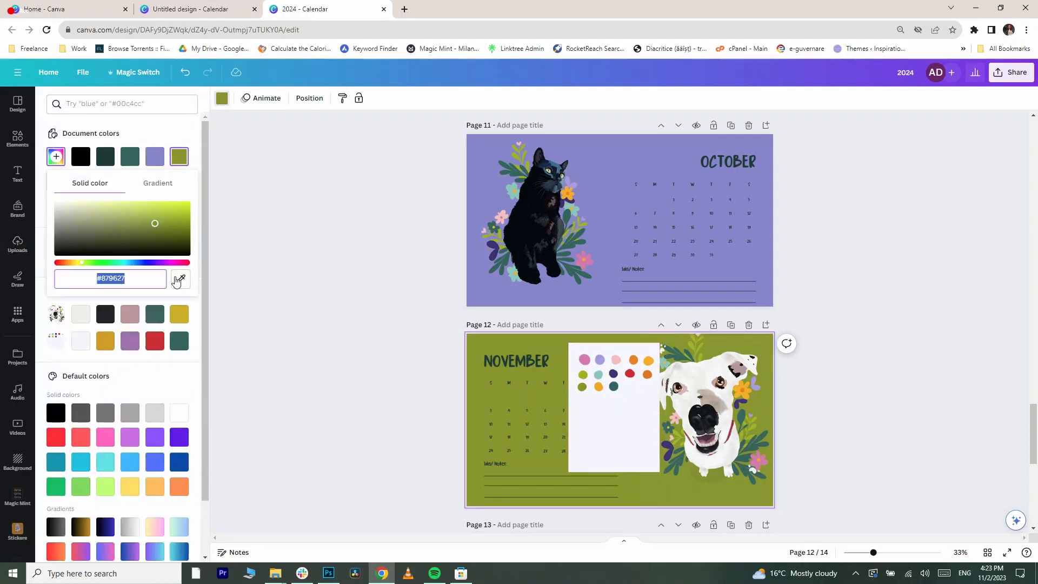
{"action": "left_click", "coordinate": [649, 381]}
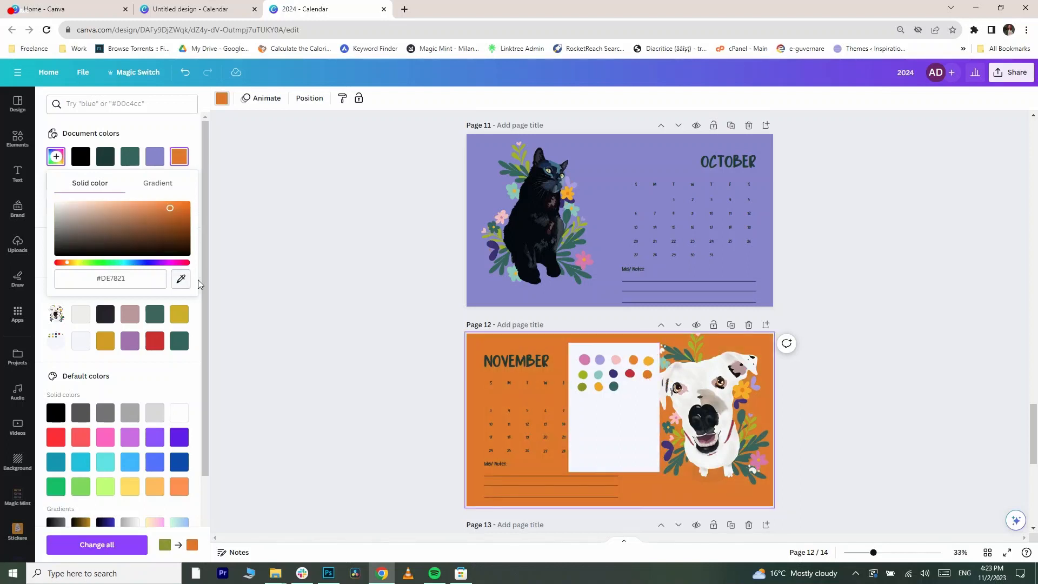
{"action": "left_click", "coordinate": [588, 359]}
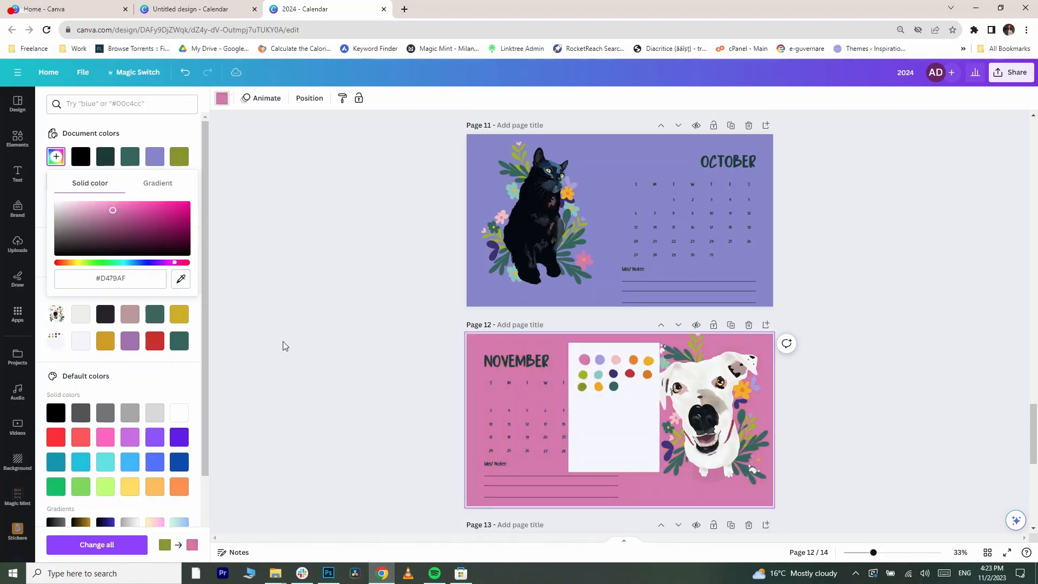
{"action": "left_click", "coordinate": [181, 279]}
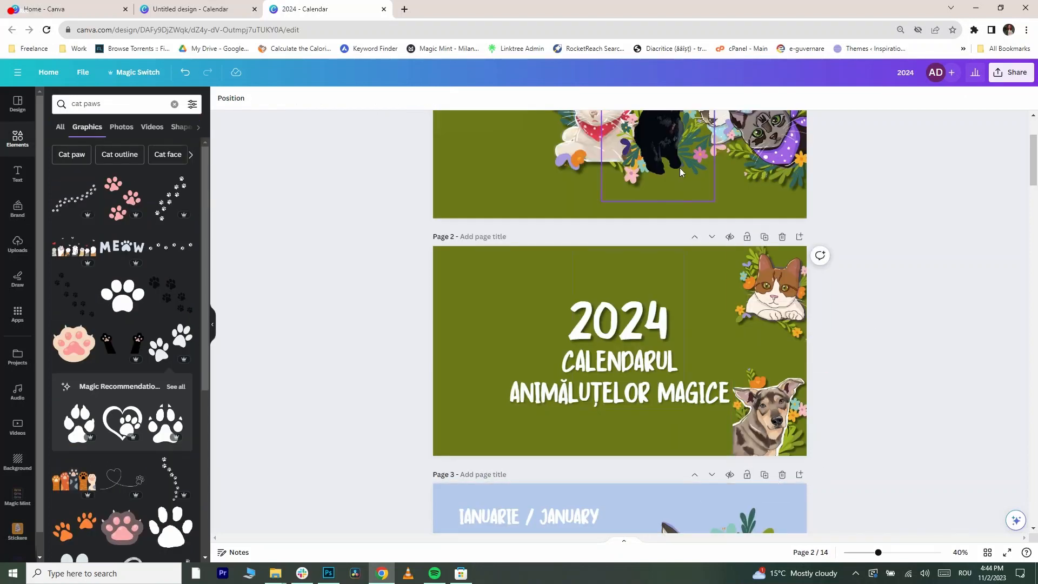
- Move the black cat and bandana cat illustrations from the cover onto the title page's left side
{"action": "right_click", "coordinate": [781, 280]}
{"action": "left_click", "coordinate": [946, 431]}
{"action": "scroll", "coordinate": [505, 473], "scroll_direction": "up", "scroll_amount": 2}
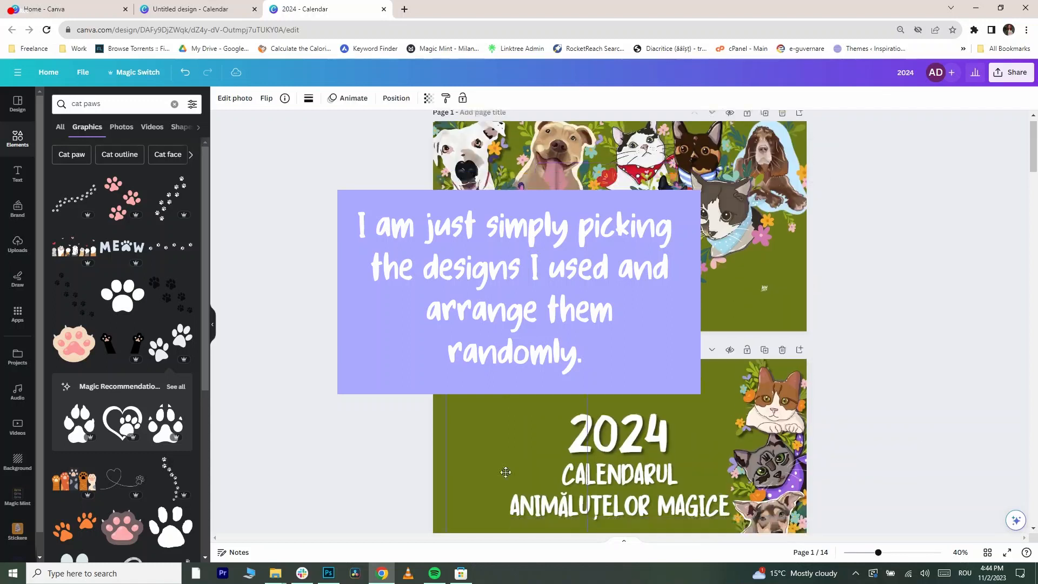
{"action": "scroll", "coordinate": [505, 473], "scroll_direction": "down", "scroll_amount": 4}
{"action": "left_click_drag", "start_coordinate": [544, 264], "coordinate": [538, 271]}
{"action": "left_click", "coordinate": [622, 279]}
{"action": "left_click", "coordinate": [631, 246], "text": "shift"}
{"action": "left_click_drag", "start_coordinate": [631, 247], "coordinate": [631, 234]}
{"action": "left_click_drag", "start_coordinate": [494, 336], "coordinate": [503, 330]}
{"action": "scroll", "coordinate": [502, 330], "scroll_direction": "up", "scroll_amount": 3}
{"action": "left_click_drag", "start_coordinate": [584, 232], "coordinate": [466, 419]}
{"action": "left_click_drag", "start_coordinate": [466, 522], "coordinate": [453, 522]}
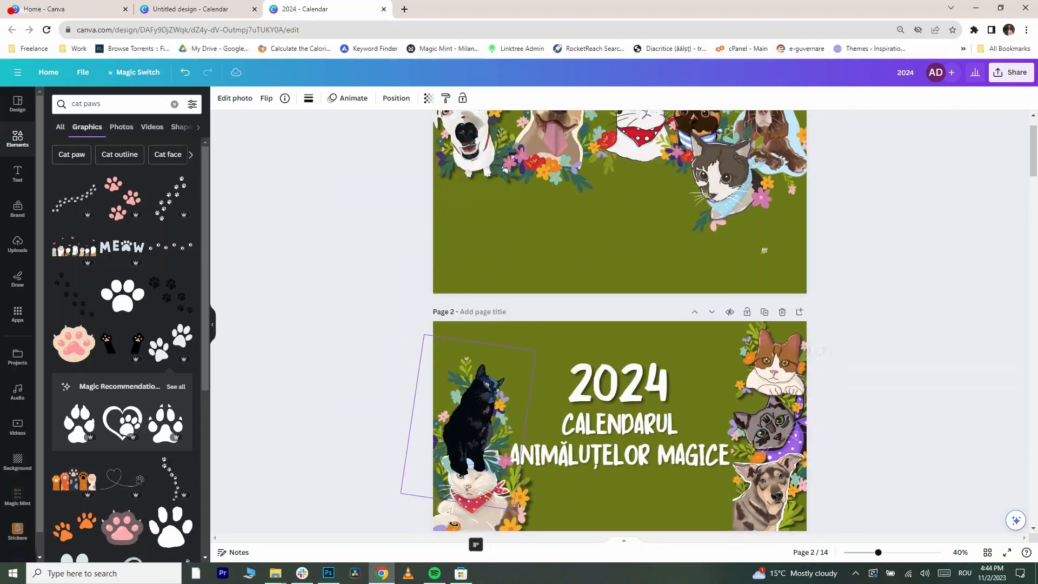
- Adjust the layer order and positions of the left-side illustrations, adding the white dog at top left
{"action": "right_click", "coordinate": [482, 414]}
{"action": "mouse_move", "coordinate": [522, 395]}
{"action": "left_click", "coordinate": [675, 432]}
{"action": "left_click_drag", "start_coordinate": [469, 142], "coordinate": [467, 346]}
{"action": "right_click", "coordinate": [478, 373]}
{"action": "left_click", "coordinate": [670, 437]}
{"action": "left_click_drag", "start_coordinate": [475, 474], "coordinate": [427, 465]}
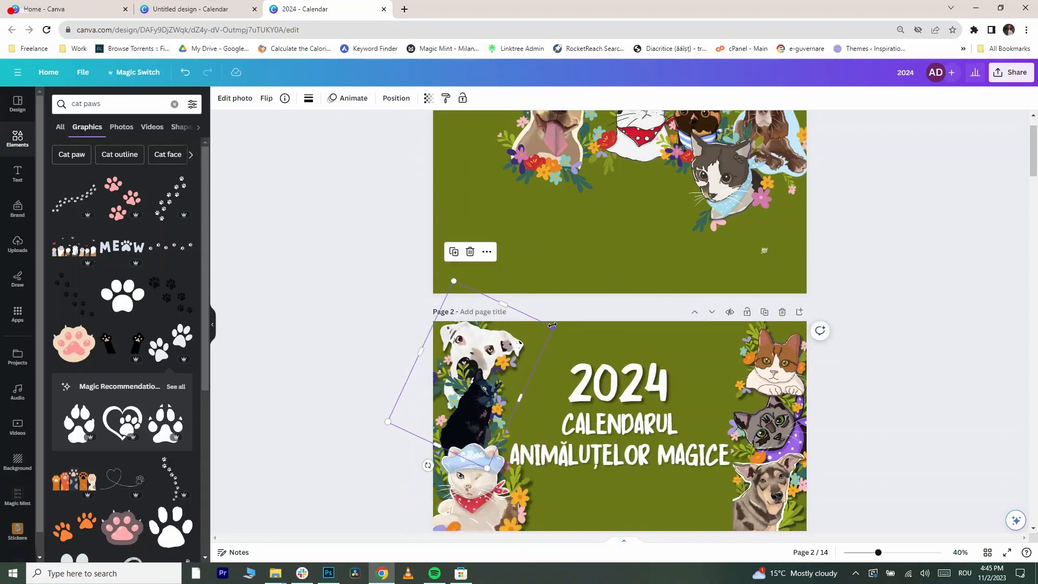
{"action": "left_click_drag", "start_coordinate": [489, 325], "coordinate": [493, 334]}
{"action": "left_click_drag", "start_coordinate": [477, 406], "coordinate": [456, 421]}
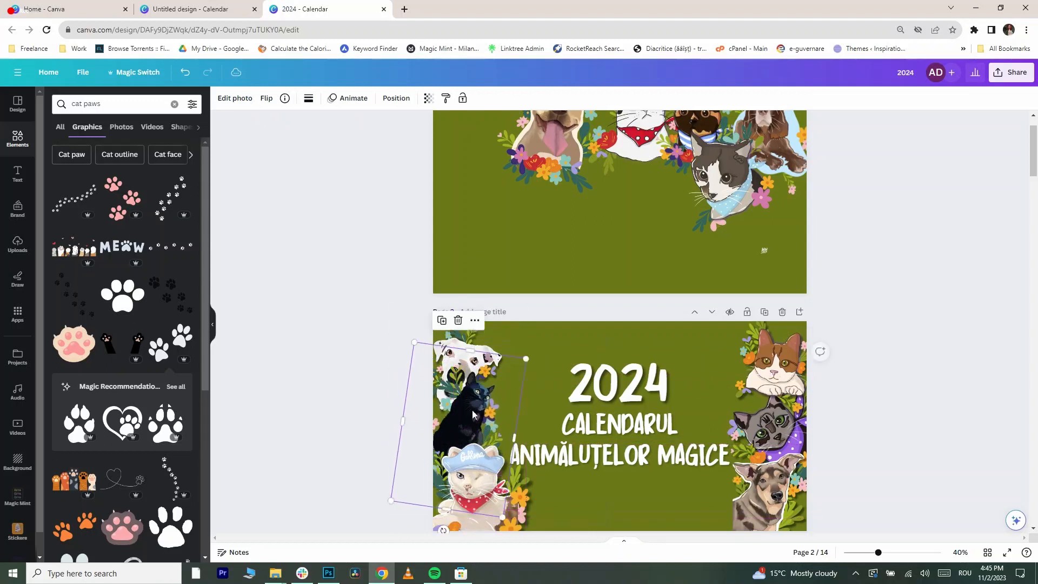
{"action": "right_click", "coordinate": [469, 416]}
{"action": "mouse_move", "coordinate": [513, 394]}
{"action": "left_click", "coordinate": [653, 431]}
- Move the pitbull and tuxedo cat illustrations from the cover onto the top of the title page
{"action": "scroll", "coordinate": [541, 373], "scroll_direction": "up", "scroll_amount": 1}
{"action": "left_click", "coordinate": [573, 349]}
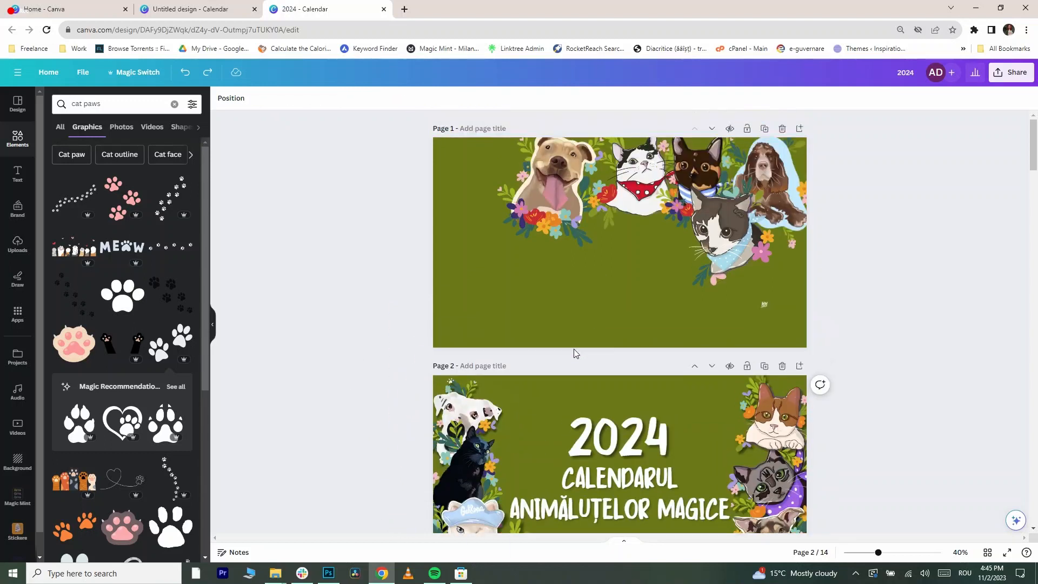
{"action": "left_click_drag", "start_coordinate": [552, 191], "coordinate": [534, 403]}
{"action": "left_click_drag", "start_coordinate": [455, 477], "coordinate": [483, 448]}
{"action": "left_click_drag", "start_coordinate": [528, 479], "coordinate": [550, 480]}
{"action": "left_click_drag", "start_coordinate": [543, 402], "coordinate": [526, 436]}
{"action": "left_click_drag", "start_coordinate": [638, 166], "coordinate": [646, 405]}
{"action": "left_click_drag", "start_coordinate": [706, 350], "coordinate": [682, 383]}
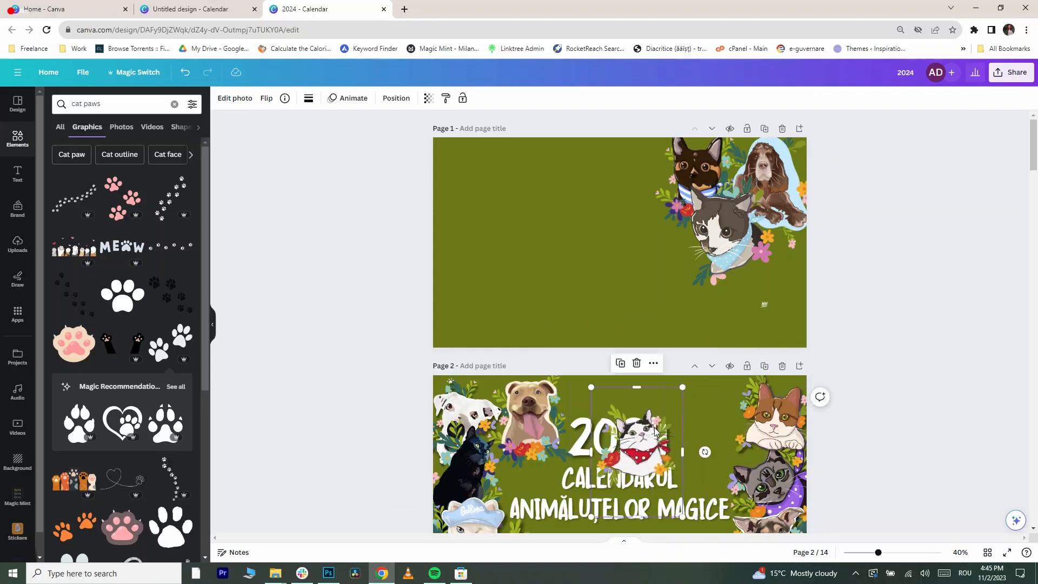
{"action": "left_click_drag", "start_coordinate": [634, 431], "coordinate": [615, 387]}
- Move the tuxedo cat and grey cat illustrations to the title page's bottom edge and fine-tune their positions
{"action": "scroll", "coordinate": [615, 387], "scroll_direction": "down", "scroll_amount": 1}
{"action": "scroll", "coordinate": [613, 352], "scroll_direction": "down", "scroll_amount": 1}
{"action": "left_click_drag", "start_coordinate": [612, 306], "coordinate": [568, 445]}
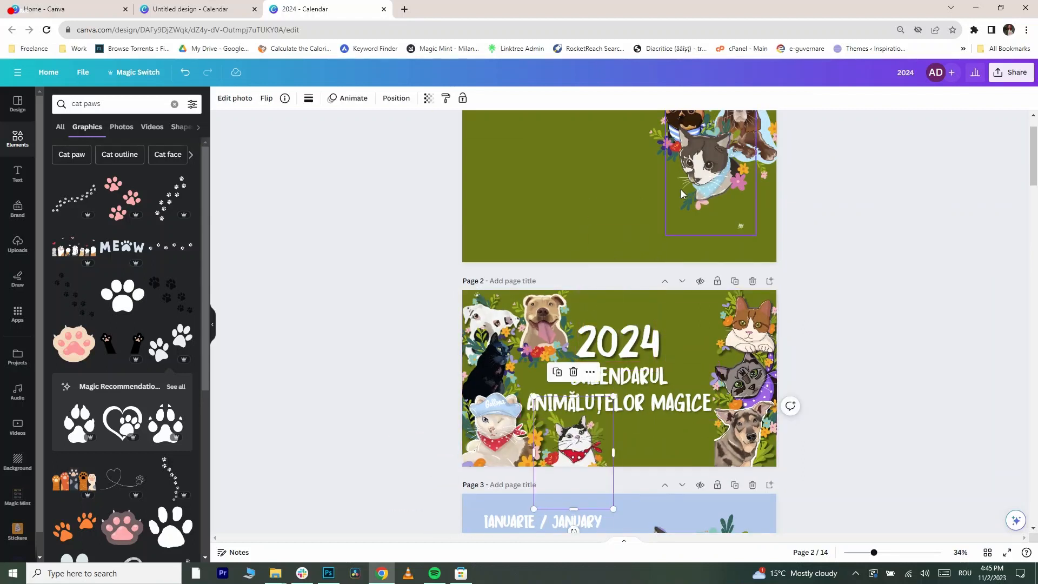
{"action": "left_click_drag", "start_coordinate": [681, 189], "coordinate": [629, 478]}
{"action": "scroll", "coordinate": [629, 465], "scroll_direction": "up", "scroll_amount": 1}
{"action": "left_click_drag", "start_coordinate": [613, 439], "coordinate": [628, 461]}
{"action": "scroll", "coordinate": [630, 459], "scroll_direction": "down", "scroll_amount": 1}
{"action": "left_click_drag", "start_coordinate": [663, 451], "coordinate": [686, 433]}
{"action": "scroll", "coordinate": [848, 250], "scroll_direction": "up", "scroll_amount": 1}
{"action": "scroll", "coordinate": [848, 251], "scroll_direction": "down", "scroll_amount": 1}
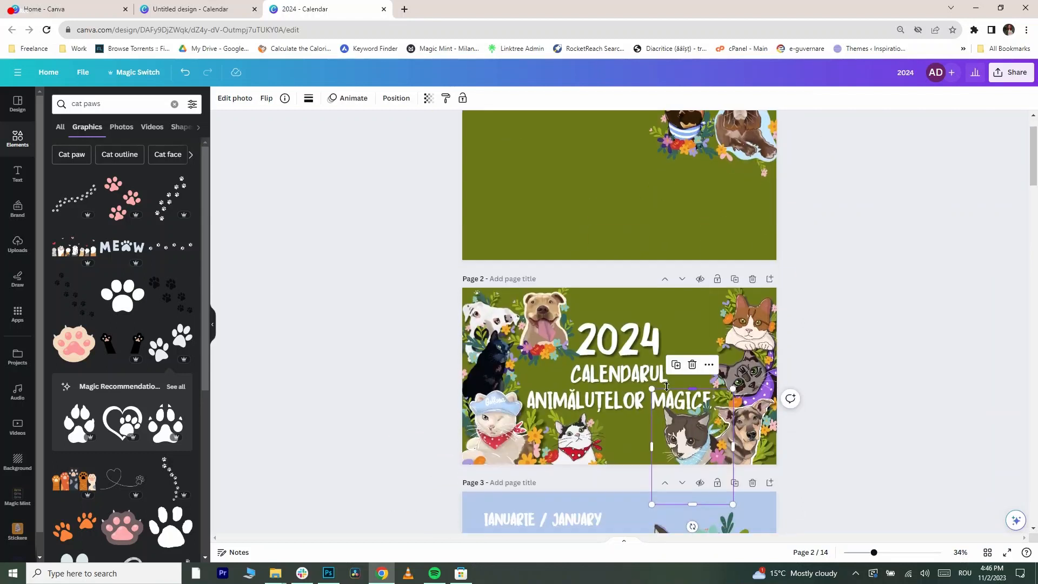
{"action": "left_click_drag", "start_coordinate": [652, 389], "coordinate": [676, 430]}
- Move the spaniel illustration from the cover onto the bottom of the title page
{"action": "scroll", "coordinate": [683, 417], "scroll_direction": "up", "scroll_amount": 1}
{"action": "left_click_drag", "start_coordinate": [748, 163], "coordinate": [640, 486]}
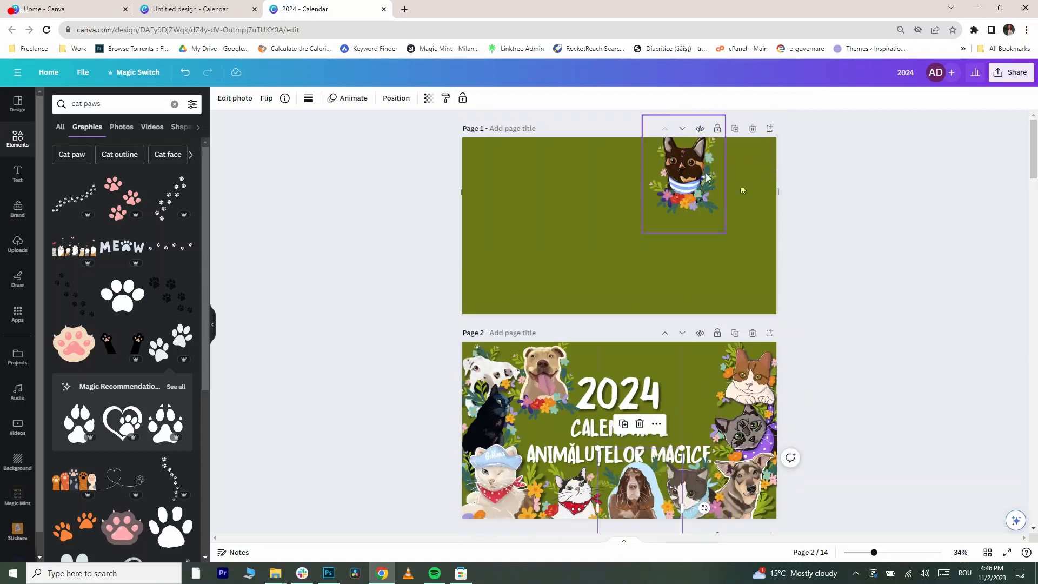
- Move the brown cat with the striped scarf from the cover onto the top right of the title page
{"action": "left_click_drag", "start_coordinate": [683, 172], "coordinate": [691, 379]}
{"action": "left_click_drag", "start_coordinate": [691, 467], "coordinate": [704, 472]}
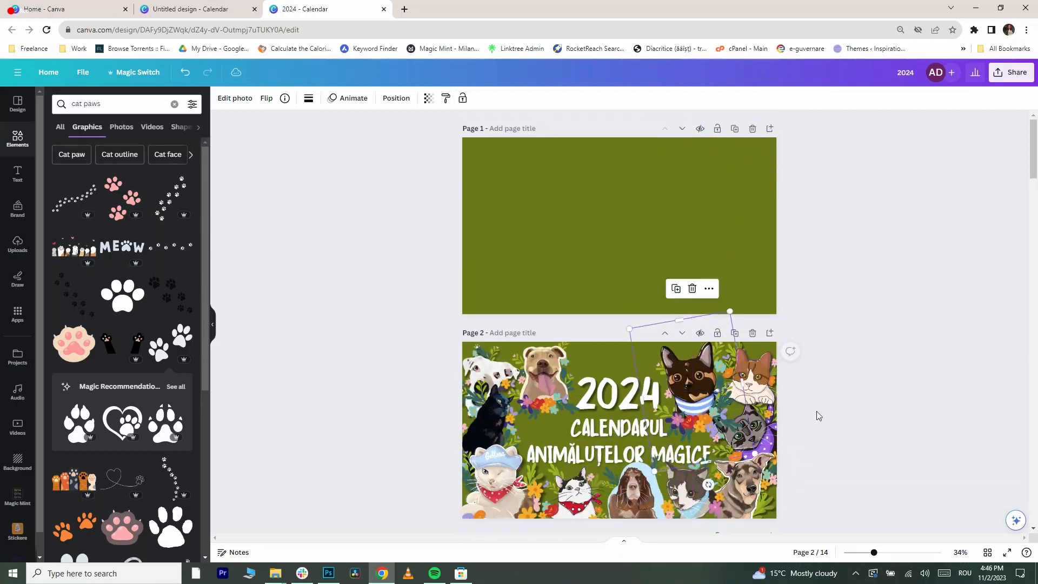
{"action": "left_click", "coordinate": [820, 416]}
- Fine-tune the positions of the illustrations along the title page's left side and upper edge
{"action": "scroll", "coordinate": [820, 416], "scroll_direction": "down", "scroll_amount": 1}
{"action": "scroll", "coordinate": [647, 449], "scroll_direction": "down", "scroll_amount": 1}
{"action": "left_click_drag", "start_coordinate": [644, 424], "coordinate": [638, 426]}
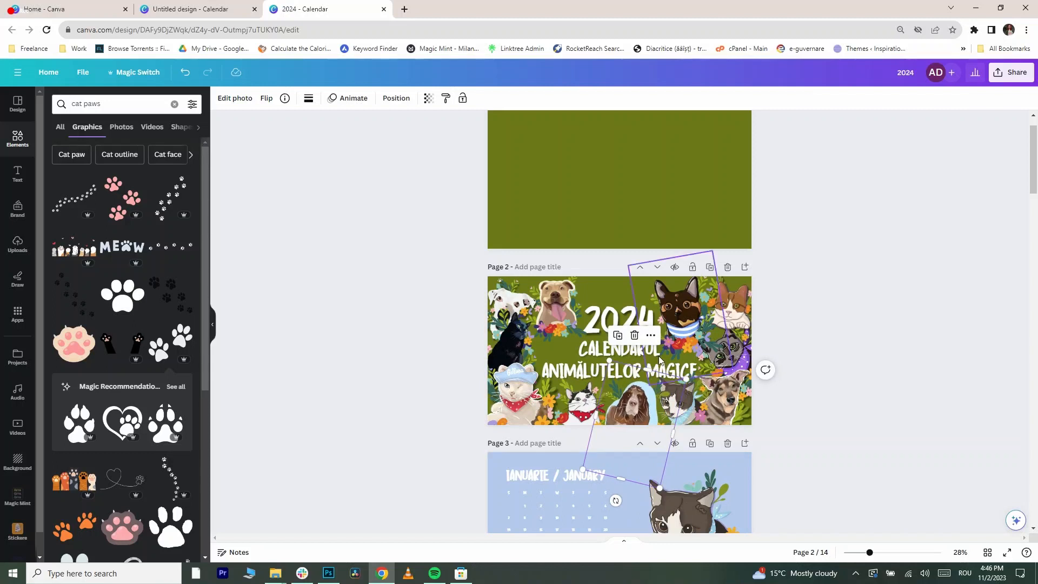
{"action": "left_click", "coordinate": [581, 404]}
{"action": "left_click", "coordinate": [635, 408]}
{"action": "left_click", "coordinate": [557, 298]}
{"action": "scroll", "coordinate": [557, 287], "scroll_direction": "up", "scroll_amount": 3}
{"action": "left_click_drag", "start_coordinate": [534, 375], "coordinate": [599, 377]}
{"action": "left_click_drag", "start_coordinate": [544, 406], "coordinate": [511, 403]}
{"action": "left_click_drag", "start_coordinate": [532, 341], "coordinate": [532, 332]}
{"action": "left_click", "coordinate": [936, 421]}
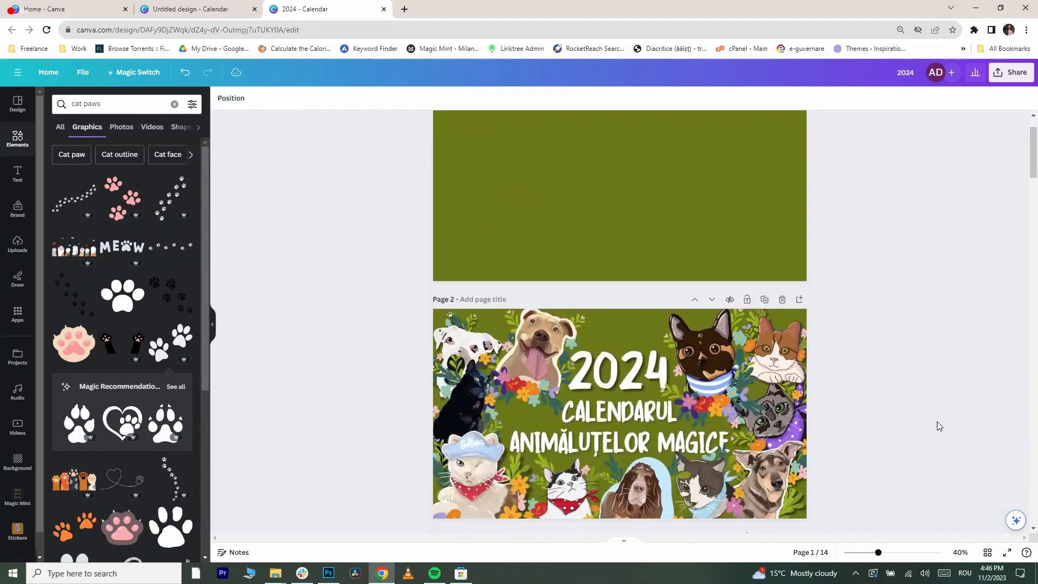
- Delete the empty green first page so the title page becomes page 1
{"action": "scroll", "coordinate": [937, 420], "scroll_direction": "down", "scroll_amount": 2}
{"action": "scroll", "coordinate": [921, 305], "scroll_direction": "down", "scroll_amount": 5, "text": "ctrl"}
{"action": "scroll", "coordinate": [921, 305], "scroll_direction": "up", "scroll_amount": 3}
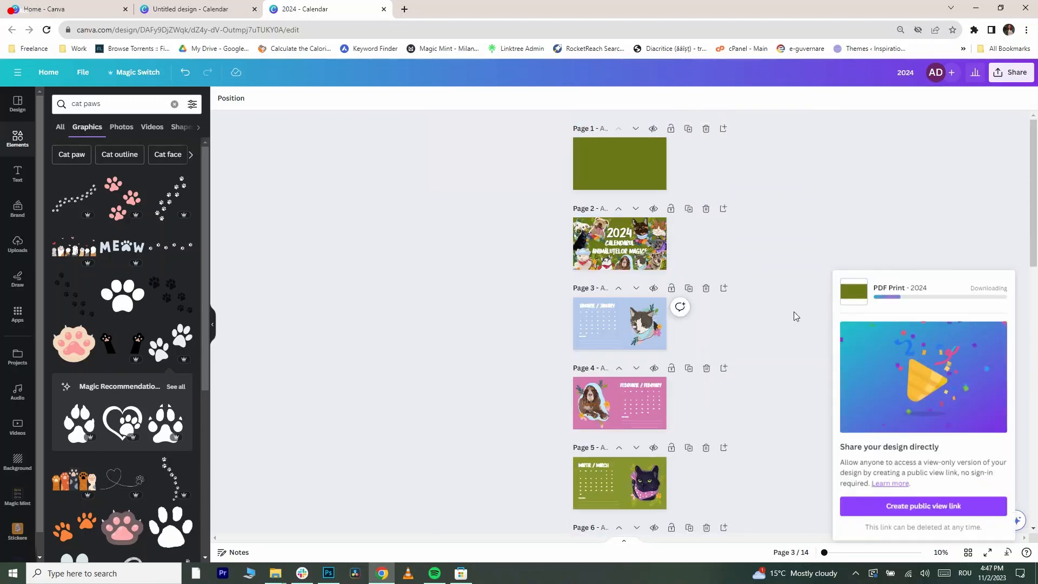
{"action": "left_click", "coordinate": [705, 128]}
- Download the calendar design as a PDF Print file
{"action": "left_click", "coordinate": [1011, 72]}
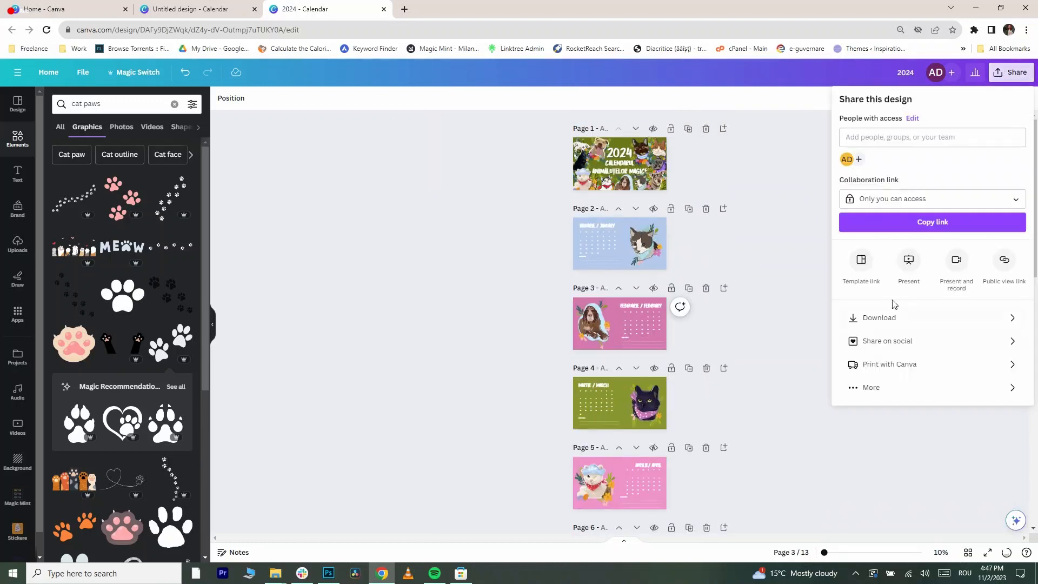
{"action": "left_click", "coordinate": [862, 257]}
{"action": "left_click", "coordinate": [927, 225]}
{"action": "left_click", "coordinate": [930, 375]}
{"action": "left_click", "coordinate": [902, 303]}
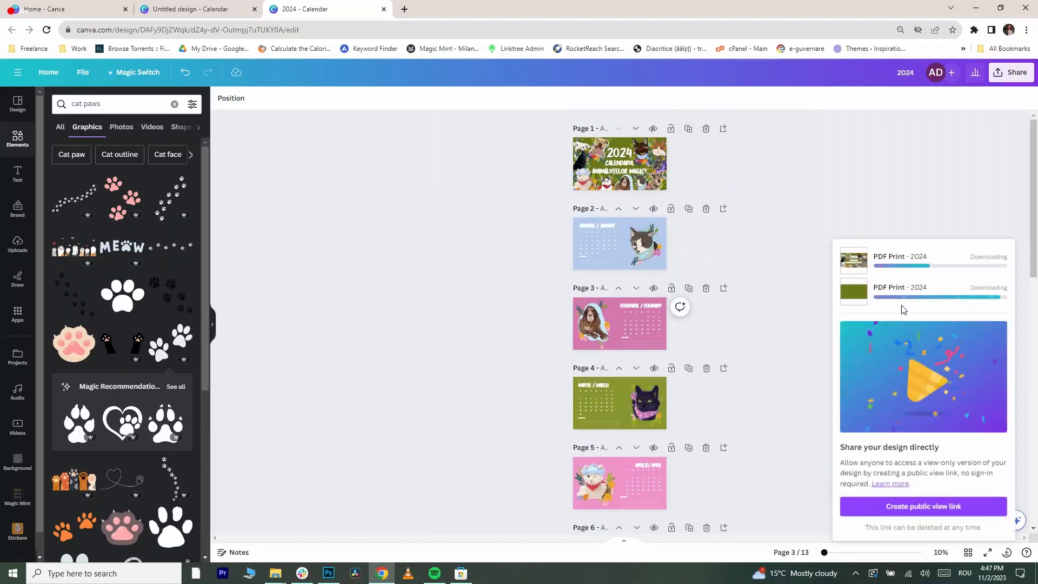
{"action": "scroll", "coordinate": [692, 377], "scroll_direction": "down", "scroll_amount": 6}
{"action": "scroll", "coordinate": [696, 377], "scroll_direction": "up", "scroll_amount": 5}
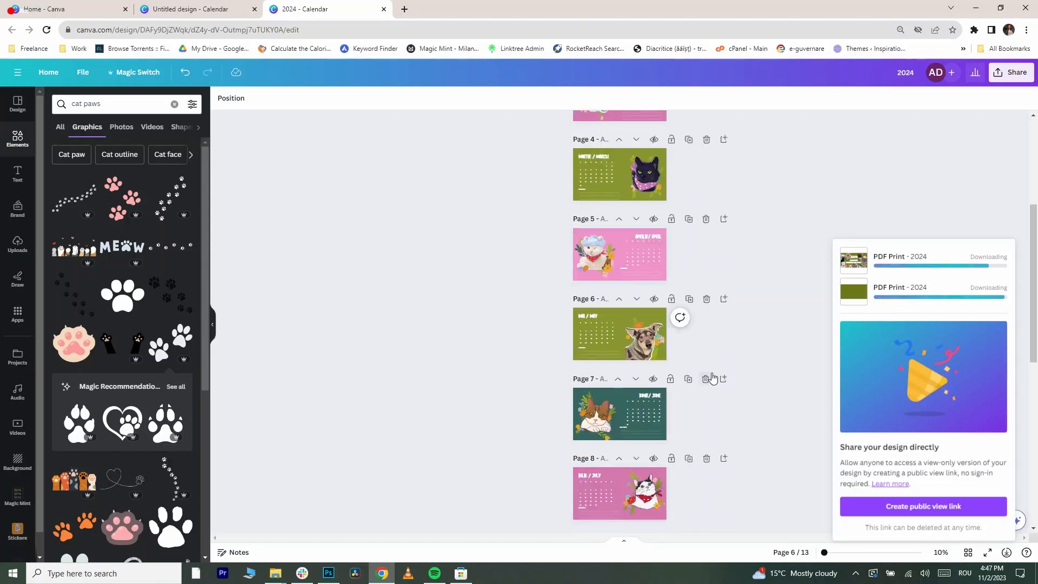